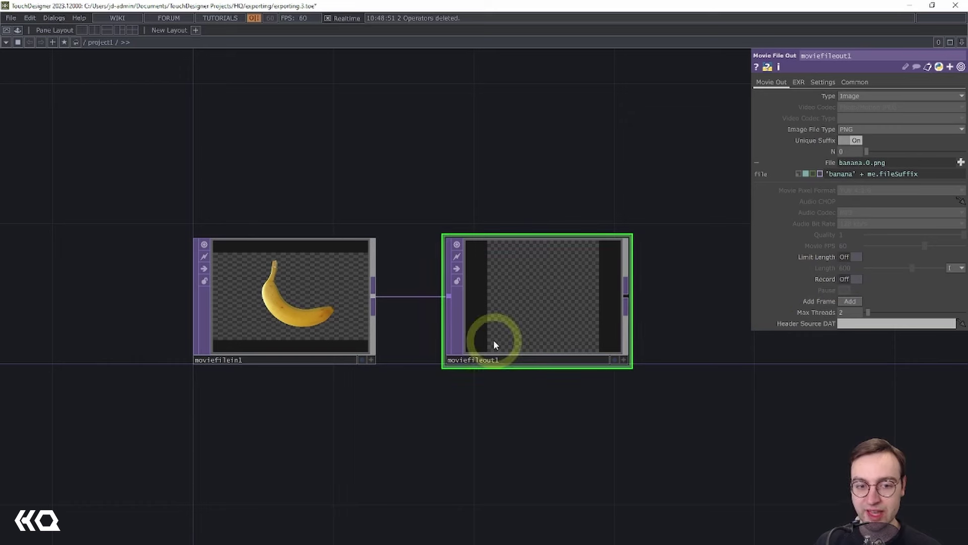
Step: Export the banana image as a PNG by adding a frame in the Movie File Out operator
{"action": "left_click", "coordinate": [763, 313]}
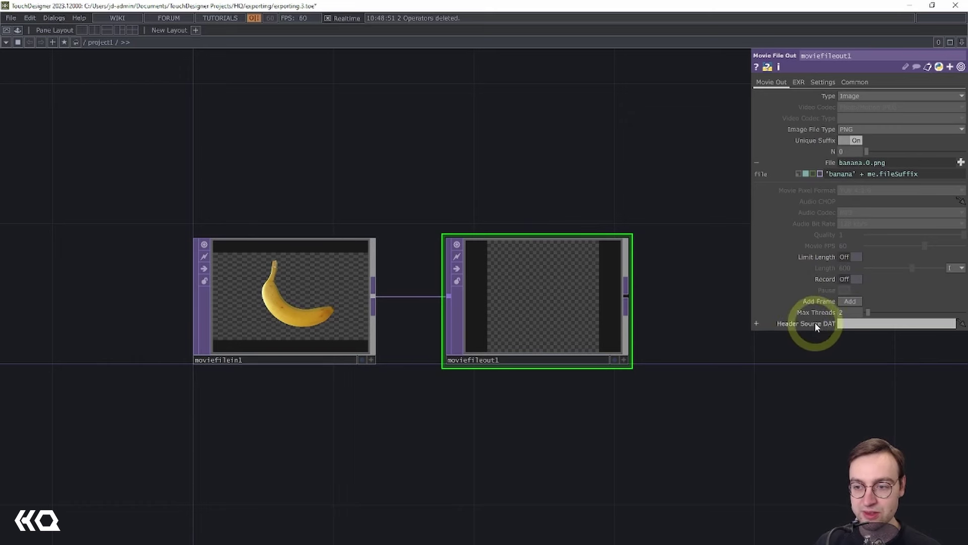
{"action": "left_click", "coordinate": [861, 298]}
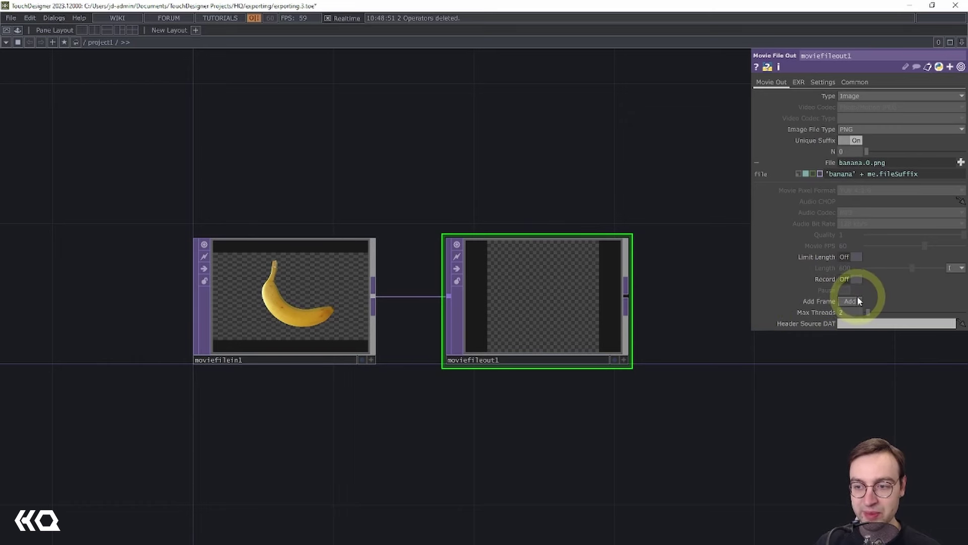
{"action": "left_click", "coordinate": [849, 300]}
{"action": "left_click", "coordinate": [516, 296]}
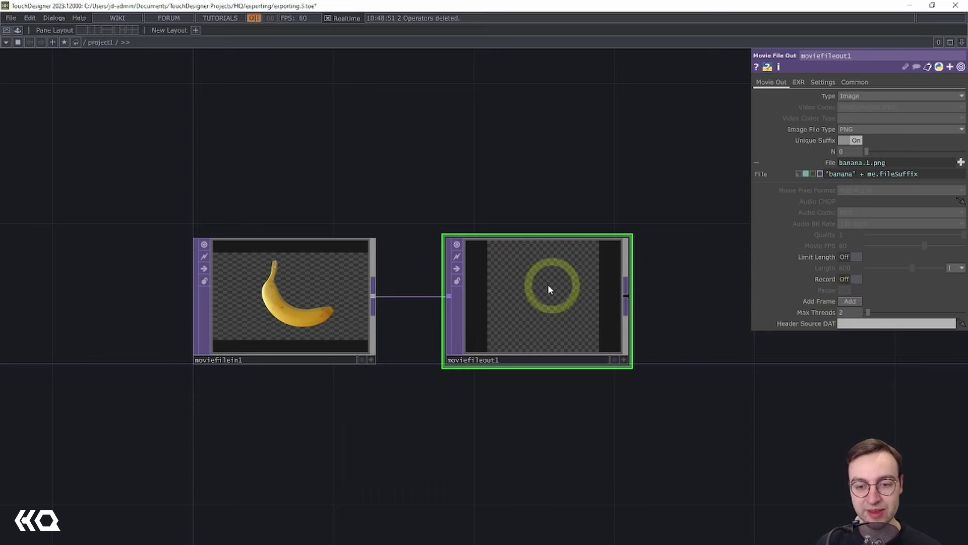
Step: Create a second Movie File In TOP below the original banana source and load the exported banana.0.png into it
{"action": "left_click_drag", "start_coordinate": [507, 414], "coordinate": [493, 358]}
{"action": "left_click_drag", "start_coordinate": [312, 371], "coordinate": [333, 306]}
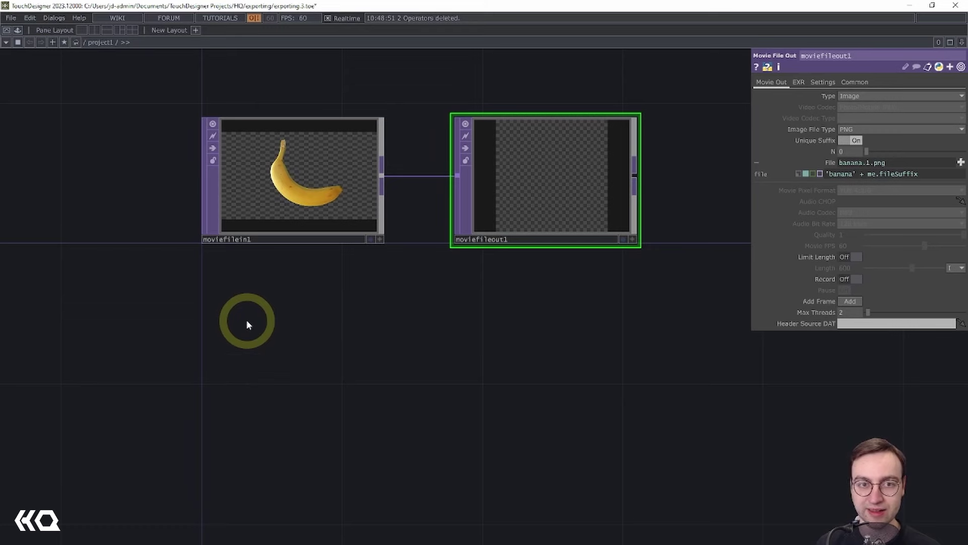
{"action": "key", "text": "Tab"}
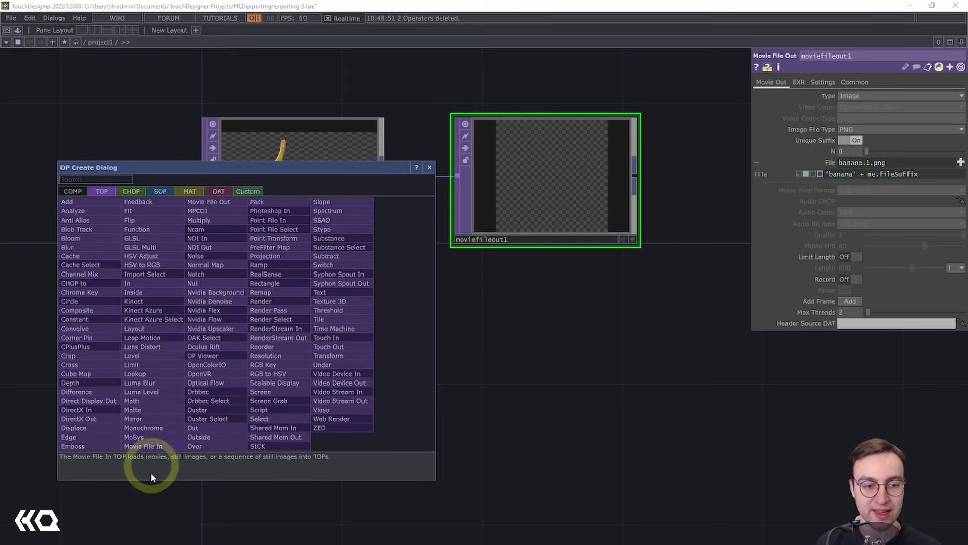
{"action": "left_click", "coordinate": [159, 445]}
{"action": "left_click", "coordinate": [293, 338]}
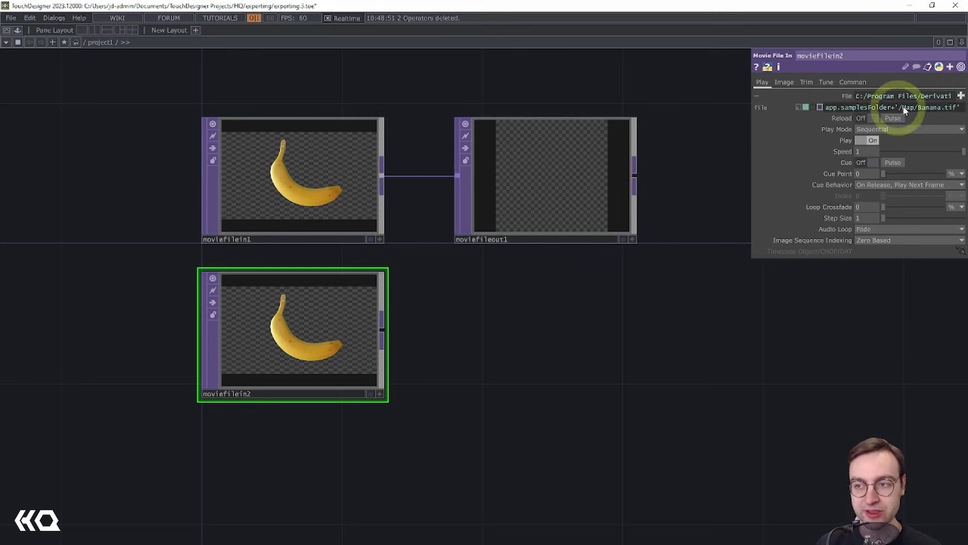
{"action": "left_click", "coordinate": [960, 95]}
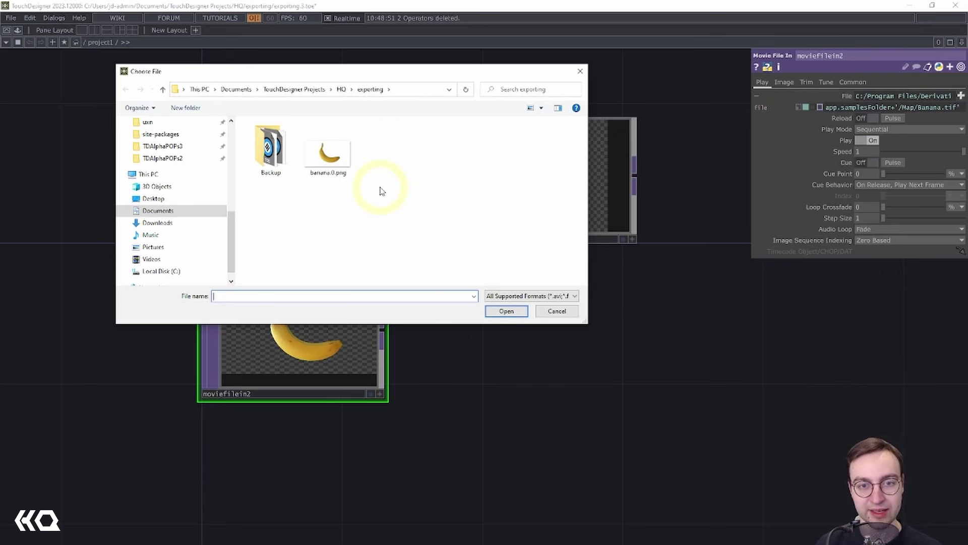
{"action": "double_click", "coordinate": [329, 156]}
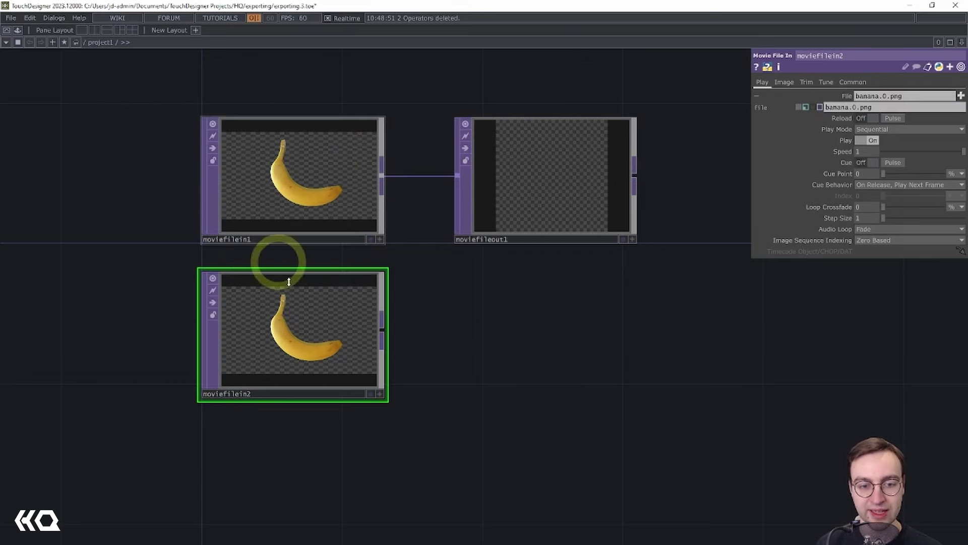
Step: Compare the operator info of the two Movie File In TOPs and review the Movie File Out's export parameters
{"action": "left_click_drag", "start_coordinate": [480, 304], "coordinate": [486, 286]}
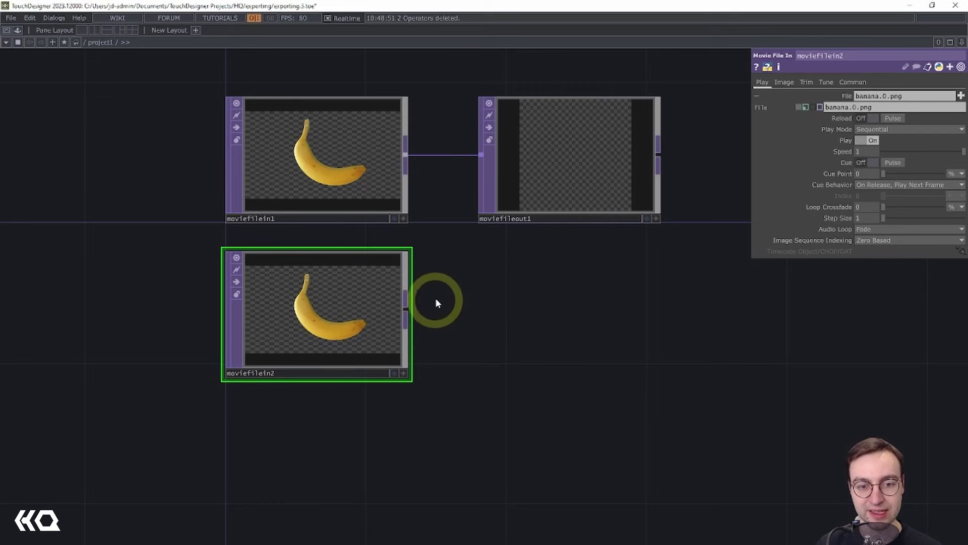
{"action": "middle_click_drag", "start_coordinate": [436, 299], "coordinate": [485, 279]}
{"action": "left_click_drag", "start_coordinate": [487, 278], "coordinate": [552, 280]}
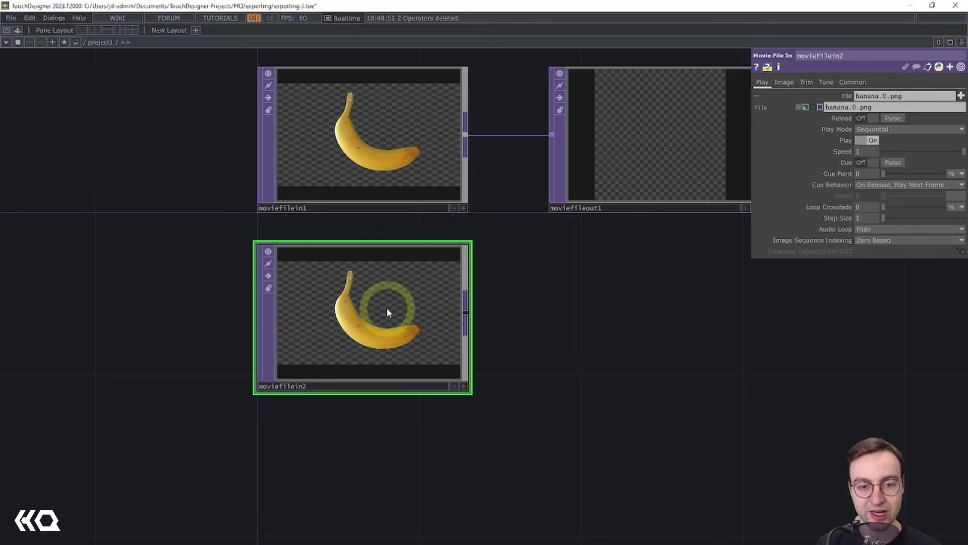
{"action": "left_click_drag", "start_coordinate": [499, 313], "coordinate": [495, 294]}
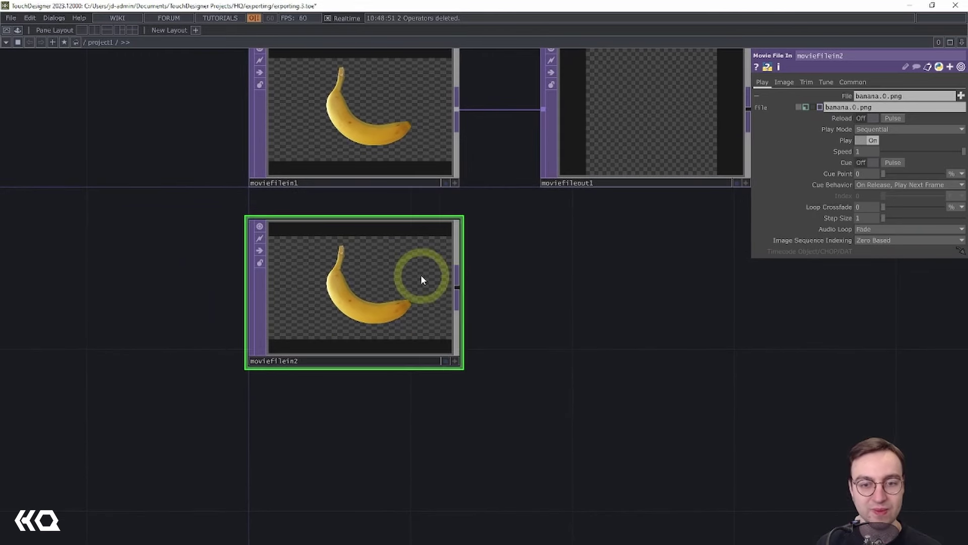
{"action": "middle_click", "coordinate": [421, 277]}
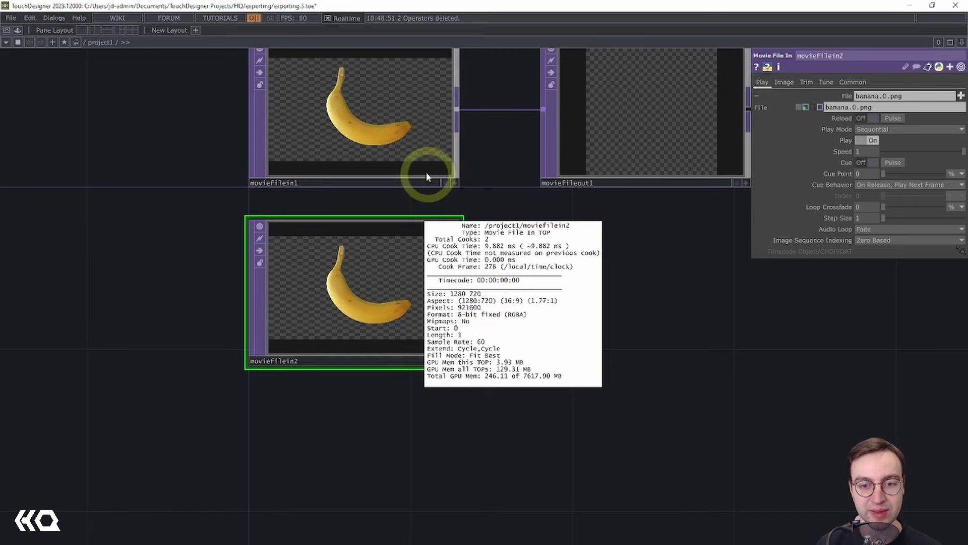
{"action": "middle_click", "coordinate": [399, 134]}
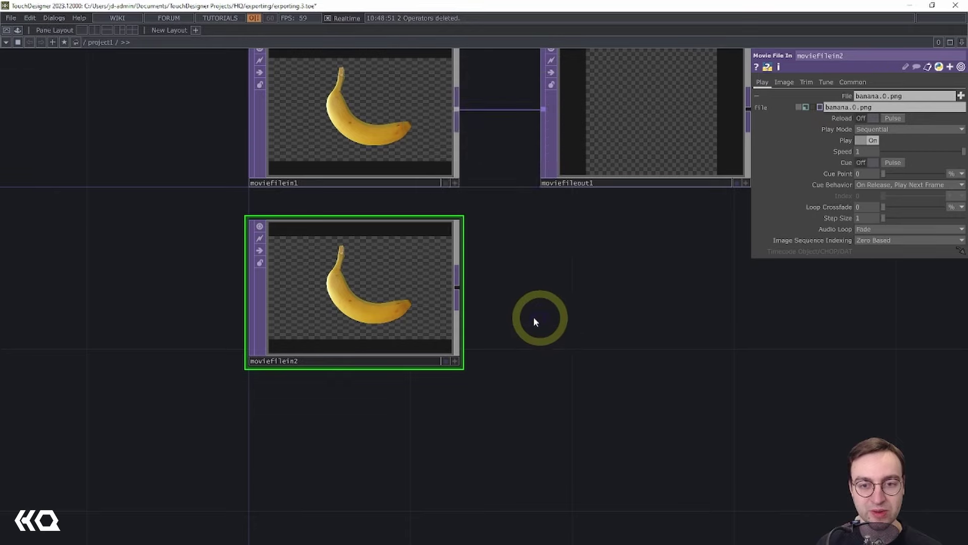
{"action": "left_click_drag", "start_coordinate": [537, 319], "coordinate": [454, 364]}
{"action": "scroll", "coordinate": [430, 373], "scroll_direction": "down", "scroll_amount": 1}
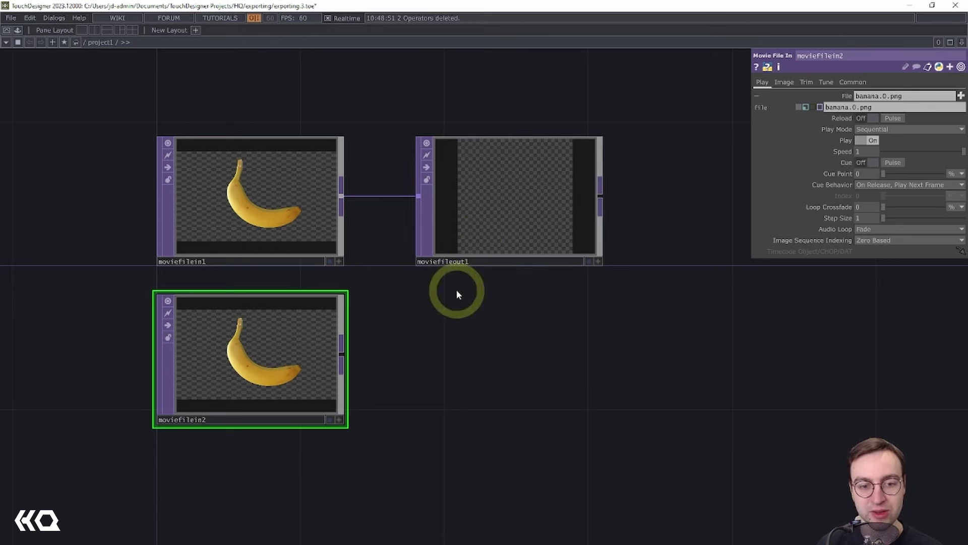
{"action": "left_click", "coordinate": [502, 200]}
{"action": "left_click", "coordinate": [830, 191]}
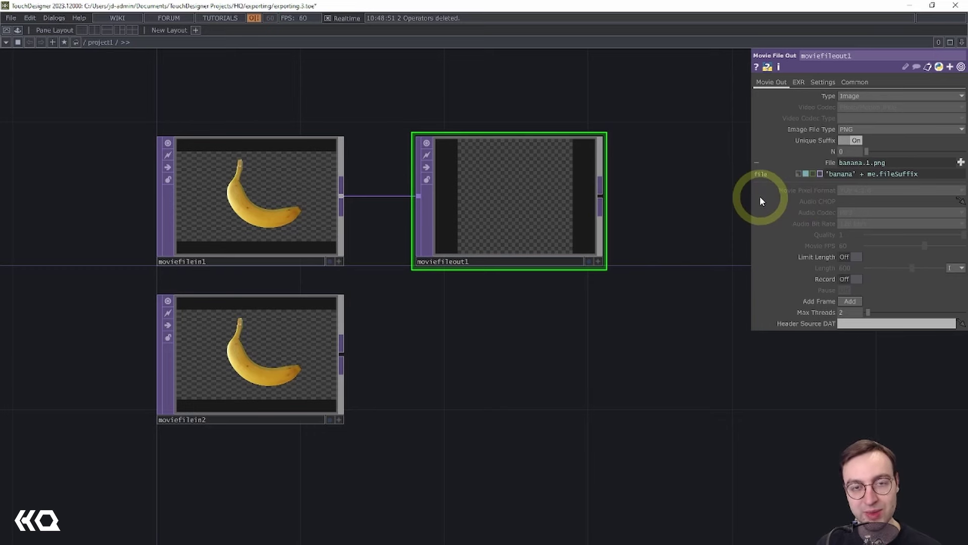
{"action": "left_click_drag", "start_coordinate": [431, 331], "coordinate": [489, 344]}
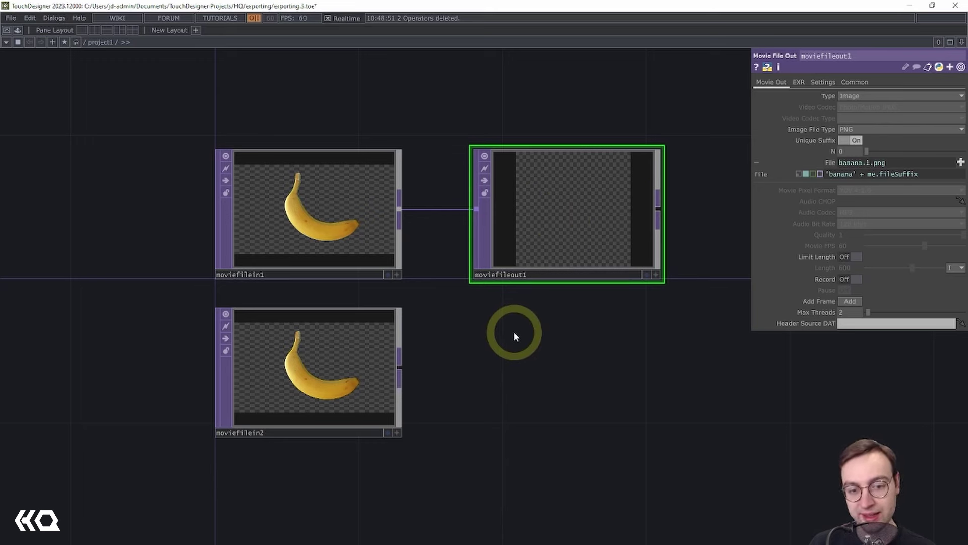
Step: Start saving an image directly from the second Movie File In operator and choose png as the file type
{"action": "right_click", "coordinate": [292, 365]}
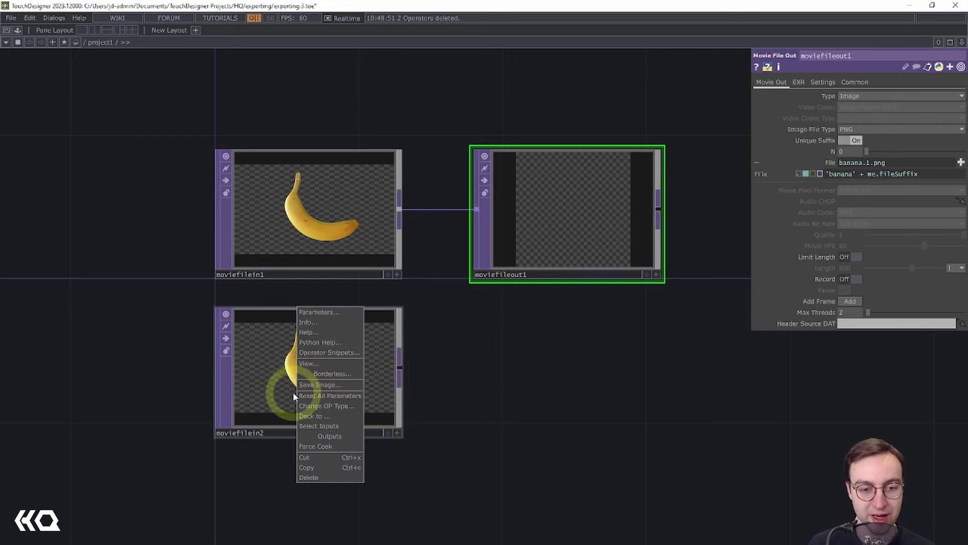
{"action": "left_click", "coordinate": [308, 385]}
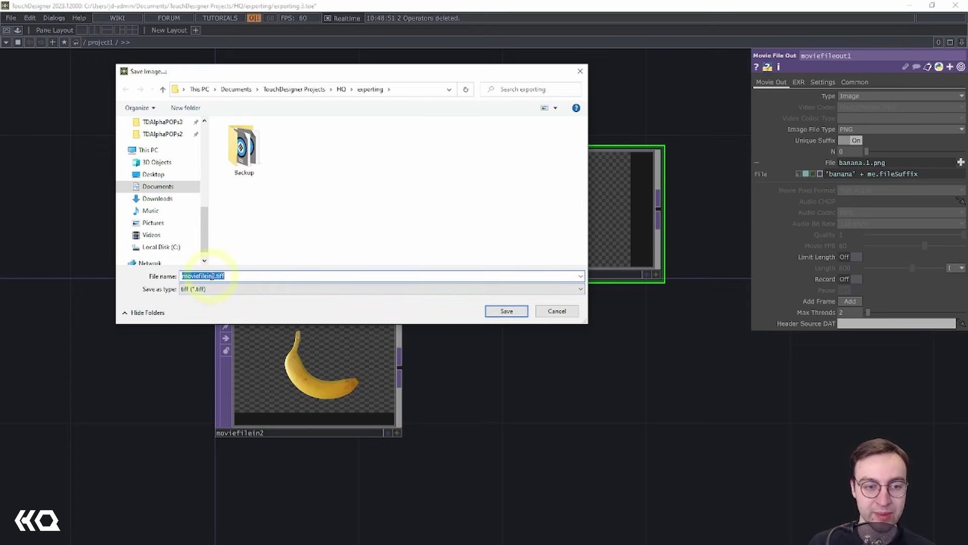
{"action": "left_click", "coordinate": [191, 289]}
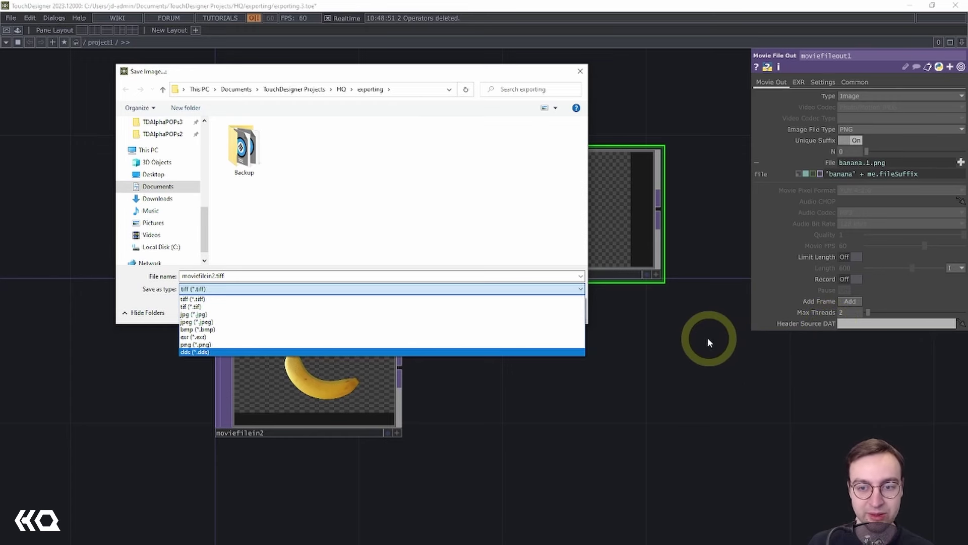
{"action": "left_click", "coordinate": [228, 348]}
Step: Name the image banana.1.png and save it in the exporting folder
{"action": "double_click", "coordinate": [215, 276]}
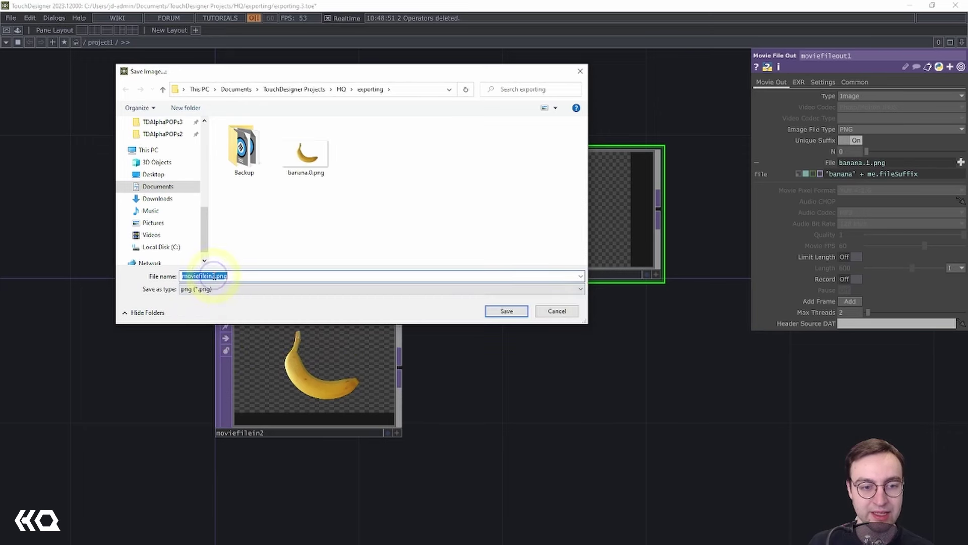
{"action": "double_click", "coordinate": [215, 276]}
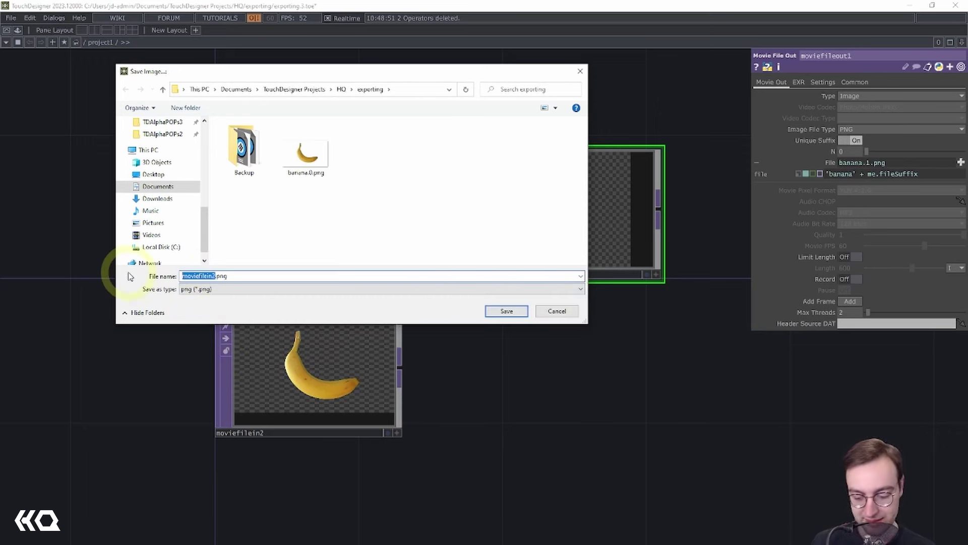
{"action": "type", "text": "banan"}
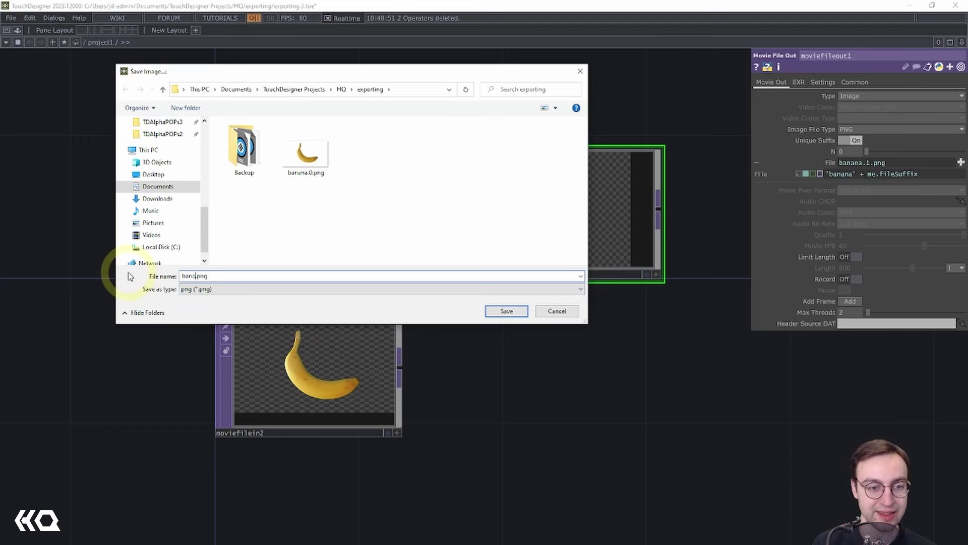
{"action": "type", "text": "a"}
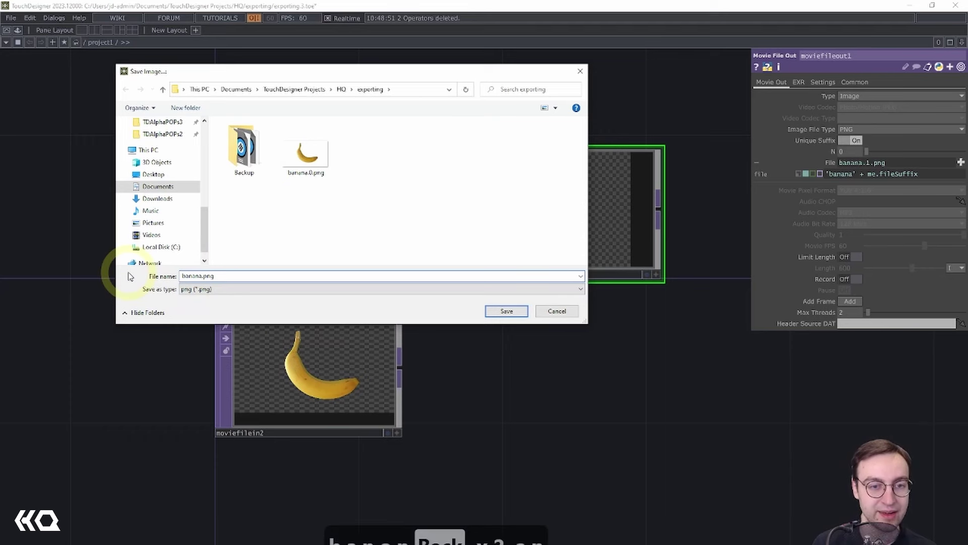
{"action": "type", "text": ".1"}
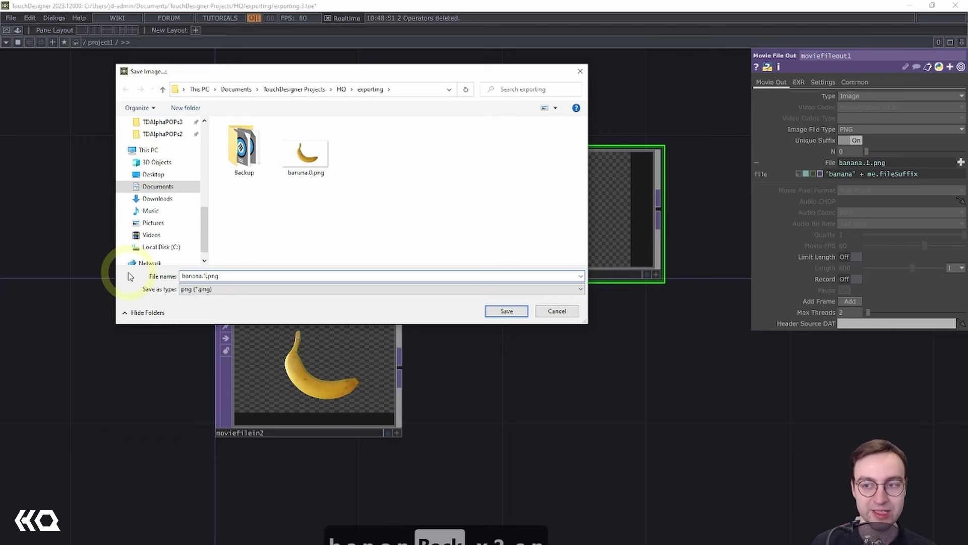
{"action": "key", "text": "Return"}
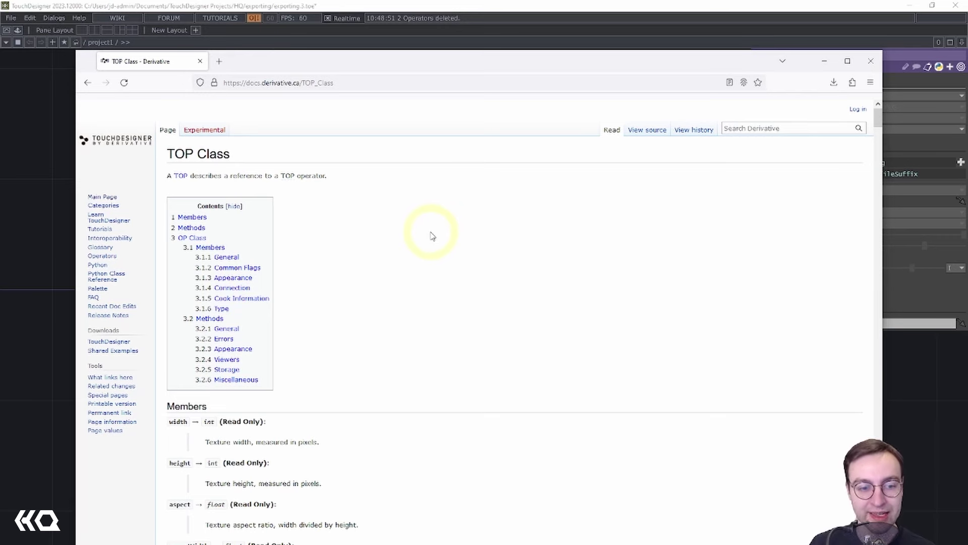
Step: Read through the members and methods in the TOP Class documentation in the web browser
{"action": "scroll", "coordinate": [411, 238], "scroll_direction": "down", "scroll_amount": 4}
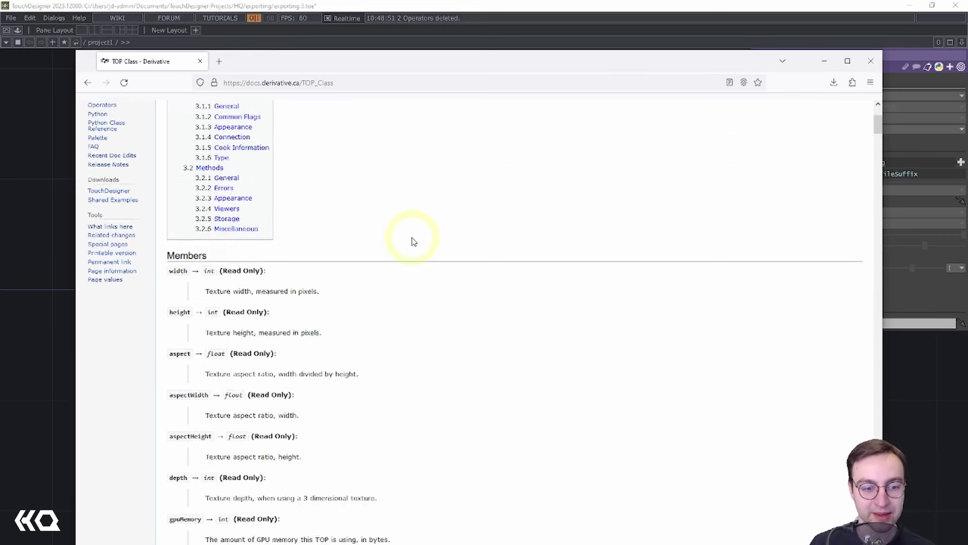
{"action": "scroll", "coordinate": [411, 238], "scroll_direction": "up", "scroll_amount": 4}
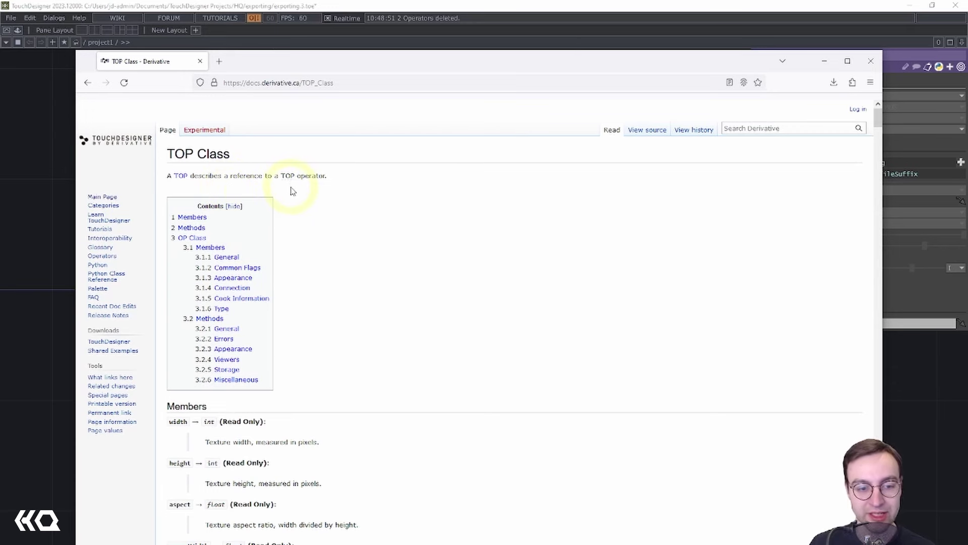
{"action": "scroll", "coordinate": [371, 236], "scroll_direction": "down", "scroll_amount": 10}
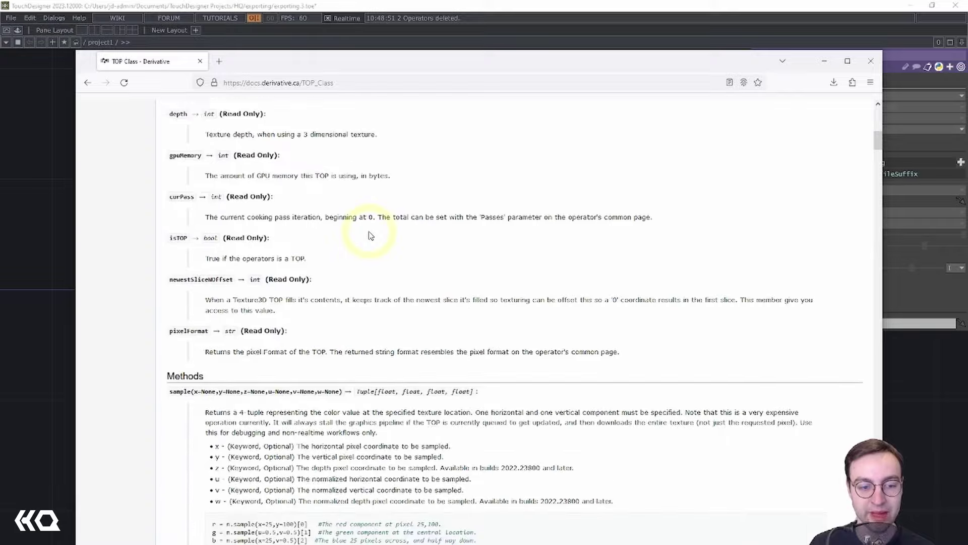
{"action": "scroll", "coordinate": [370, 236], "scroll_direction": "down", "scroll_amount": 8}
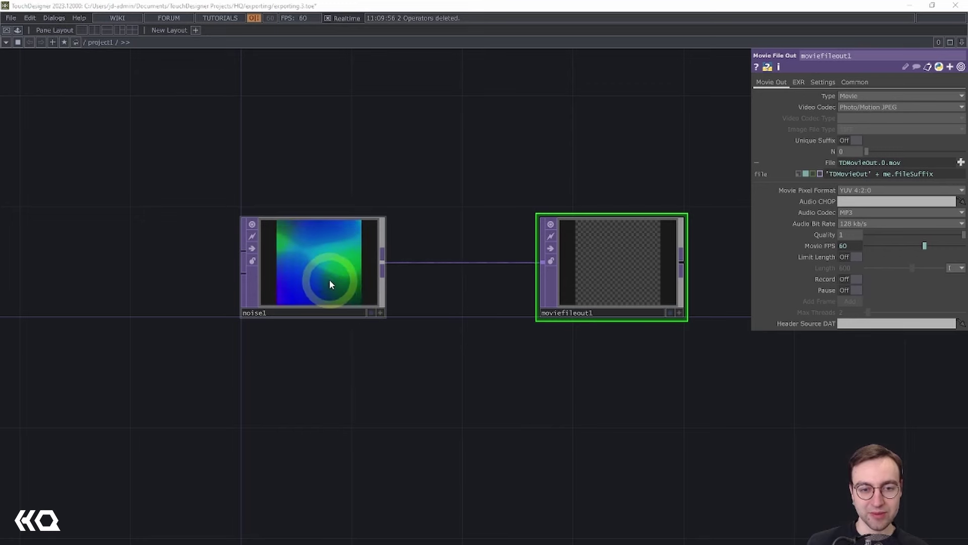
Step: Keep the Movie File Out connected to the noise on type Movie and set its video codec to MPEG 4 (Part 2)
{"action": "left_click_drag", "start_coordinate": [317, 356], "coordinate": [326, 358]}
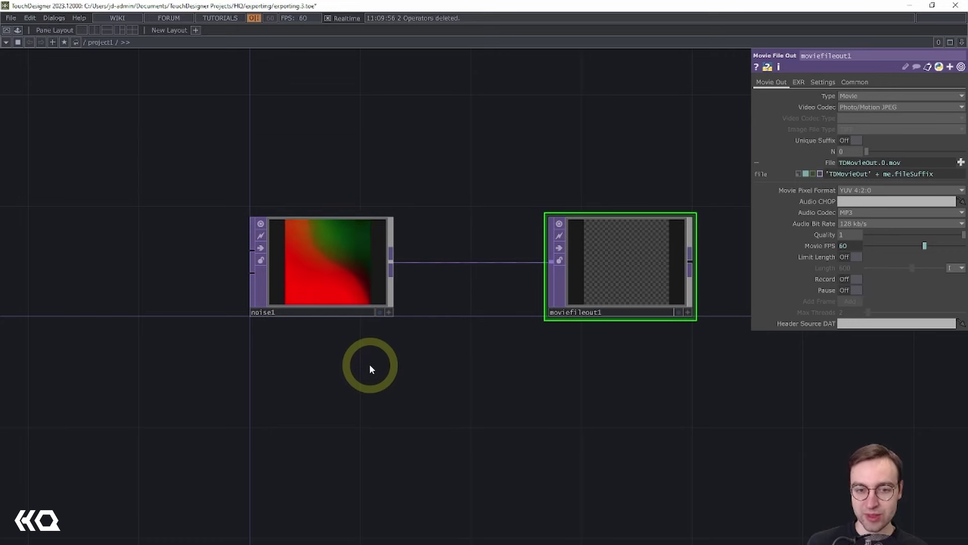
{"action": "middle_click_drag", "start_coordinate": [353, 255], "coordinate": [646, 234]}
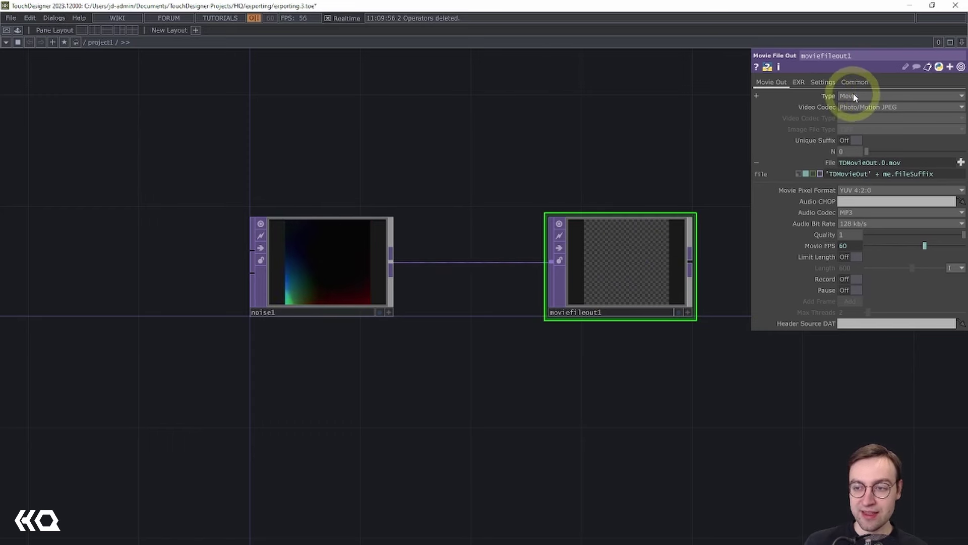
{"action": "left_click", "coordinate": [868, 96]}
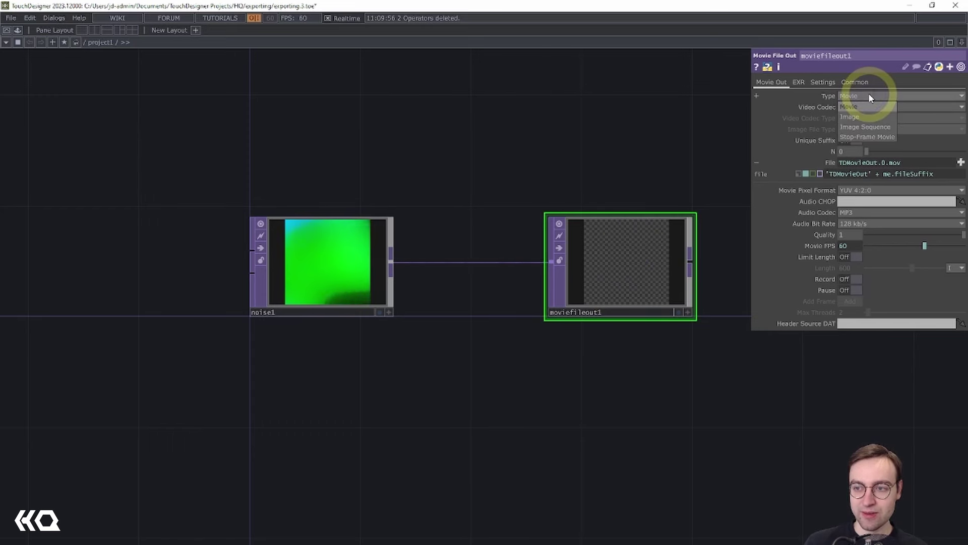
{"action": "left_click", "coordinate": [850, 96]}
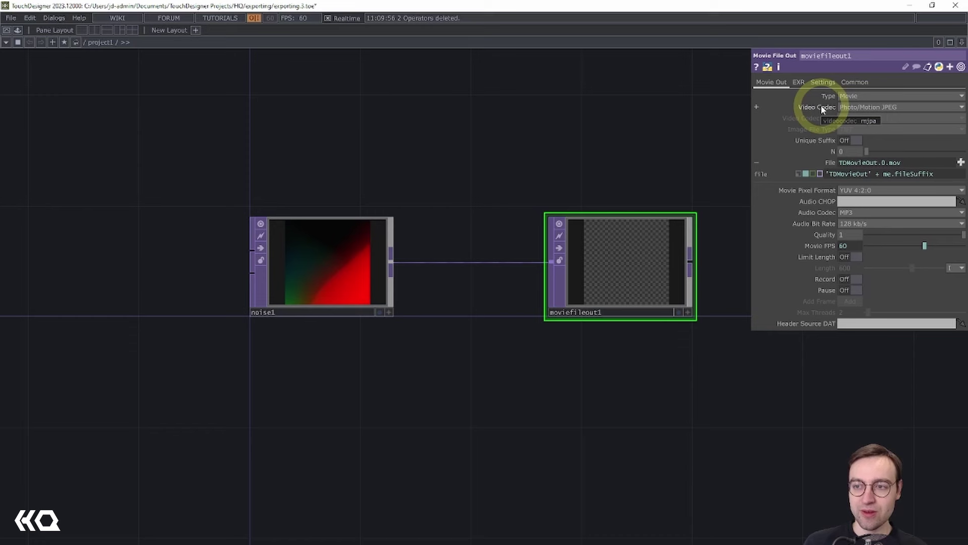
{"action": "left_click", "coordinate": [860, 107]}
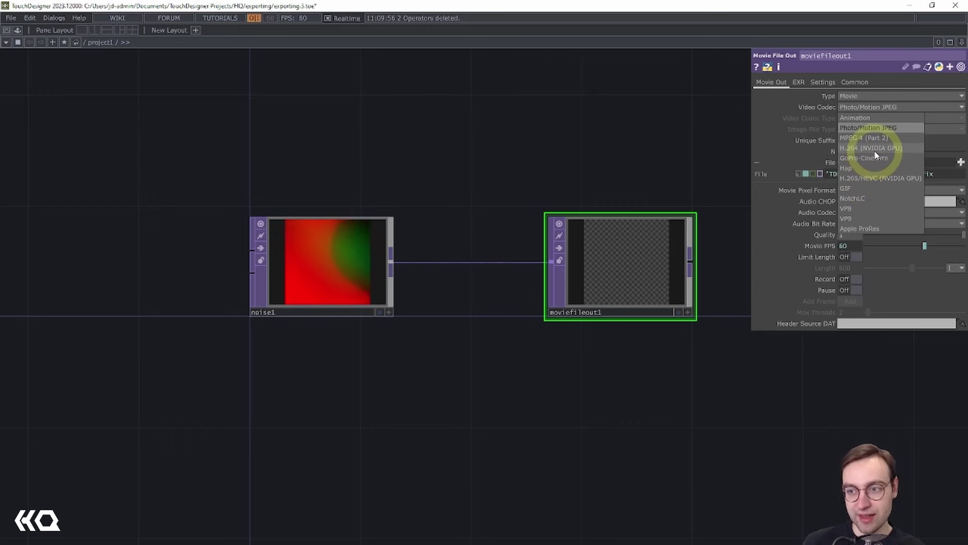
{"action": "left_click", "coordinate": [847, 139]}
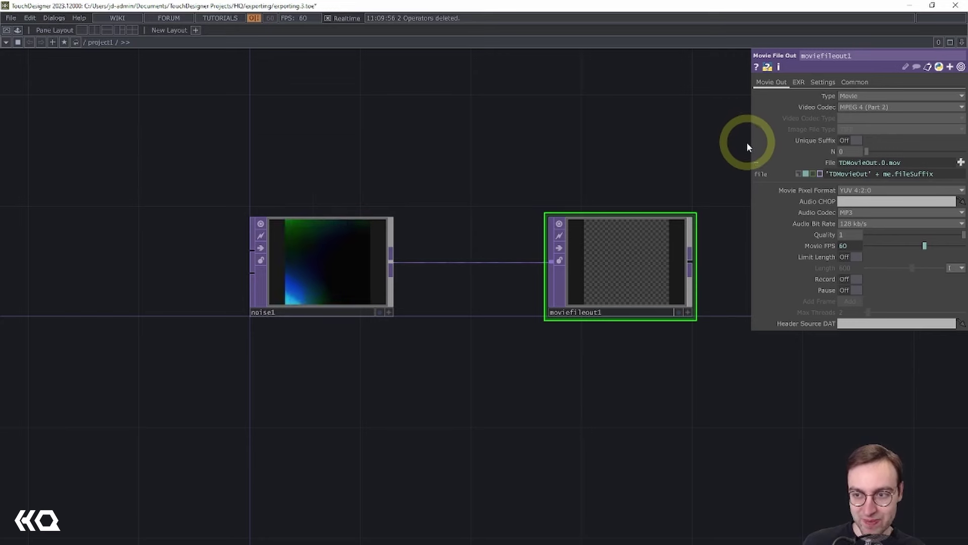
Step: Turn on Unique Suffix for the Movie File Out and replace the base name in the file expression with noise
{"action": "left_click", "coordinate": [848, 140]}
{"action": "left_click", "coordinate": [834, 185]}
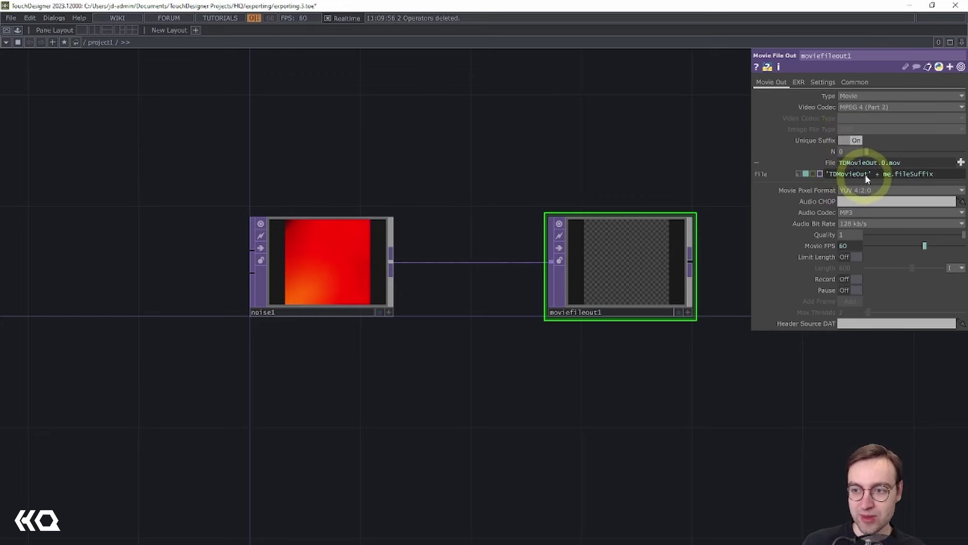
{"action": "left_click_drag", "start_coordinate": [867, 172], "coordinate": [831, 174]}
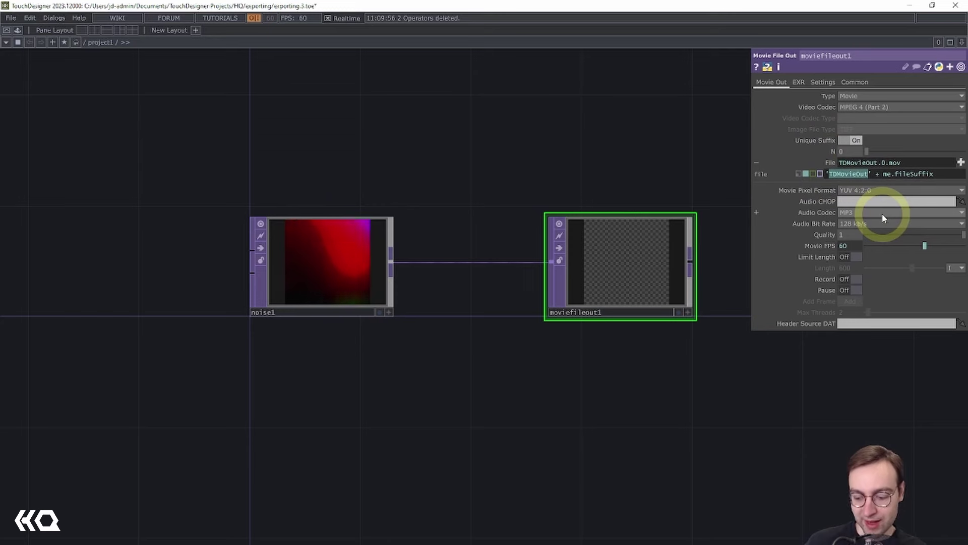
{"action": "type", "text": "noise"}
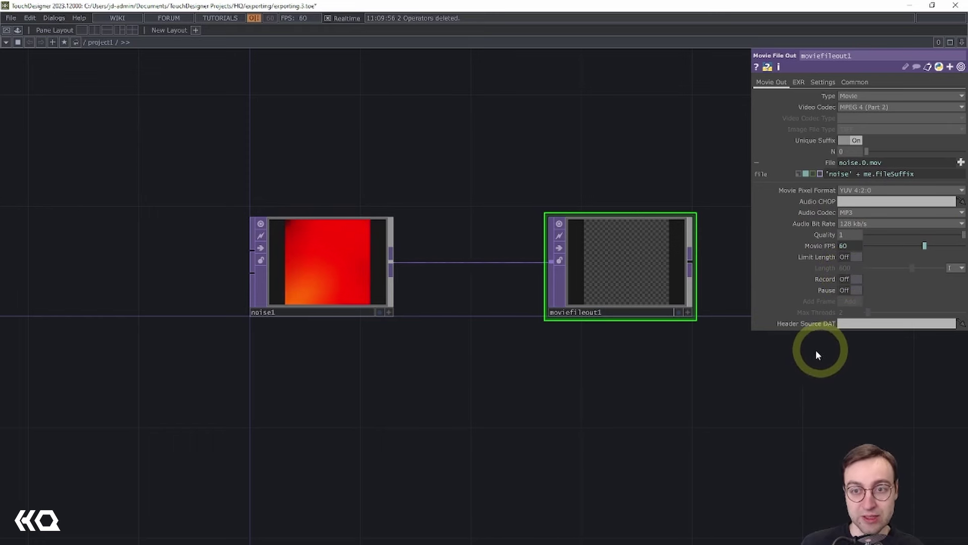
Step: Enable Limit Length on the Movie File Out with a length of 600 and check the available length units
{"action": "left_click", "coordinate": [810, 246]}
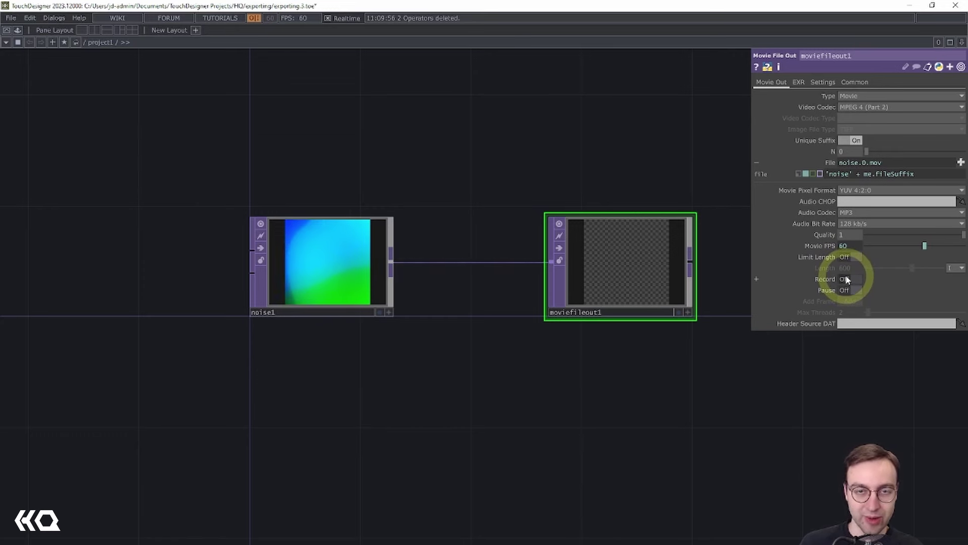
{"action": "left_click", "coordinate": [864, 258]}
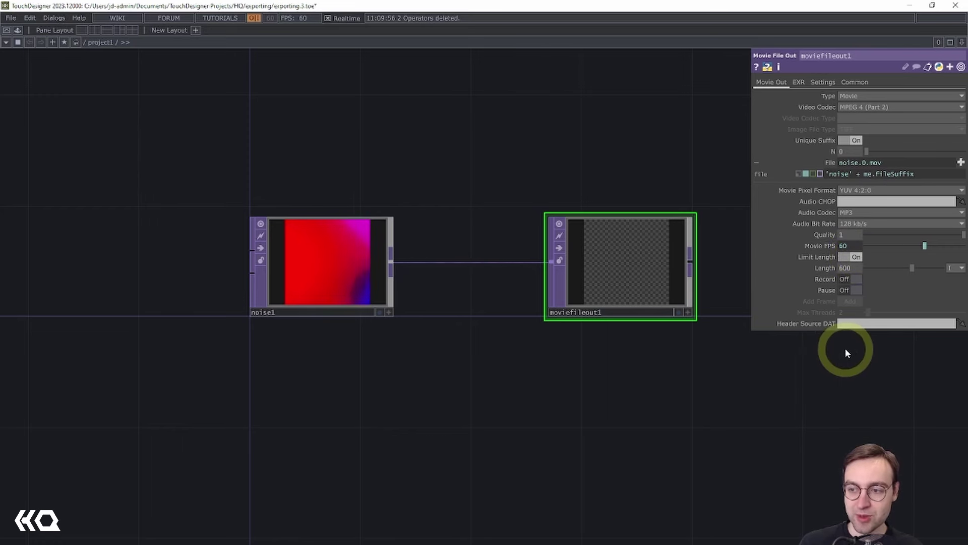
{"action": "left_click", "coordinate": [954, 268]}
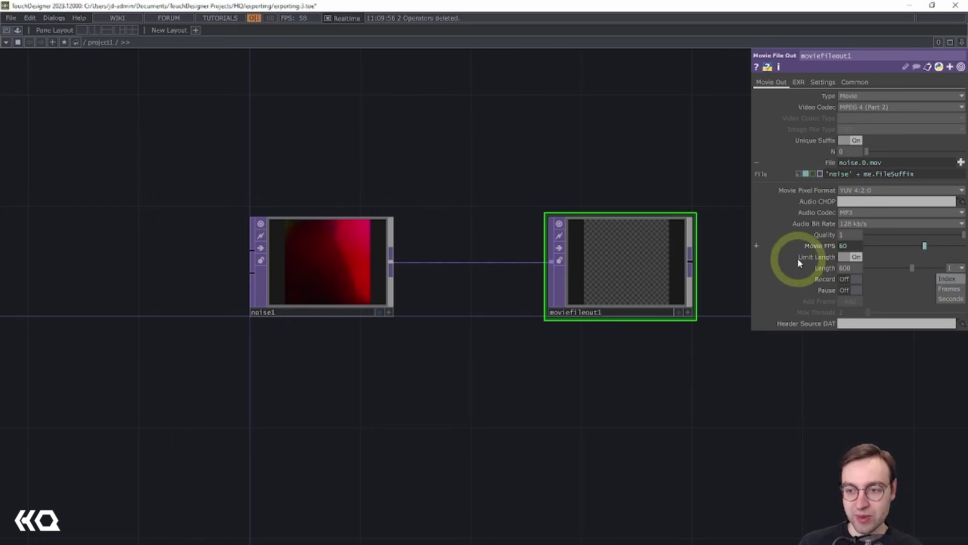
{"action": "left_click", "coordinate": [725, 340]}
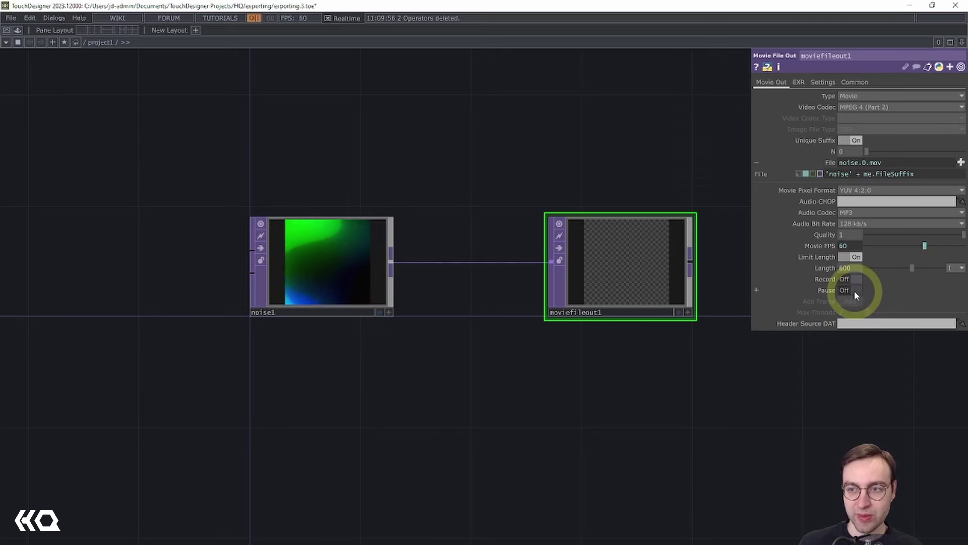
Step: Try the H.264 (NVIDIA GPU) video codec to review its encoding settings, and return the codec to MPEG 4 (Part 2)
{"action": "left_click", "coordinate": [826, 83]}
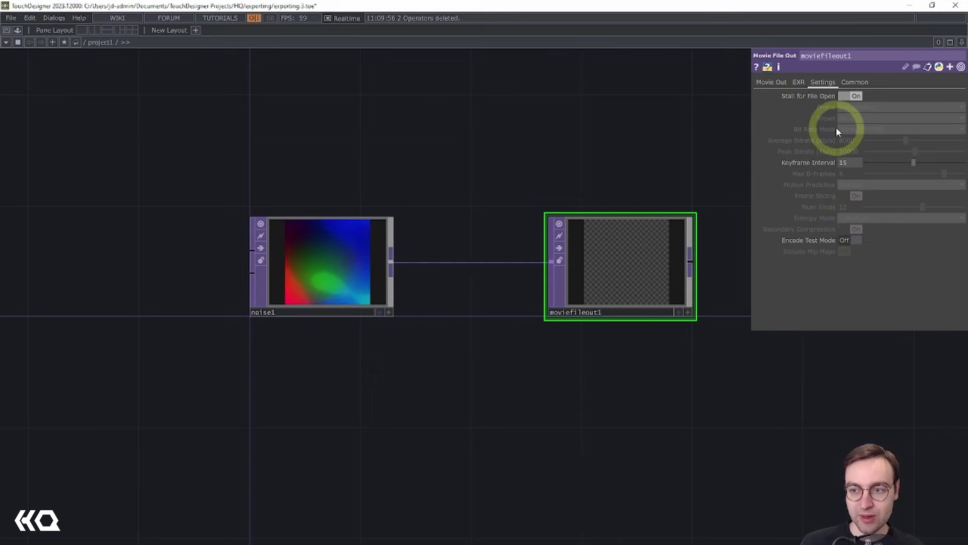
{"action": "left_click", "coordinate": [760, 79]}
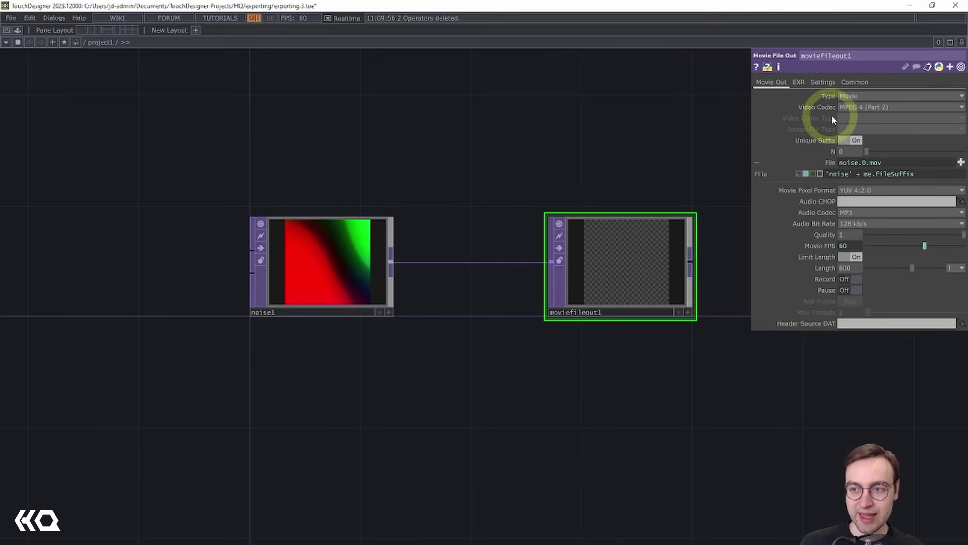
{"action": "left_click", "coordinate": [856, 108]}
{"action": "left_click", "coordinate": [858, 148]}
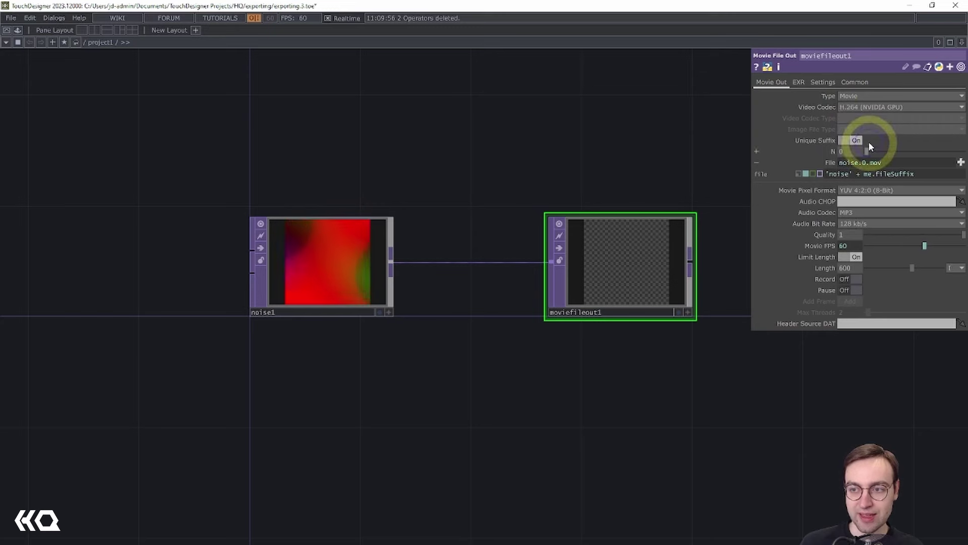
{"action": "left_click", "coordinate": [826, 82]}
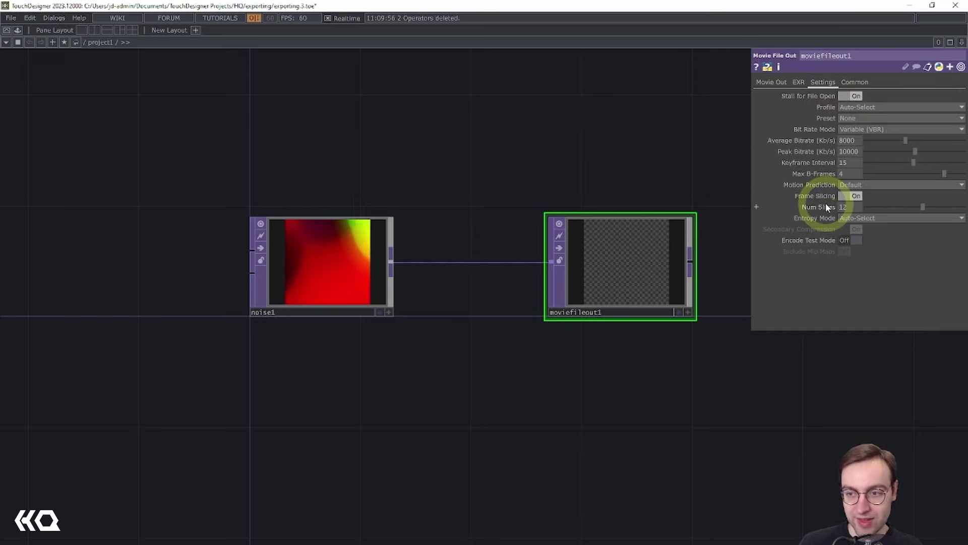
{"action": "left_click", "coordinate": [777, 82]}
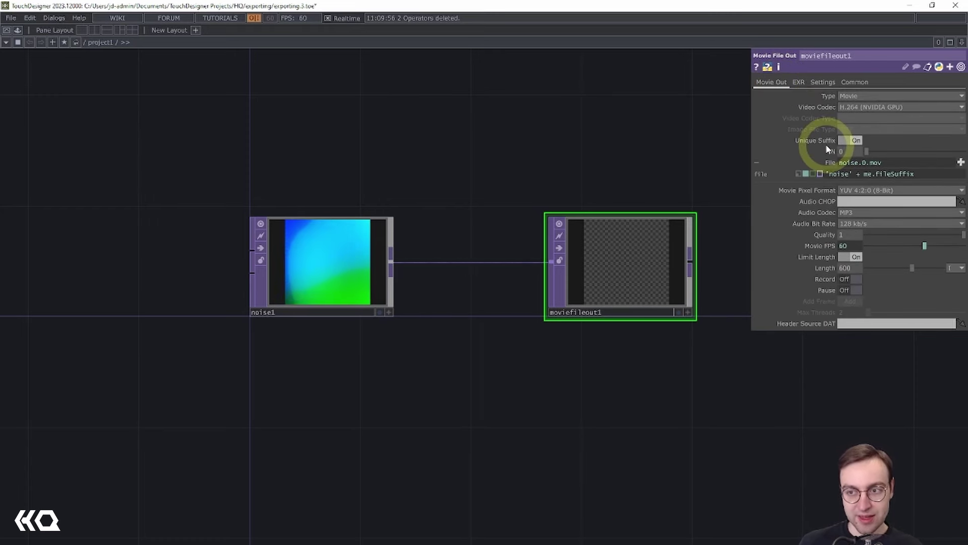
{"action": "left_click", "coordinate": [858, 108]}
{"action": "left_click", "coordinate": [855, 106]}
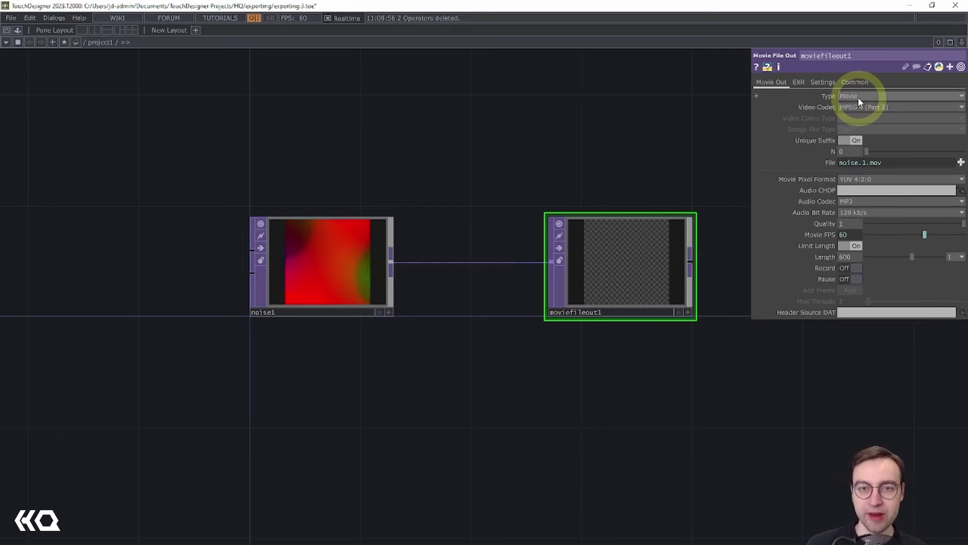
{"action": "left_click", "coordinate": [719, 112]}
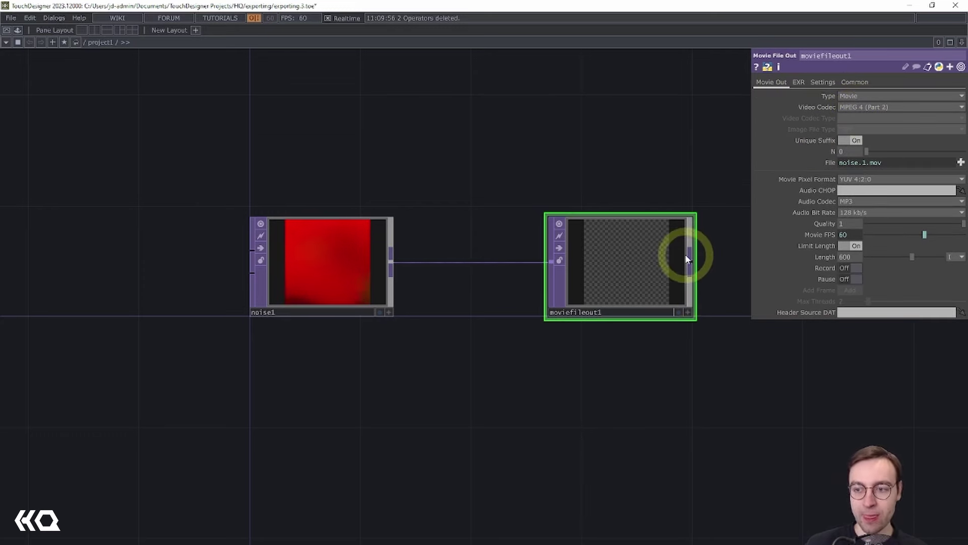
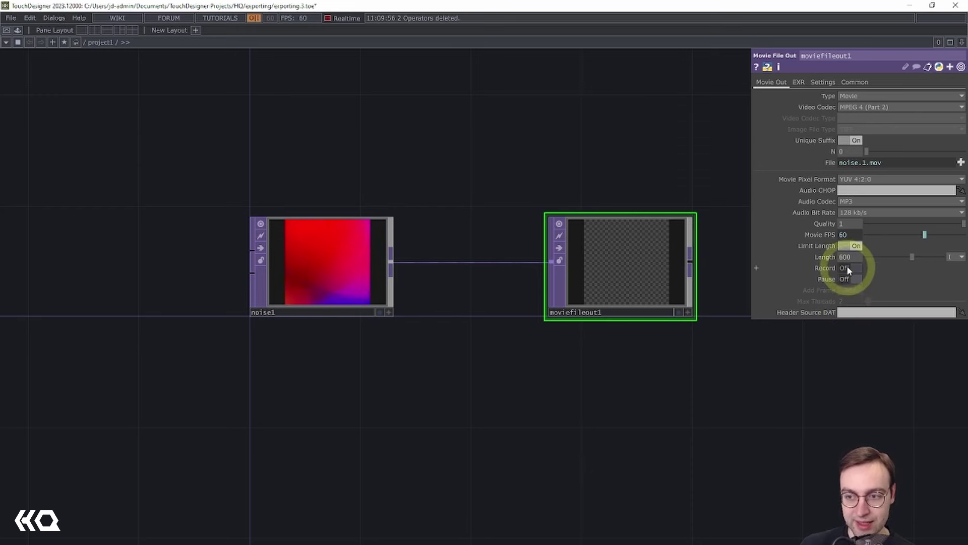
Step: Record the animated noise to noise.1.mov with the Movie File Out and stop the recording
{"action": "left_click", "coordinate": [847, 268]}
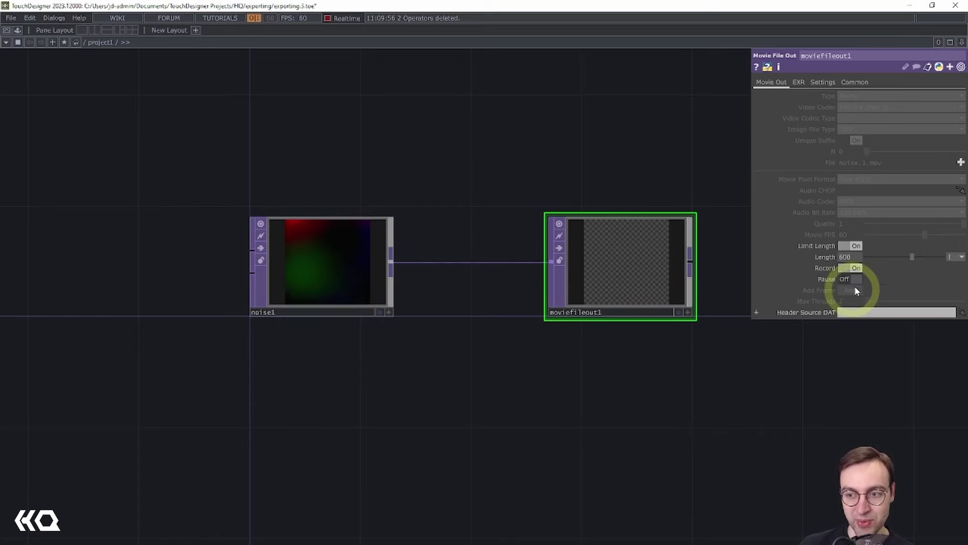
{"action": "left_click", "coordinate": [854, 269]}
{"action": "left_click", "coordinate": [610, 401]}
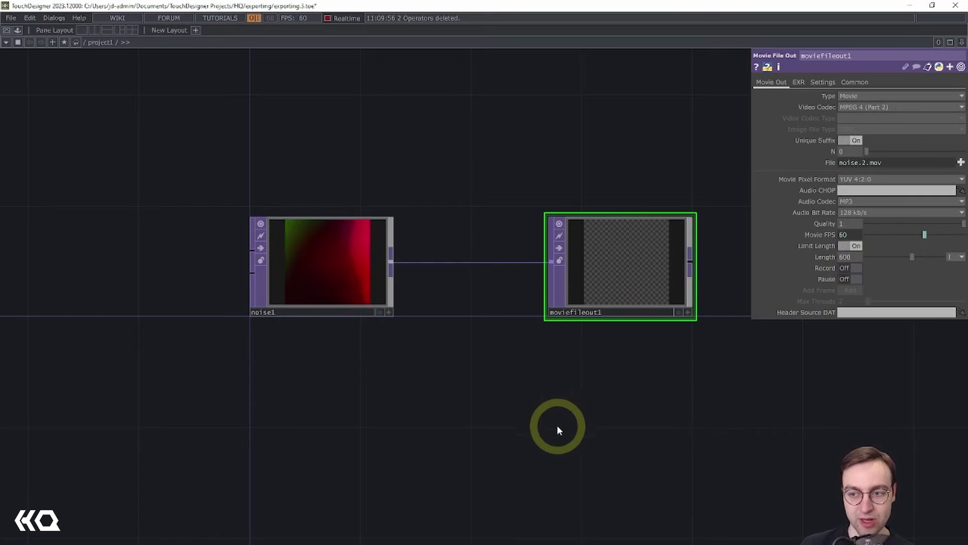
Step: Add a Movie File In TOP below the noise and load the recorded noise.1.mov into it
{"action": "double_click", "coordinate": [327, 399]}
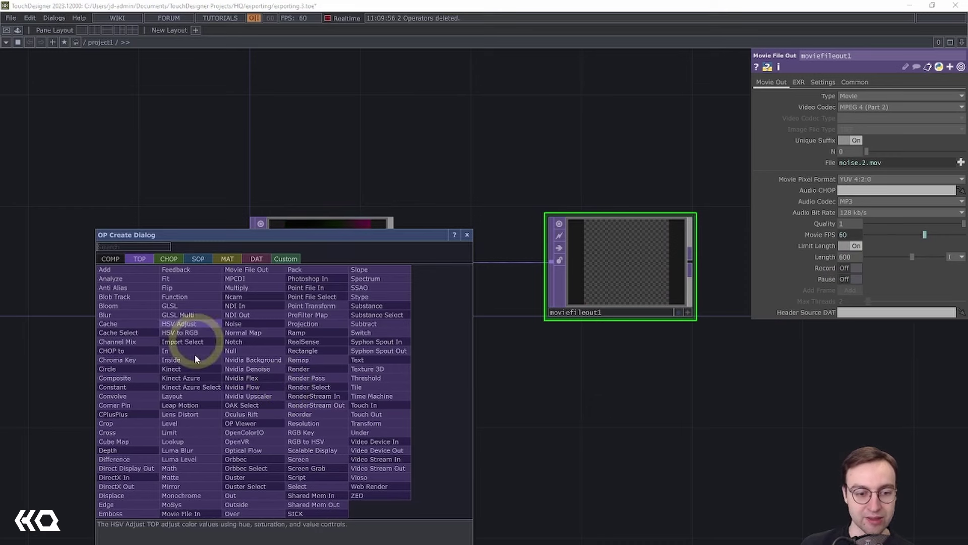
{"action": "left_click", "coordinate": [182, 513]}
{"action": "left_click", "coordinate": [318, 400]}
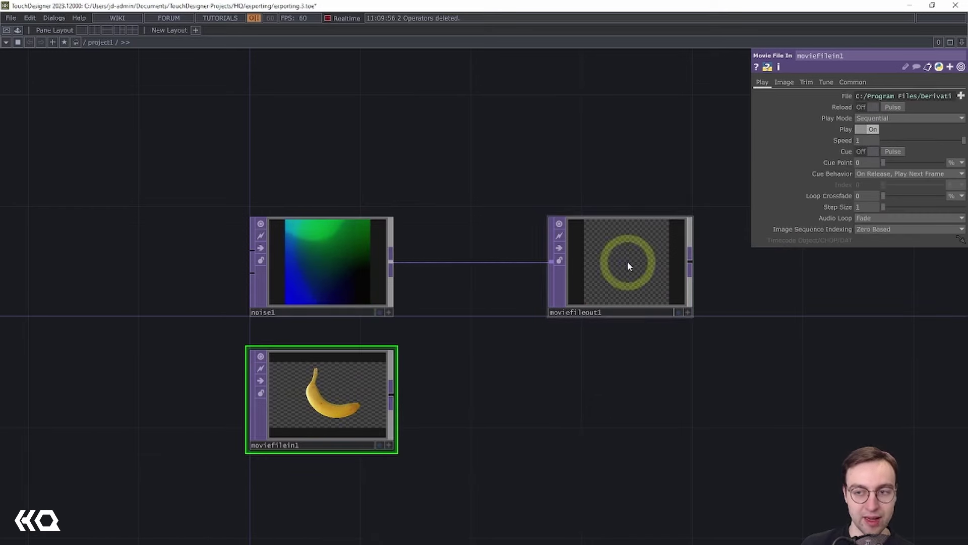
{"action": "left_click", "coordinate": [961, 96]}
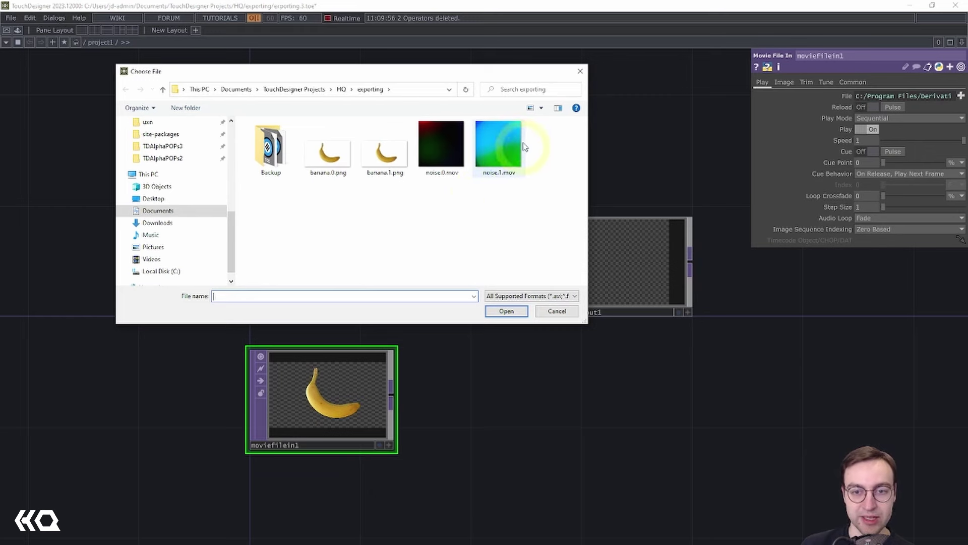
{"action": "double_click", "coordinate": [497, 145]}
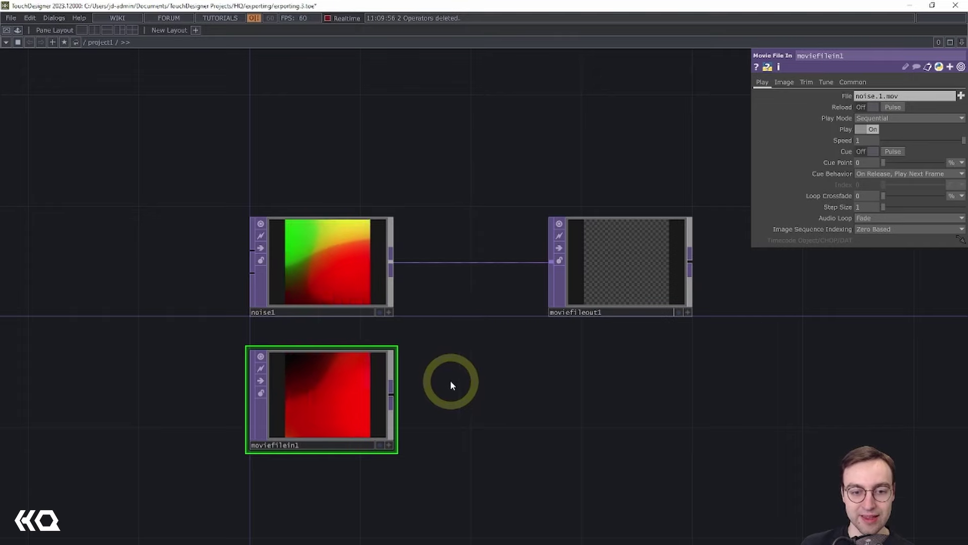
{"action": "left_click_drag", "start_coordinate": [450, 380], "coordinate": [448, 331]}
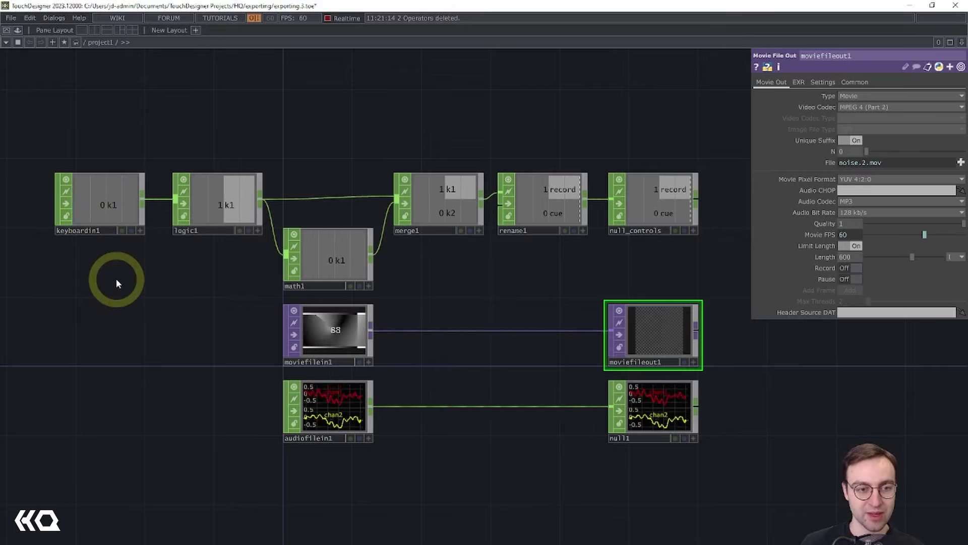
Step: Toggle the keyboard-driven Logic CHOP on and off repeatedly to check how the record and cue channels alternate
{"action": "left_click", "coordinate": [238, 183]}
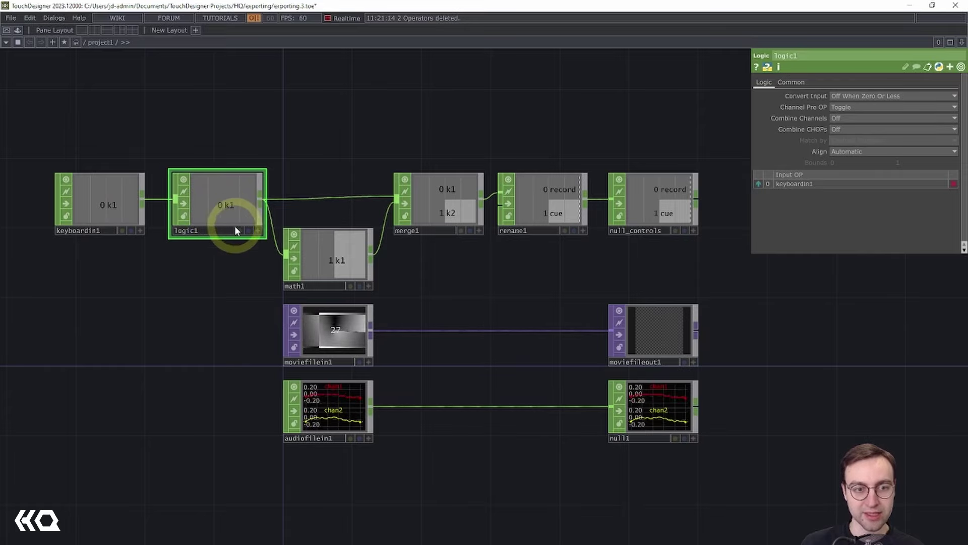
{"action": "key", "text": "1"}
{"action": "key", "text": "1"}
{"action": "key", "text": "1"}
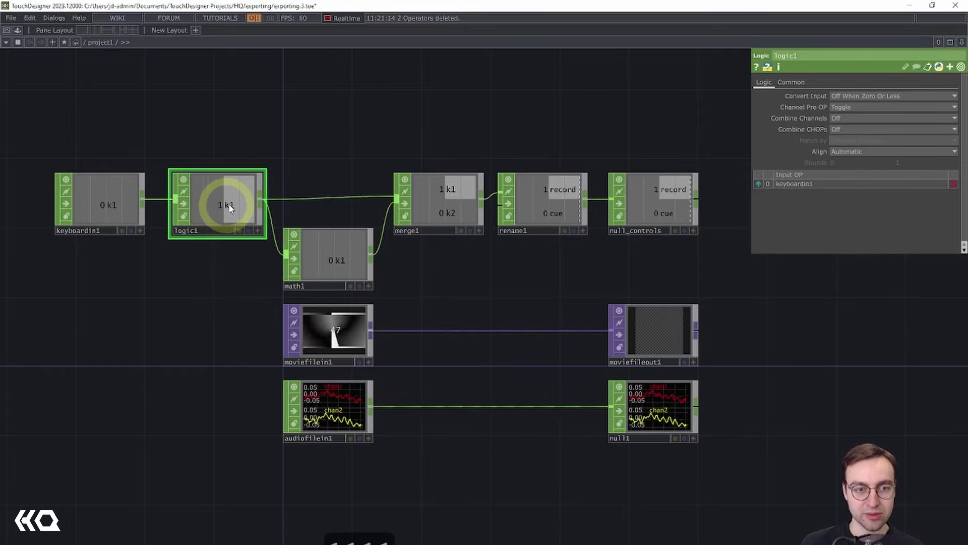
{"action": "key", "text": "1"}
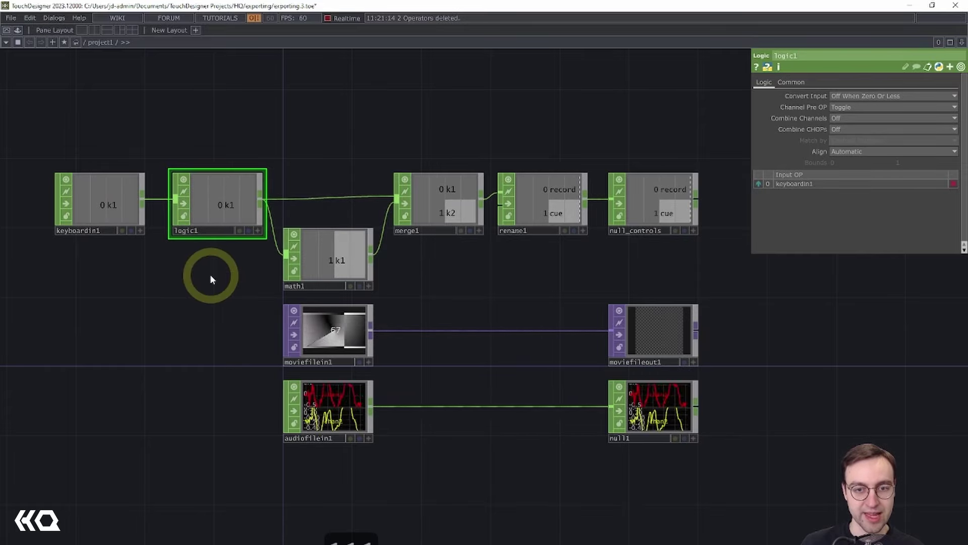
{"action": "key", "text": "1"}
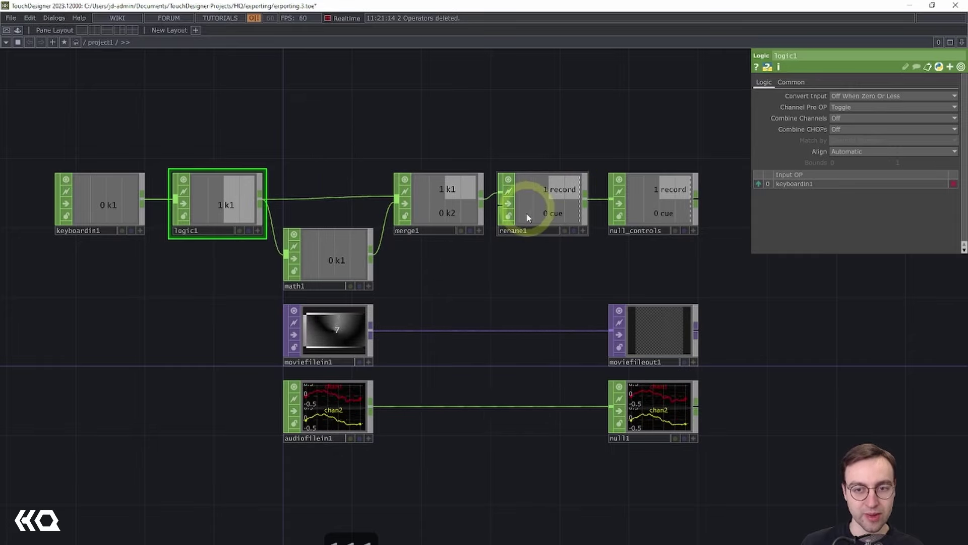
{"action": "key", "text": "1"}
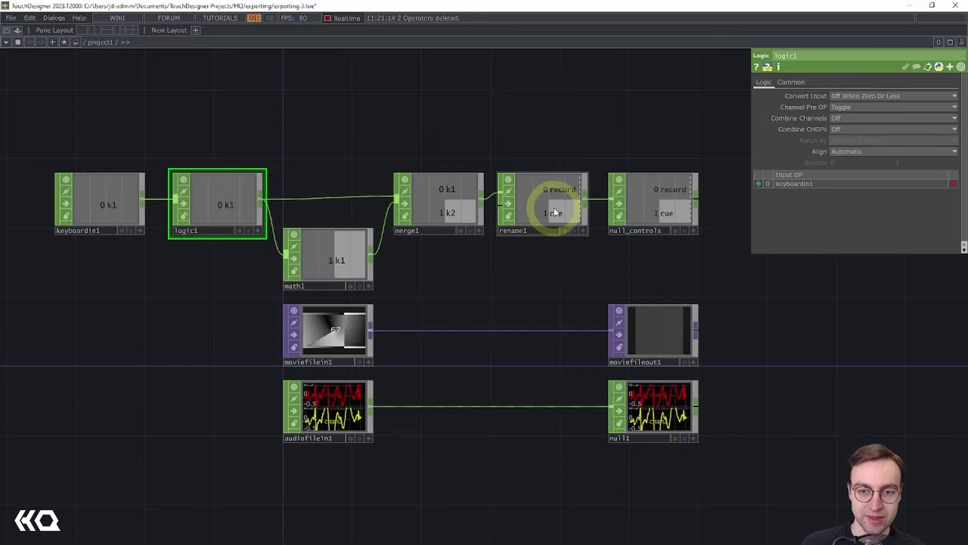
Step: Test the Cue parameter of the Movie File In by switching it on and off, and toggle the record channel on
{"action": "left_click", "coordinate": [329, 330]}
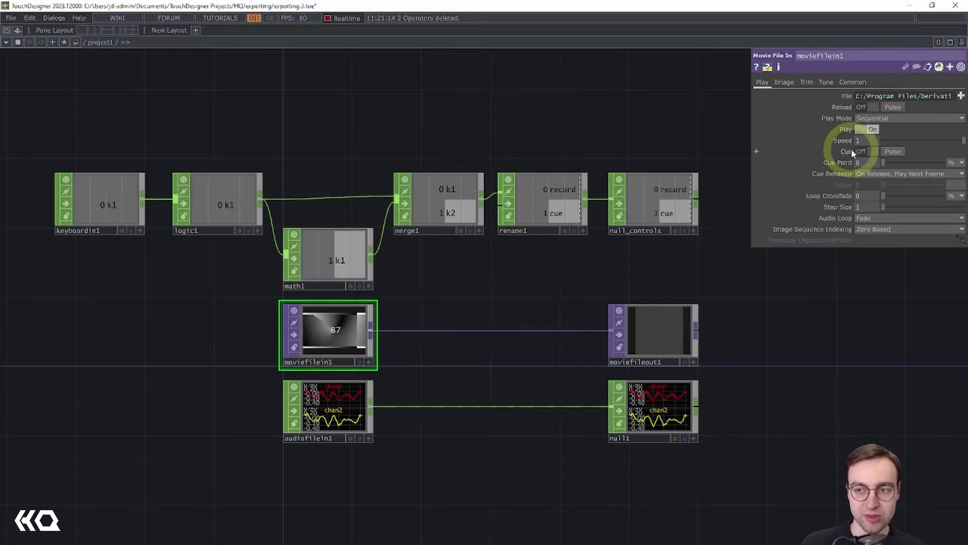
{"action": "left_click", "coordinate": [870, 150]}
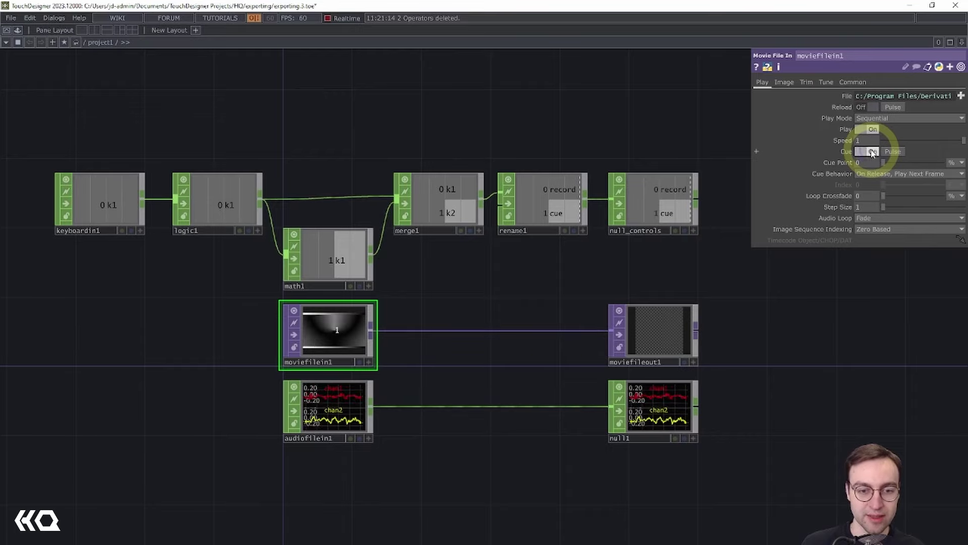
{"action": "left_click", "coordinate": [314, 420]}
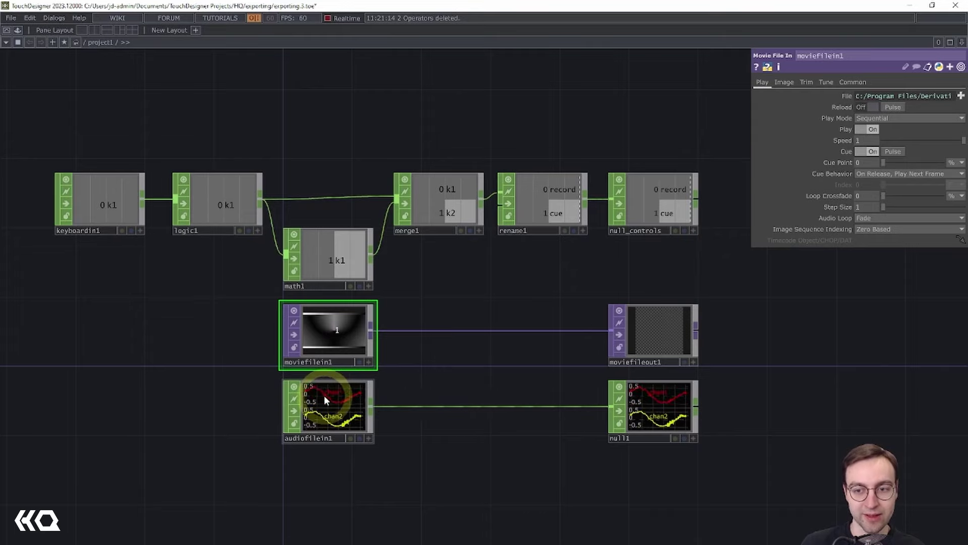
{"action": "key", "text": "1"}
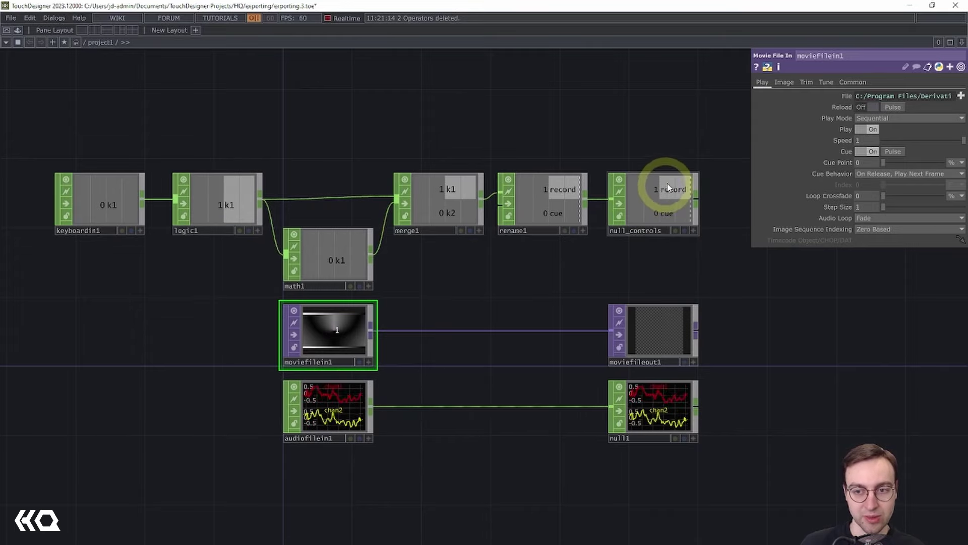
{"action": "left_click", "coordinate": [869, 152]}
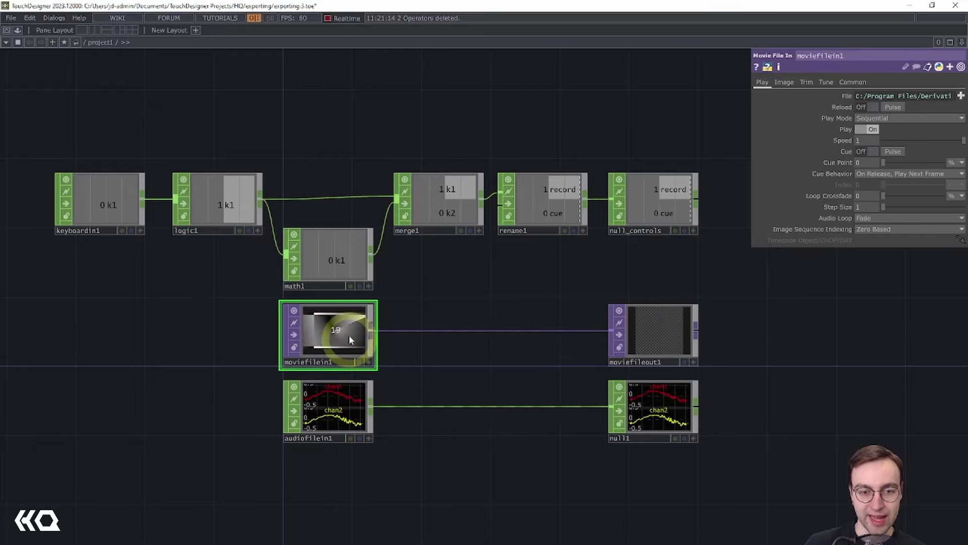
Step: Export the cue channel of null_controls to the Cue parameters of both the Movie File In and the Audio File In
{"action": "left_click", "coordinate": [692, 231]}
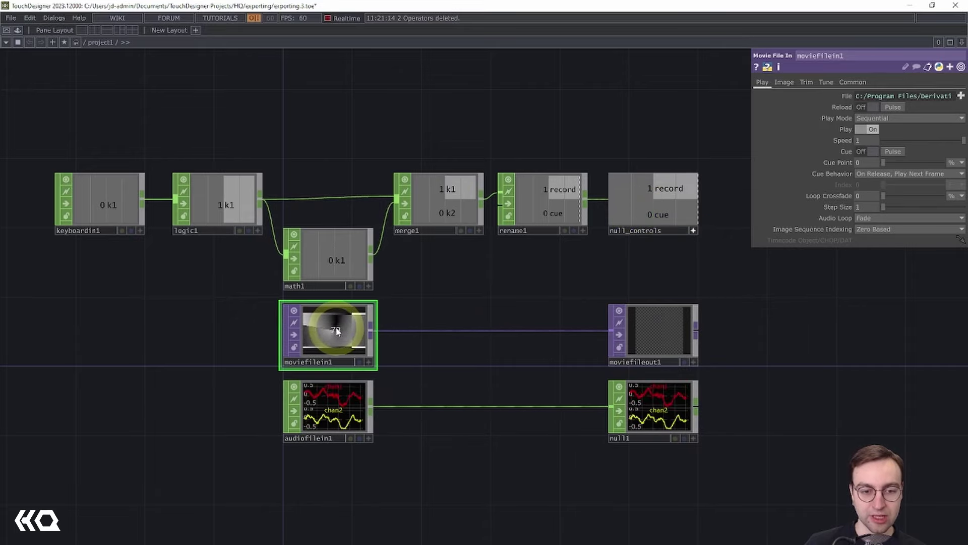
{"action": "left_click_drag", "start_coordinate": [660, 220], "coordinate": [866, 148]}
{"action": "left_click", "coordinate": [334, 388]}
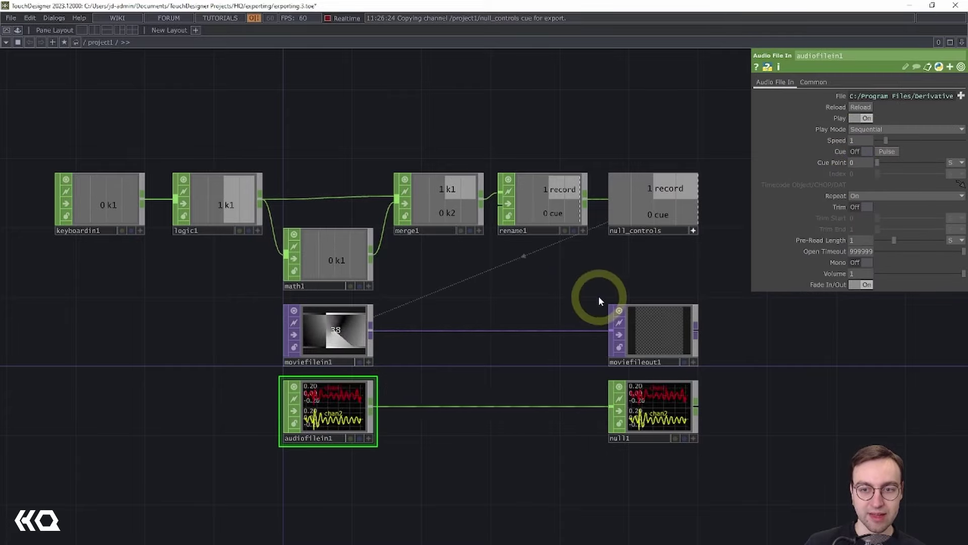
{"action": "left_click_drag", "start_coordinate": [671, 215], "coordinate": [868, 151]}
{"action": "left_click", "coordinate": [863, 136]}
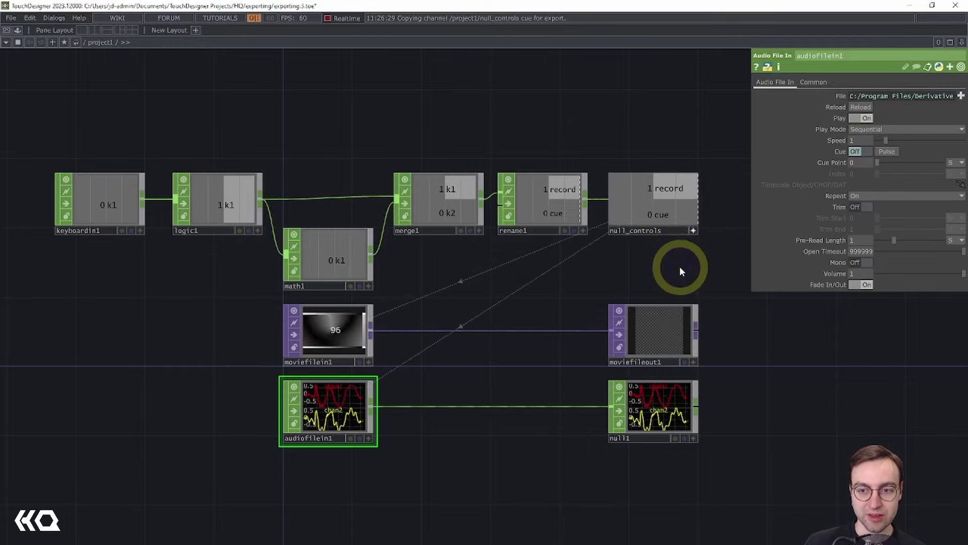
Step: Return the null_controls setup to its cue state and export its record channel to the Record parameter of moviefileout1
{"action": "left_click_drag", "start_coordinate": [679, 266], "coordinate": [659, 256]}
{"action": "left_click", "coordinate": [643, 309]}
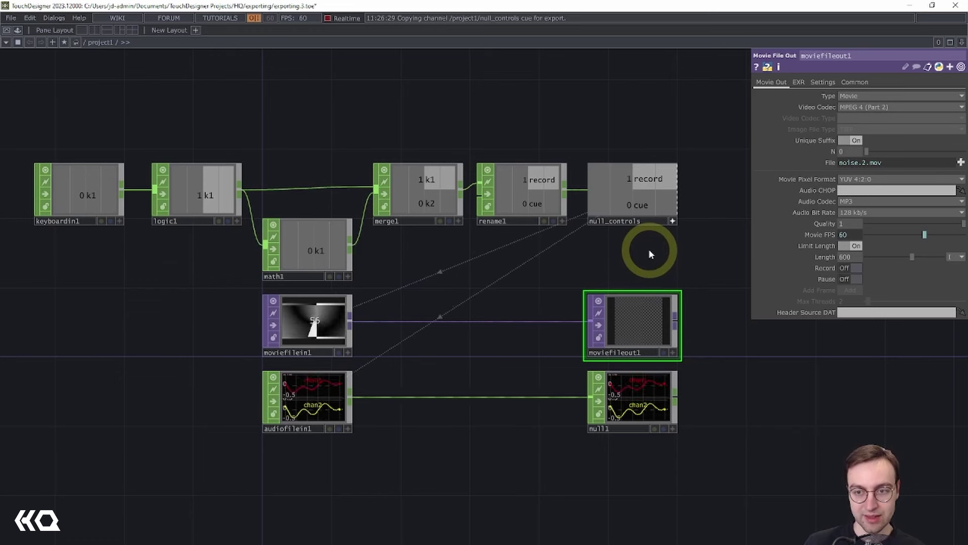
{"action": "key", "text": "1"}
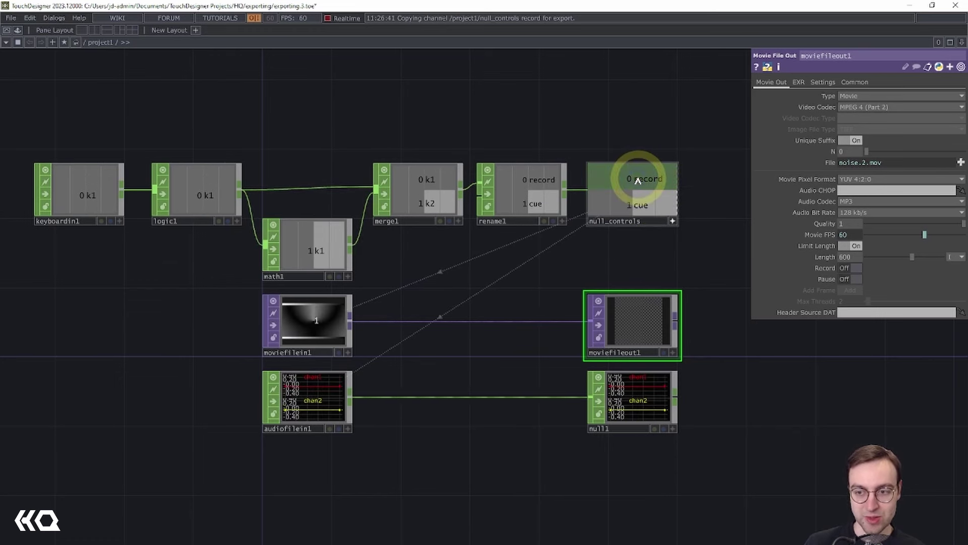
{"action": "left_click_drag", "start_coordinate": [638, 181], "coordinate": [809, 264]}
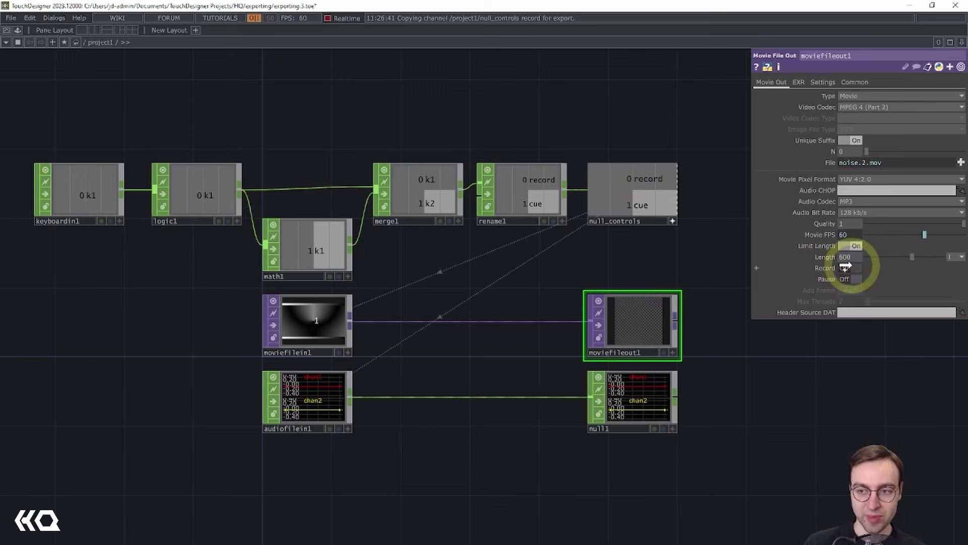
{"action": "left_click", "coordinate": [862, 262]}
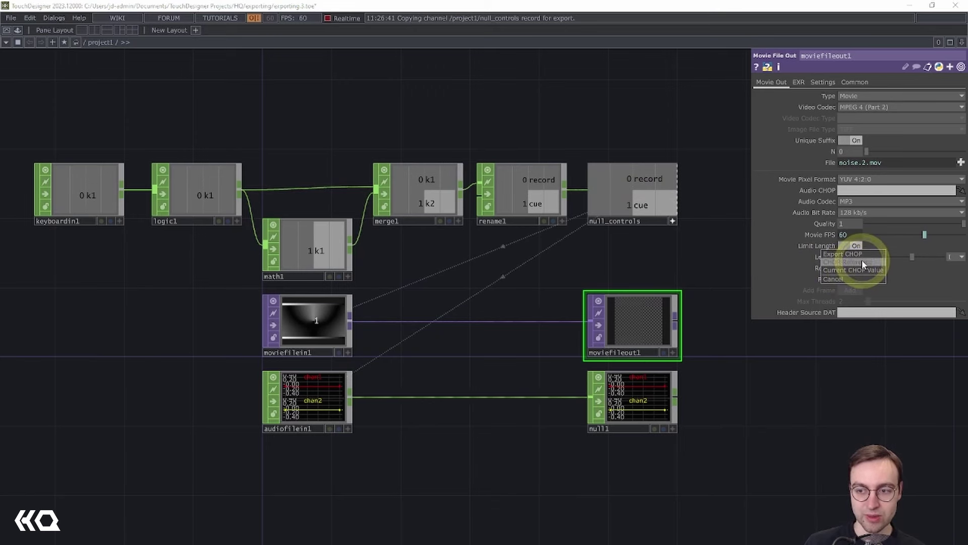
Step: Change the Movie File Out's file name prefix to 'count' and refresh Unique Suffix, leaving it on, so the file becomes count.0.mov
{"action": "left_click", "coordinate": [850, 162]}
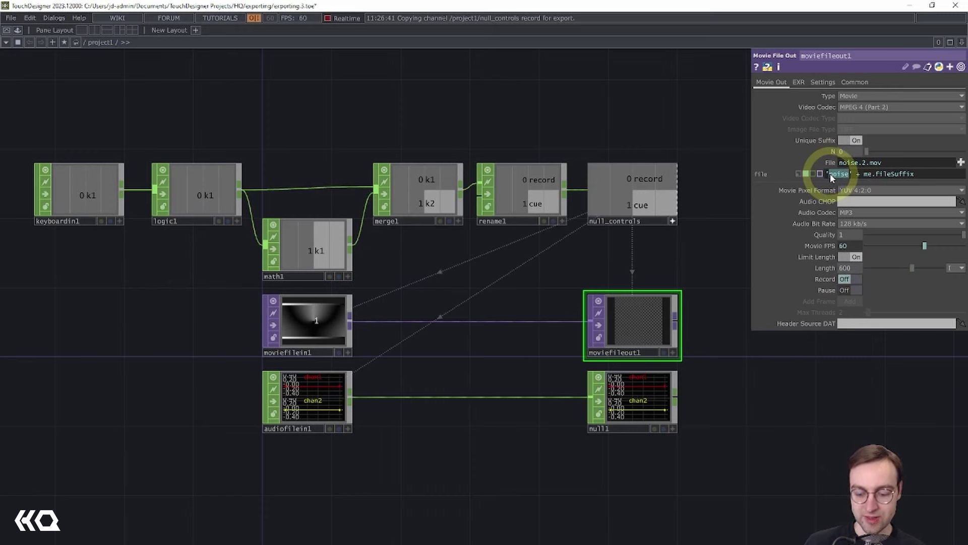
{"action": "type", "text": "count"}
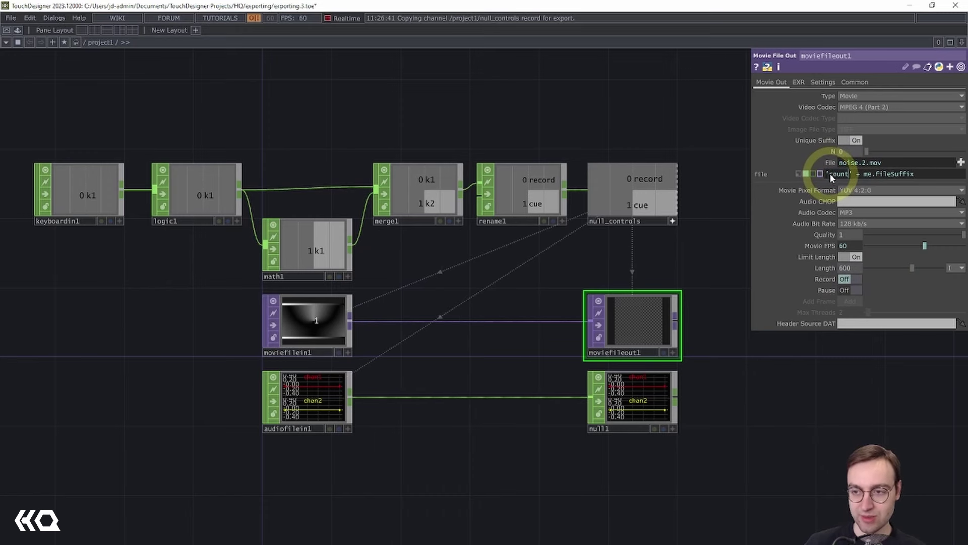
{"action": "left_click", "coordinate": [679, 254]}
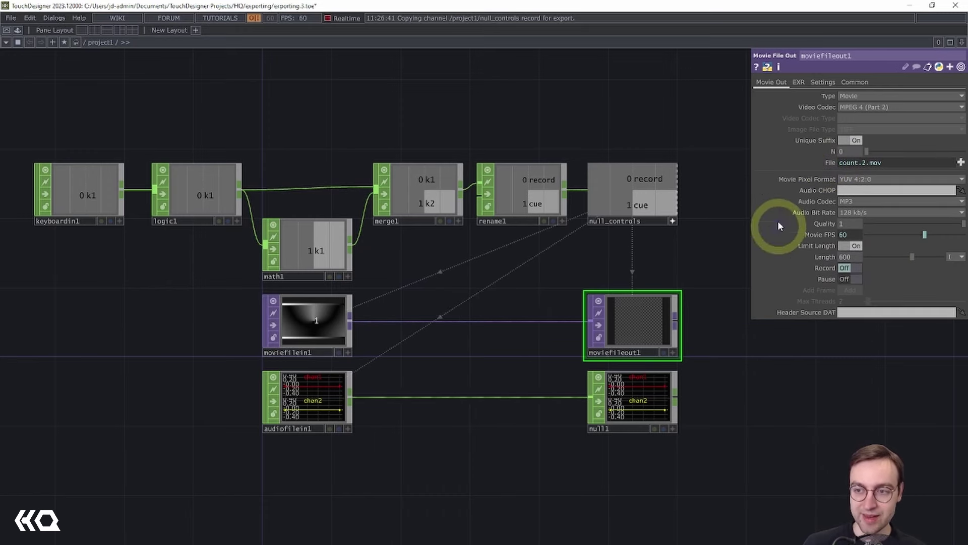
{"action": "left_click", "coordinate": [844, 141]}
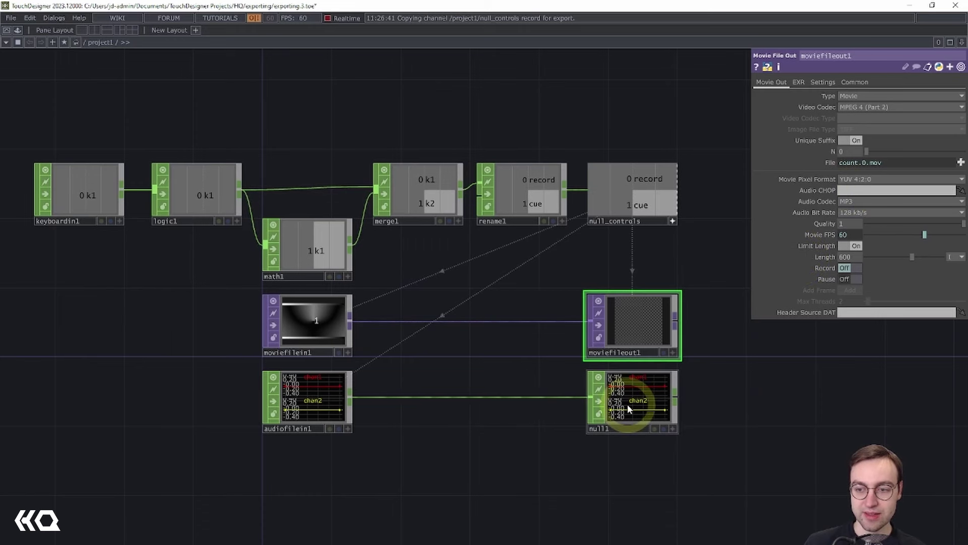
Step: Assign null1 as the Movie File Out's Audio CHOP and set the Audio Bit Rate to 256 kb/s
{"action": "left_click_drag", "start_coordinate": [629, 409], "coordinate": [847, 189]}
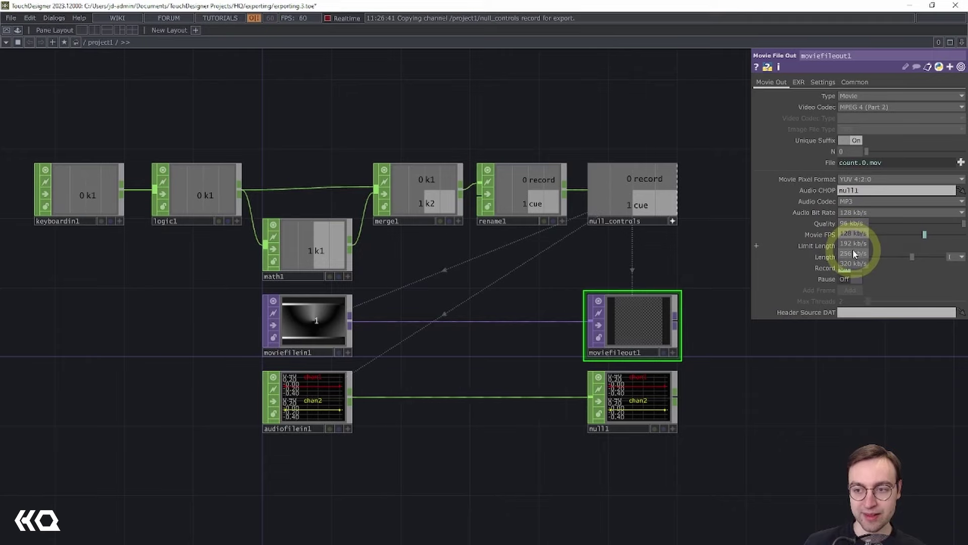
{"action": "left_click", "coordinate": [854, 253]}
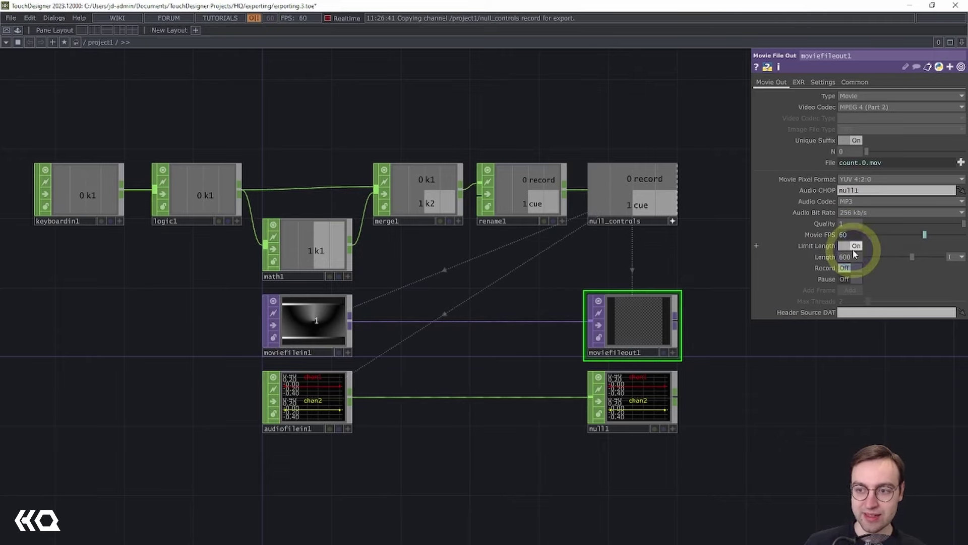
{"action": "left_click_drag", "start_coordinate": [723, 245], "coordinate": [732, 199]}
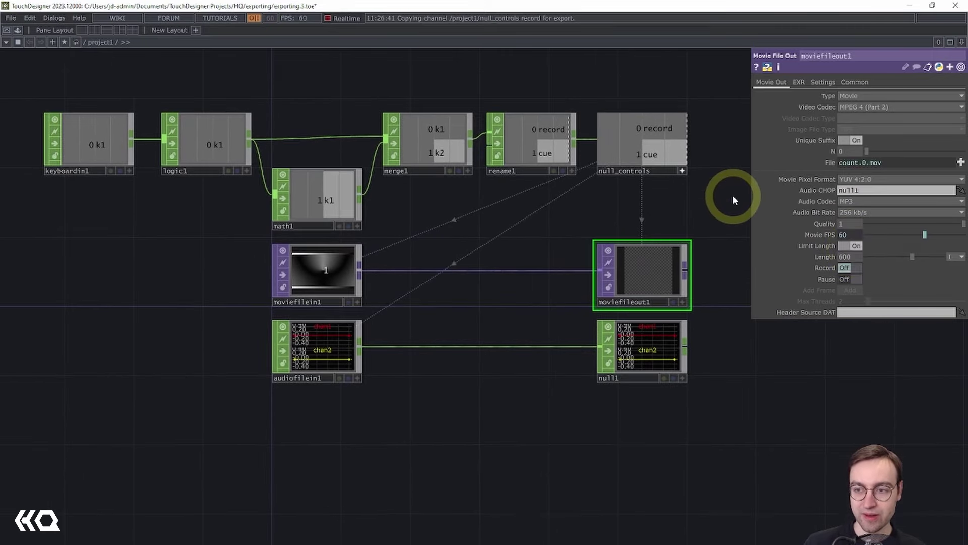
Step: Record a short movie with audio to count.0.mov using the keyboard trigger, and stop it with the same trigger
{"action": "left_click", "coordinate": [390, 78]}
{"action": "left_click", "coordinate": [327, 19]}
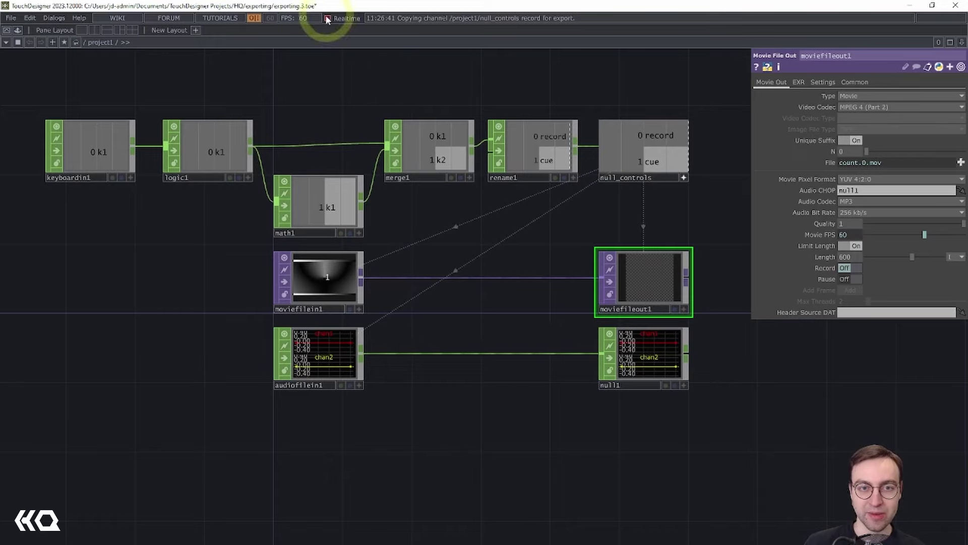
{"action": "left_click_drag", "start_coordinate": [512, 240], "coordinate": [487, 249]}
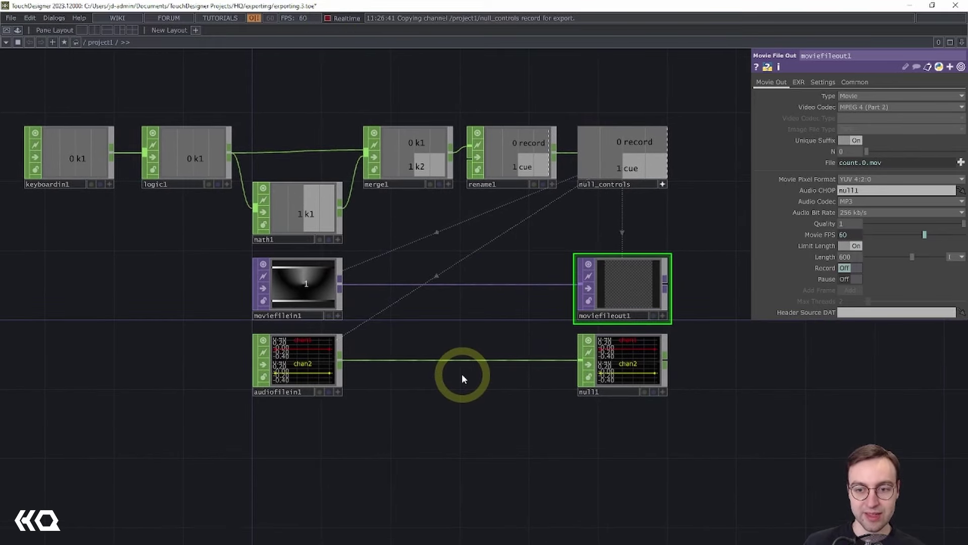
{"action": "key", "text": "r"}
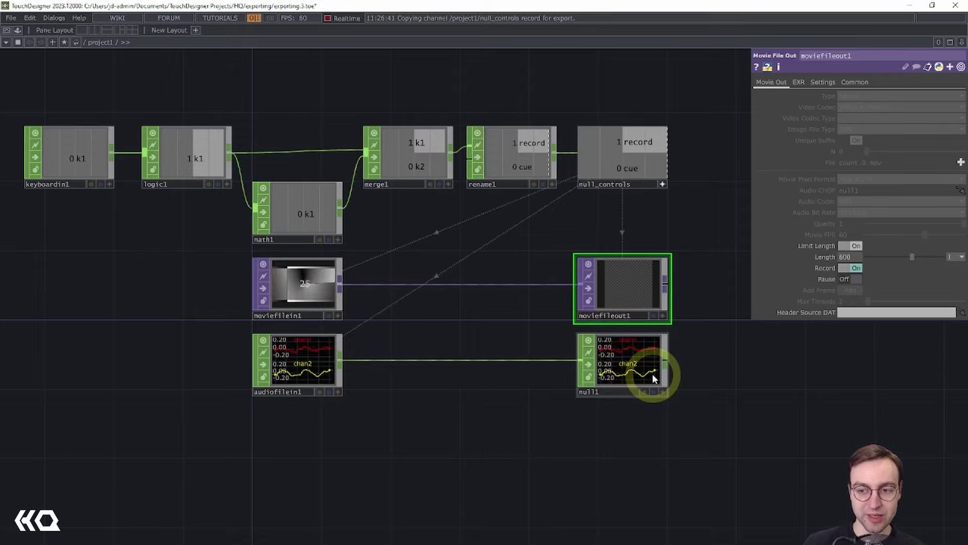
{"action": "key", "text": "1"}
Step: Add a Movie File In TOP below the audio chain and load the recorded count.0.mov into it
{"action": "left_click_drag", "start_coordinate": [531, 389], "coordinate": [535, 325]}
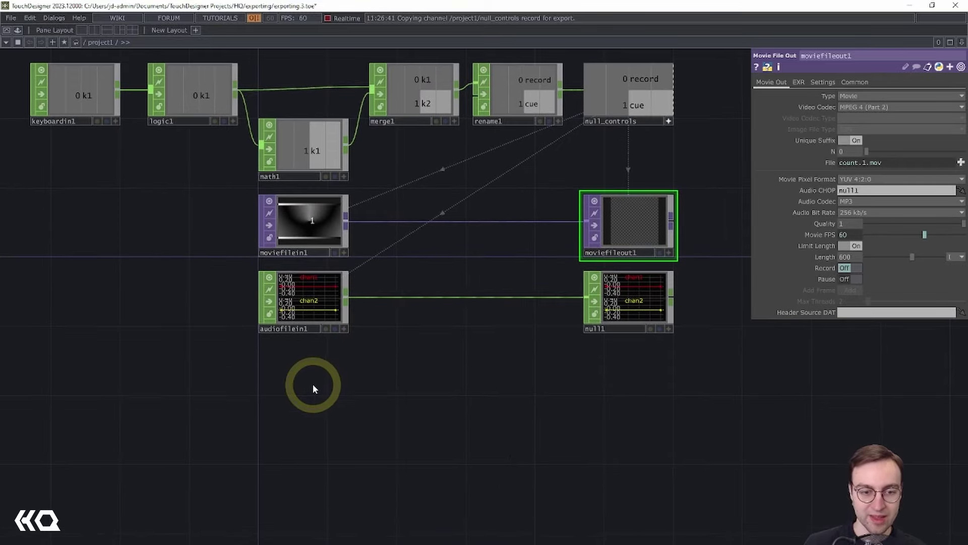
{"action": "key", "text": "Tab"}
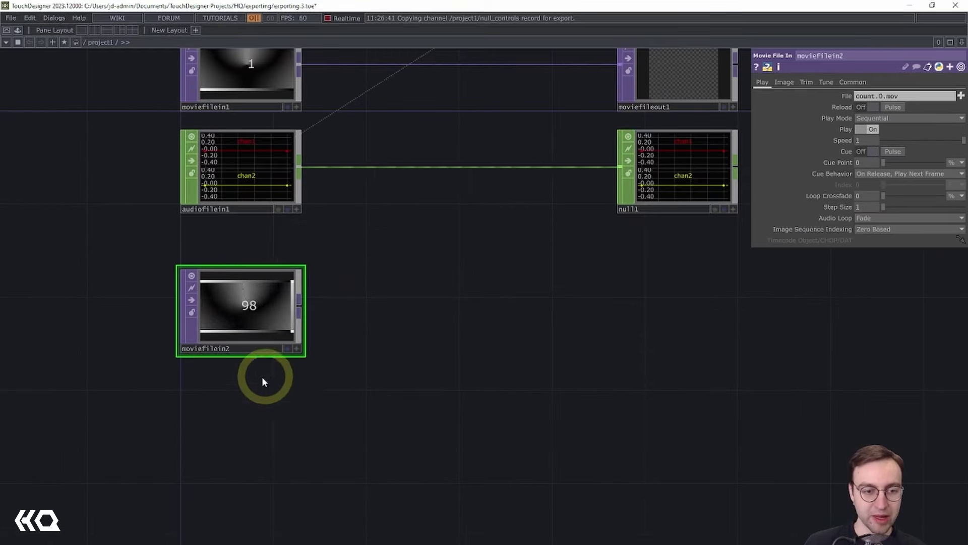
{"action": "left_click_drag", "start_coordinate": [262, 382], "coordinate": [274, 377]}
{"action": "scroll", "coordinate": [273, 379], "scroll_direction": "up", "scroll_amount": 5}
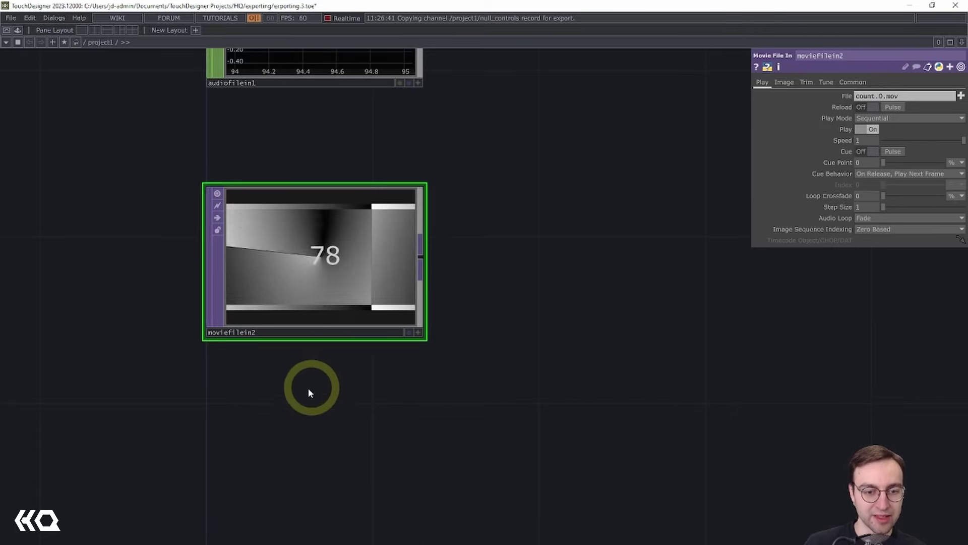
{"action": "scroll", "coordinate": [307, 389], "scroll_direction": "down", "scroll_amount": 2}
Step: Add an Audio Movie CHOP below moviefilein2 and reference moviefilein2 as its Movie File In TOP
{"action": "key", "text": "Tab"}
{"action": "left_click", "coordinate": [167, 268]}
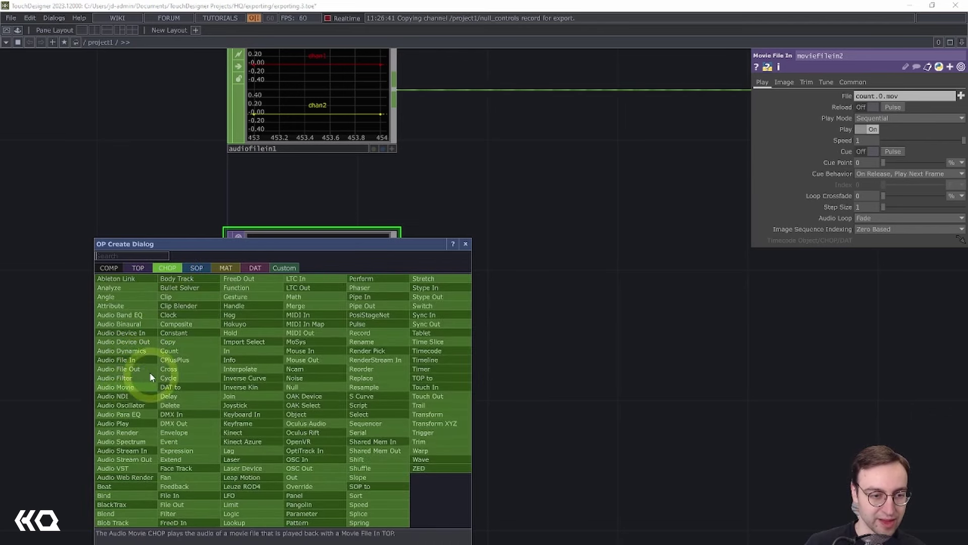
{"action": "left_click", "coordinate": [130, 391]}
{"action": "left_click", "coordinate": [289, 434]}
{"action": "left_click_drag", "start_coordinate": [289, 434], "coordinate": [324, 420]}
{"action": "left_click_drag", "start_coordinate": [323, 306], "coordinate": [321, 396]}
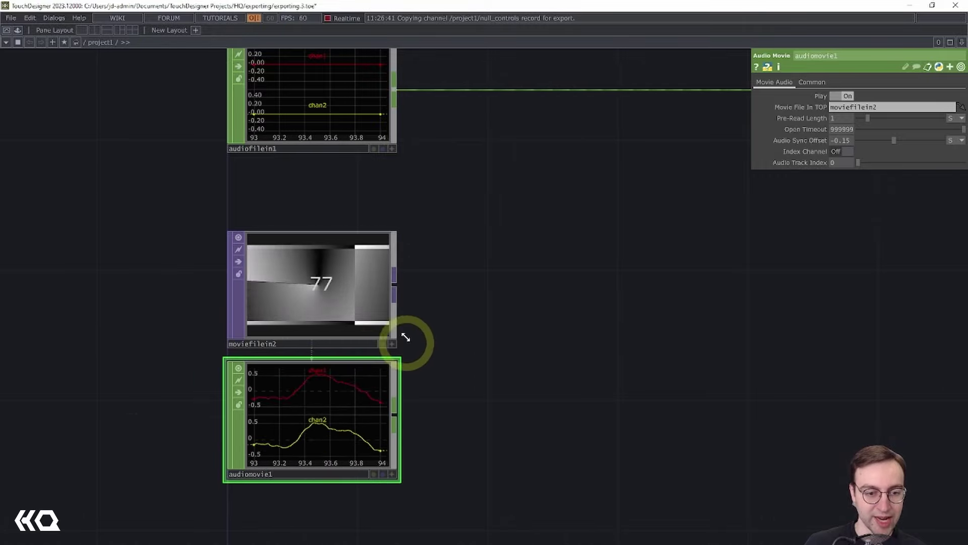
{"action": "middle_click_drag", "start_coordinate": [416, 331], "coordinate": [429, 298]}
{"action": "left_click_drag", "start_coordinate": [430, 293], "coordinate": [406, 259]}
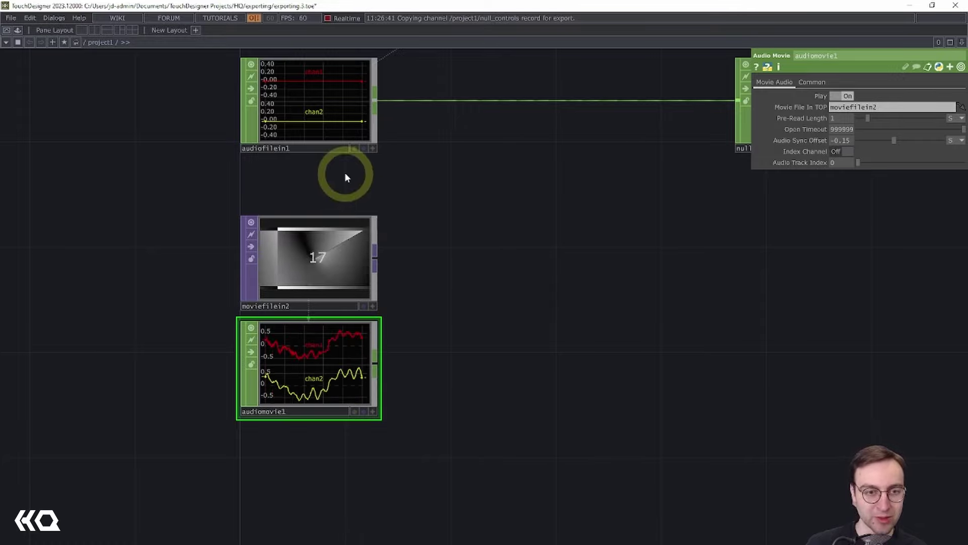
{"action": "middle_click_drag", "start_coordinate": [411, 274], "coordinate": [459, 247]}
{"action": "left_click_drag", "start_coordinate": [459, 248], "coordinate": [491, 250]}
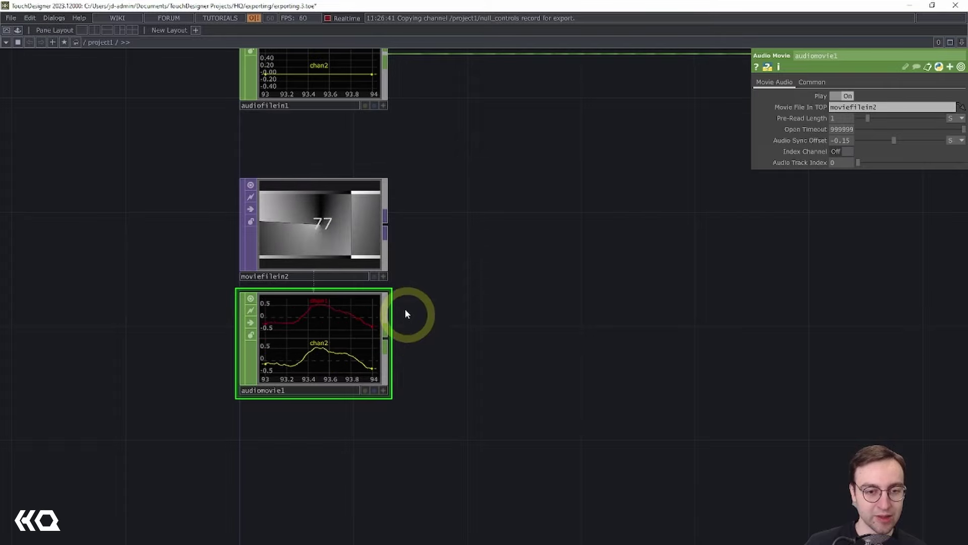
{"action": "scroll", "coordinate": [435, 289], "scroll_direction": "down", "scroll_amount": 1}
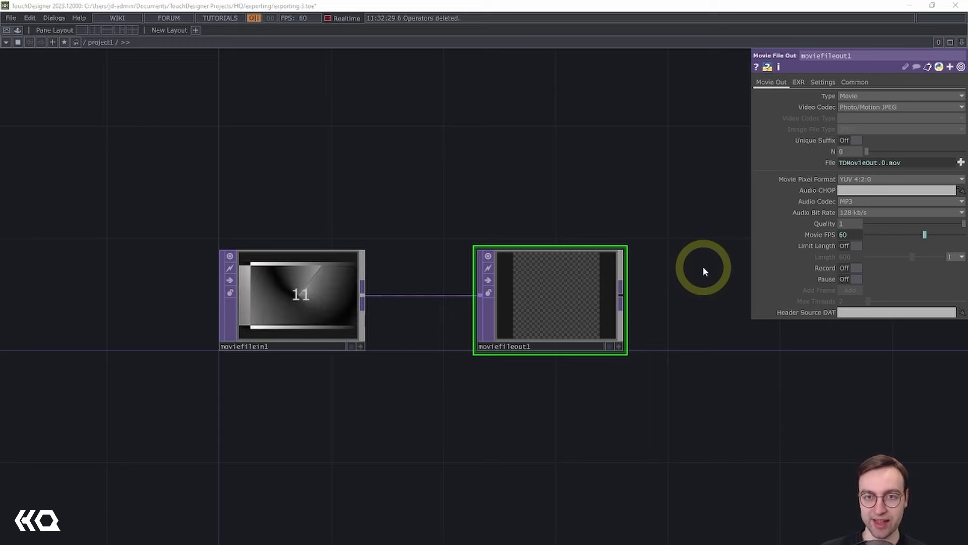
Step: Set the Movie File Out's type to Image Sequence and change its file name prefix to 'count'
{"action": "left_click", "coordinate": [852, 97]}
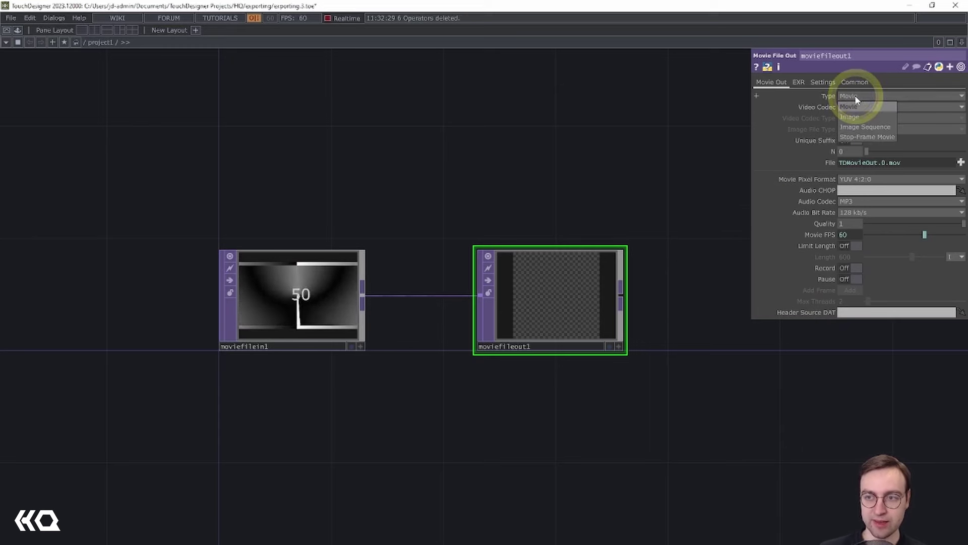
{"action": "left_click", "coordinate": [863, 127]}
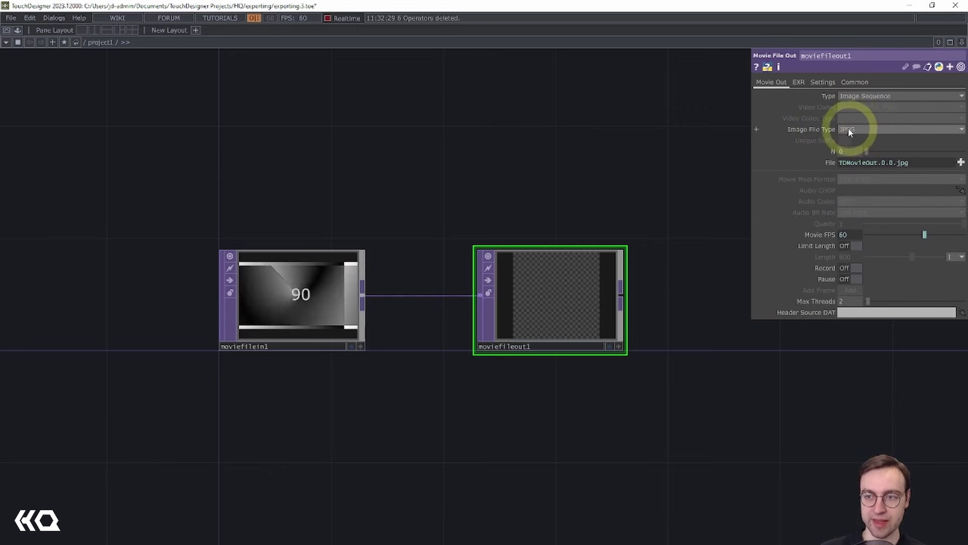
{"action": "left_click", "coordinate": [831, 163]}
{"action": "double_click", "coordinate": [851, 173]}
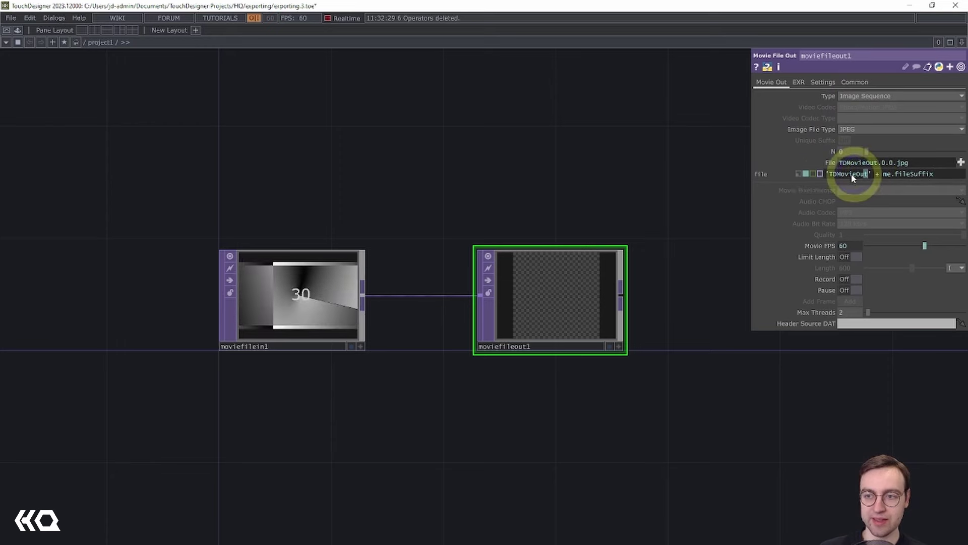
{"action": "type", "text": "count"}
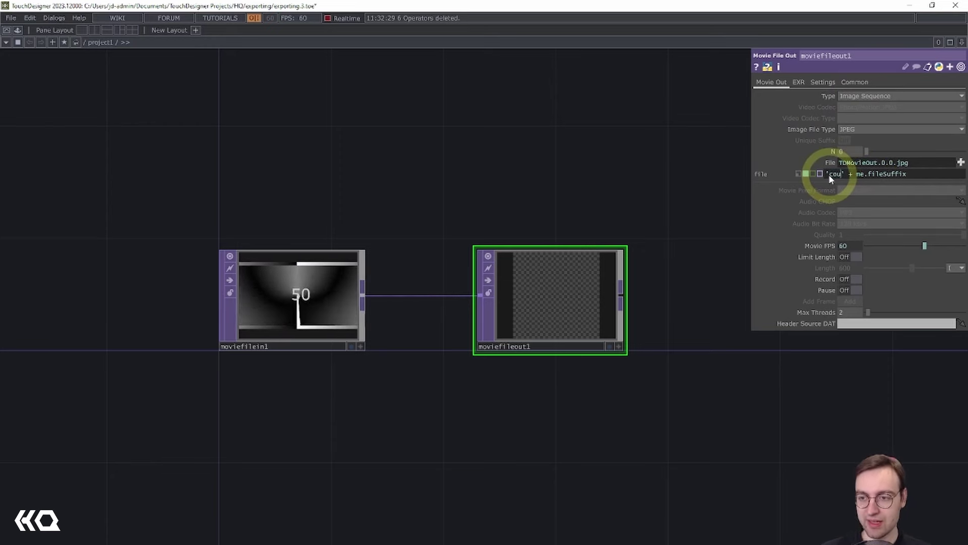
{"action": "left_click", "coordinate": [689, 188]}
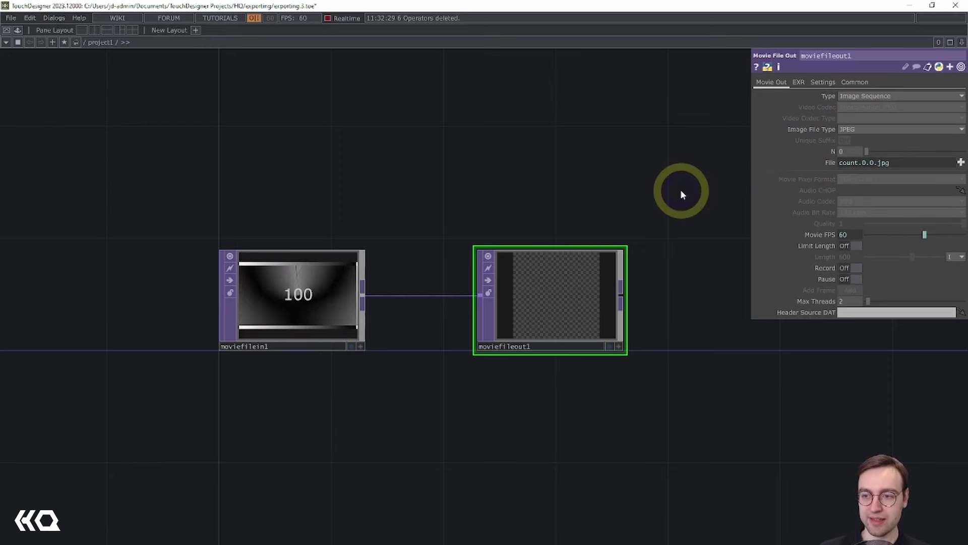
Step: Enable Limit Length on the Movie File Out and set the Length to 15
{"action": "left_click", "coordinate": [856, 246]}
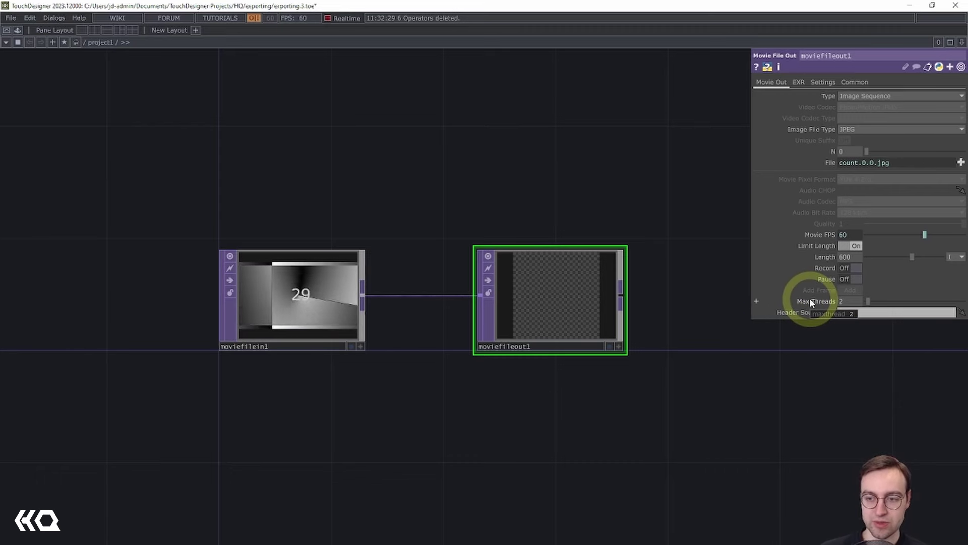
{"action": "mouse_move", "coordinate": [813, 302]}
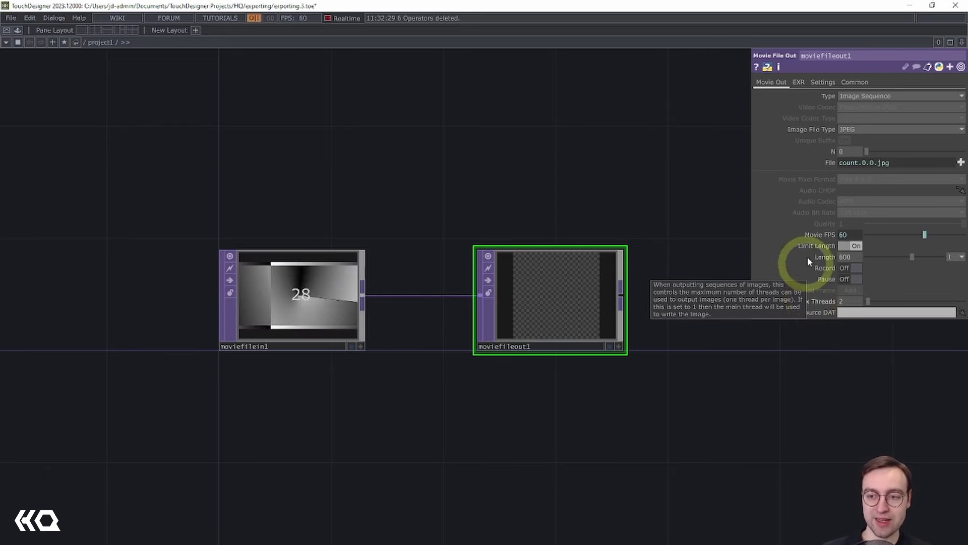
{"action": "left_click_drag", "start_coordinate": [705, 288], "coordinate": [677, 289]}
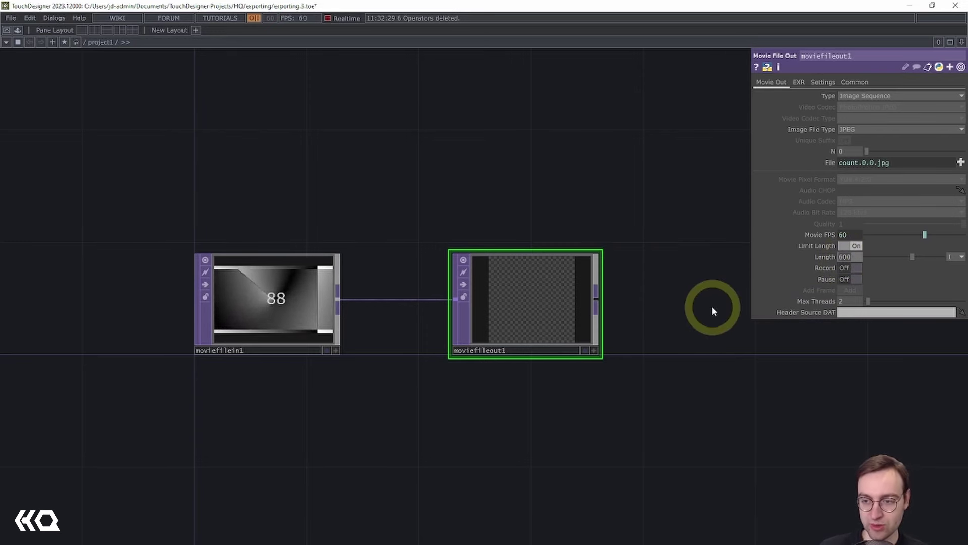
{"action": "type", "text": "15"}
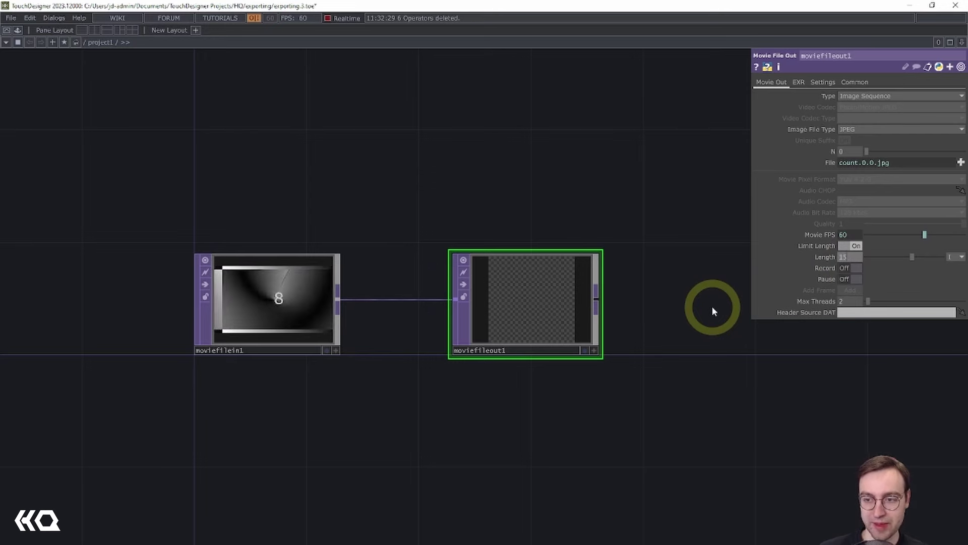
{"action": "key", "text": "Return"}
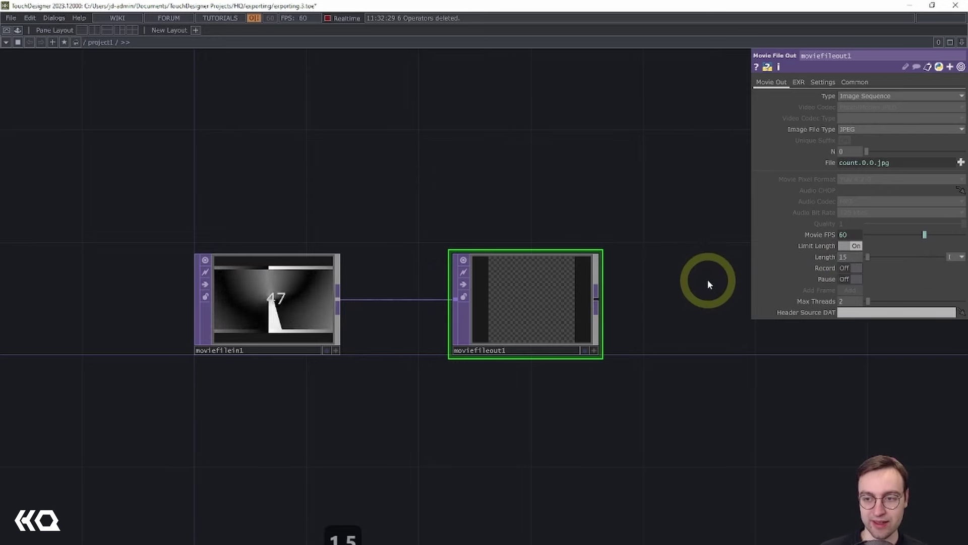
Step: Record the JPEG image sequence, check the exported count frames in the exporting folder, and close the folder
{"action": "left_click", "coordinate": [846, 268]}
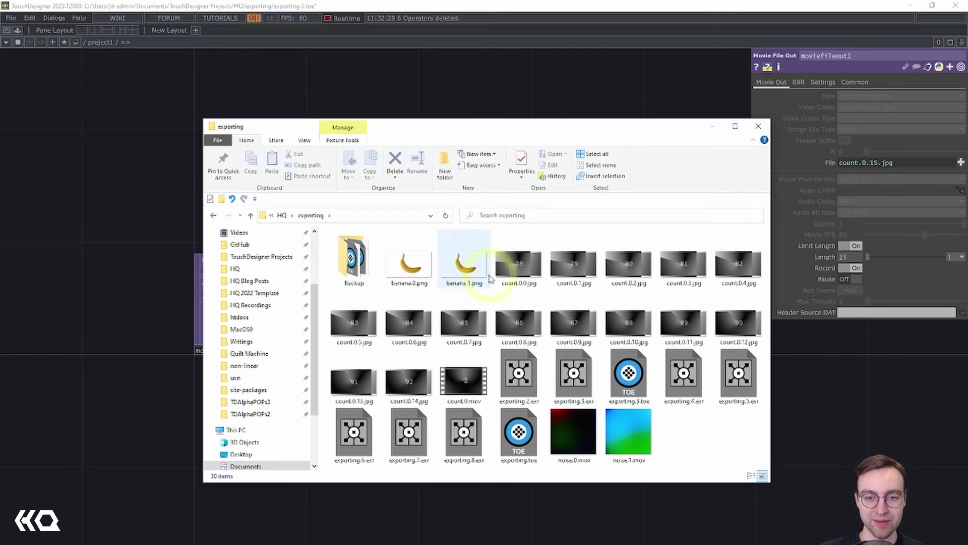
{"action": "left_click", "coordinate": [535, 288]}
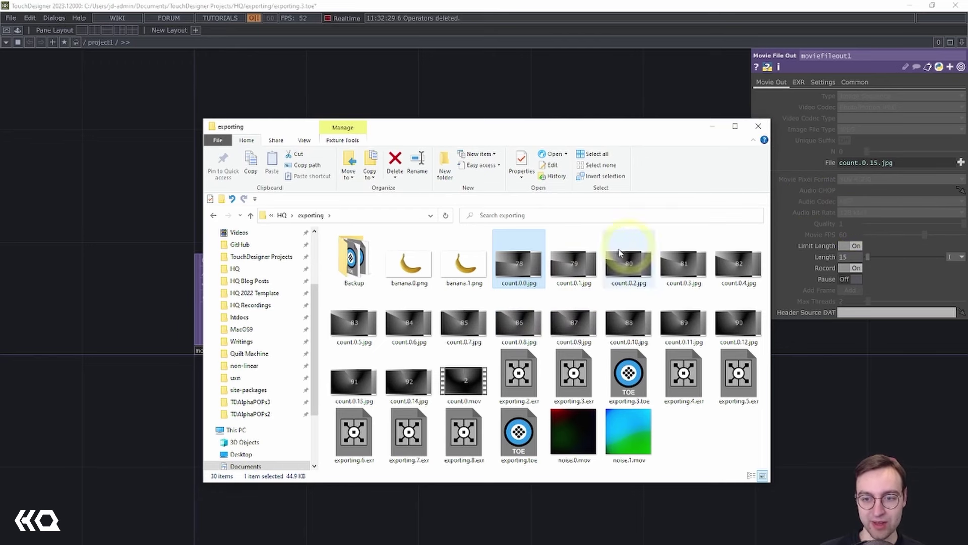
{"action": "left_click", "coordinate": [759, 127]}
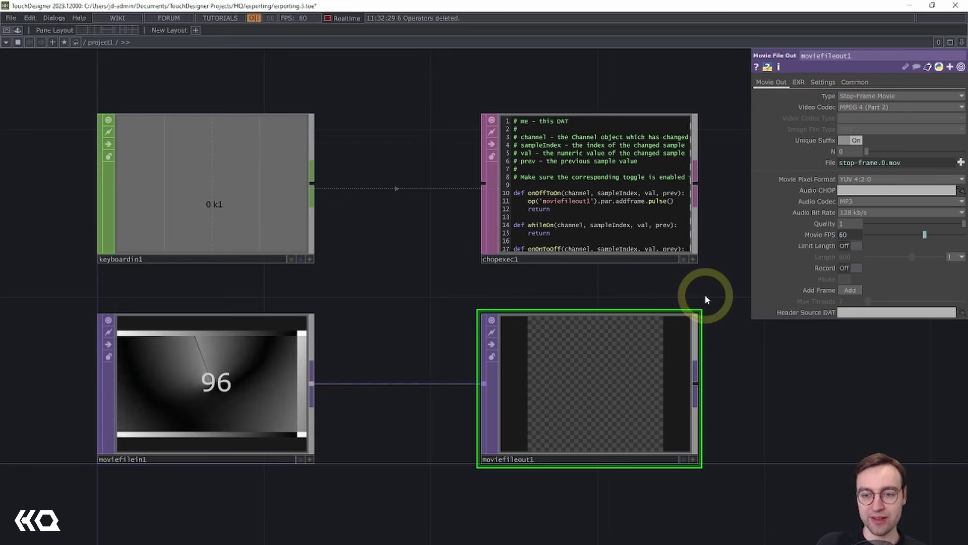
Step: Examine the stop-frame network, focusing on chopexec1's onOffToOn callback that pulses Add Frame and on its Off to On trigger setting
{"action": "left_click_drag", "start_coordinate": [704, 295], "coordinate": [691, 290]}
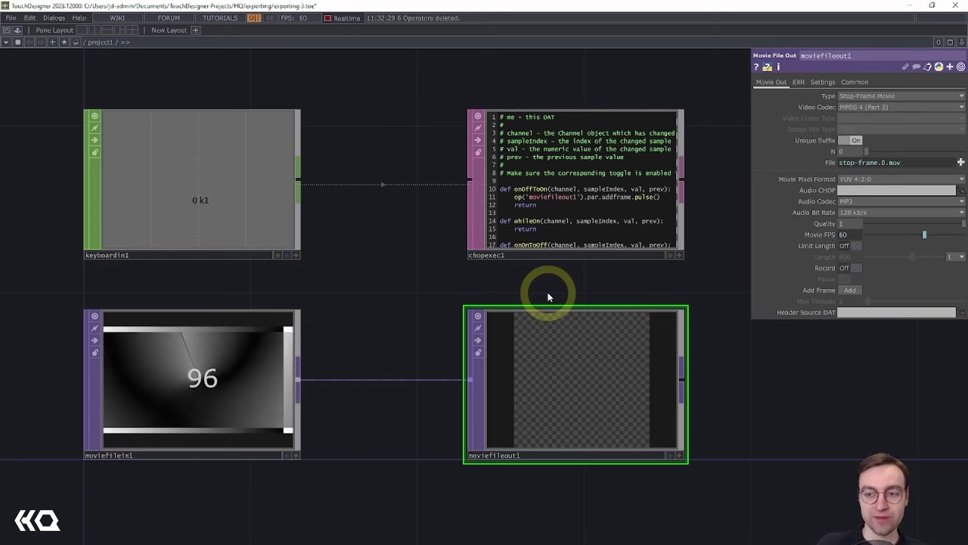
{"action": "left_click", "coordinate": [850, 290]}
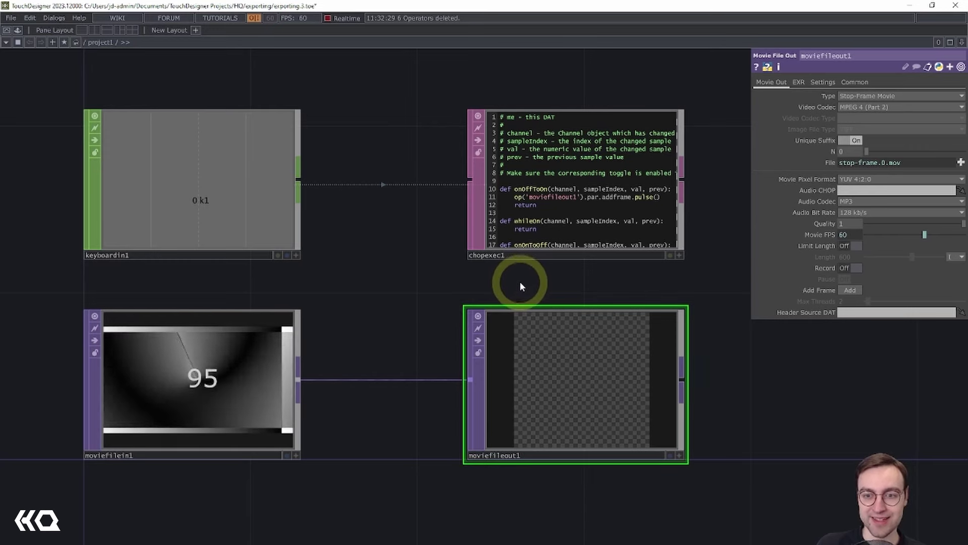
{"action": "left_click_drag", "start_coordinate": [522, 283], "coordinate": [537, 283]}
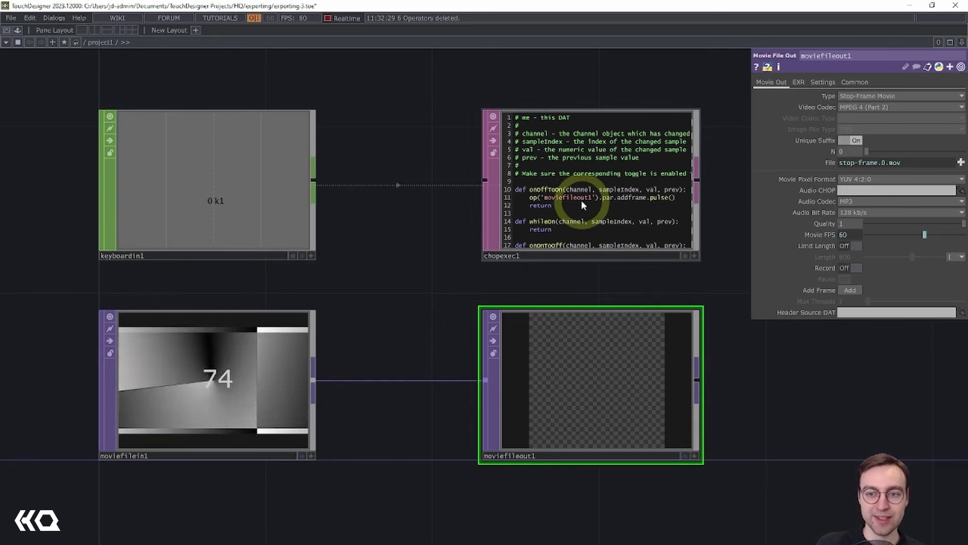
{"action": "scroll", "coordinate": [454, 202], "scroll_direction": "up", "scroll_amount": 3}
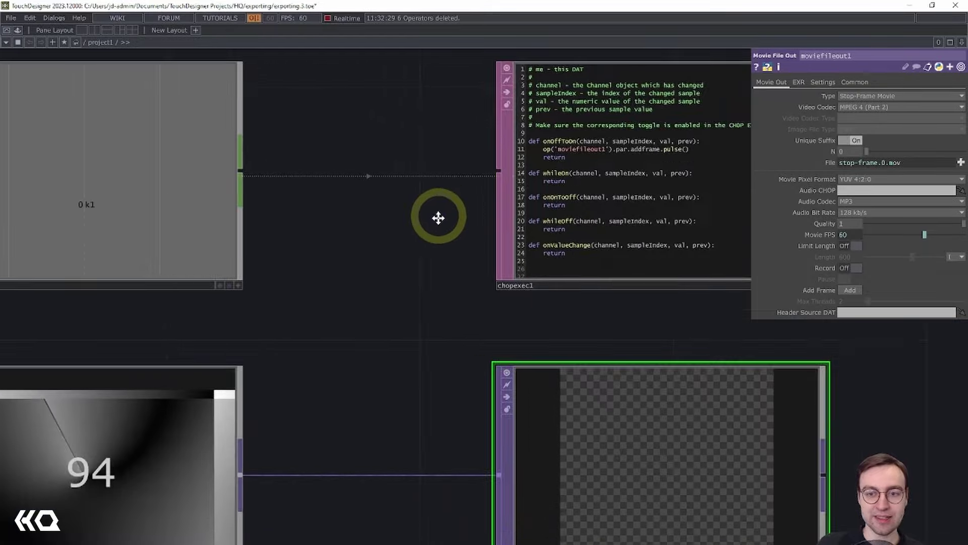
{"action": "left_click_drag", "start_coordinate": [439, 218], "coordinate": [368, 256]}
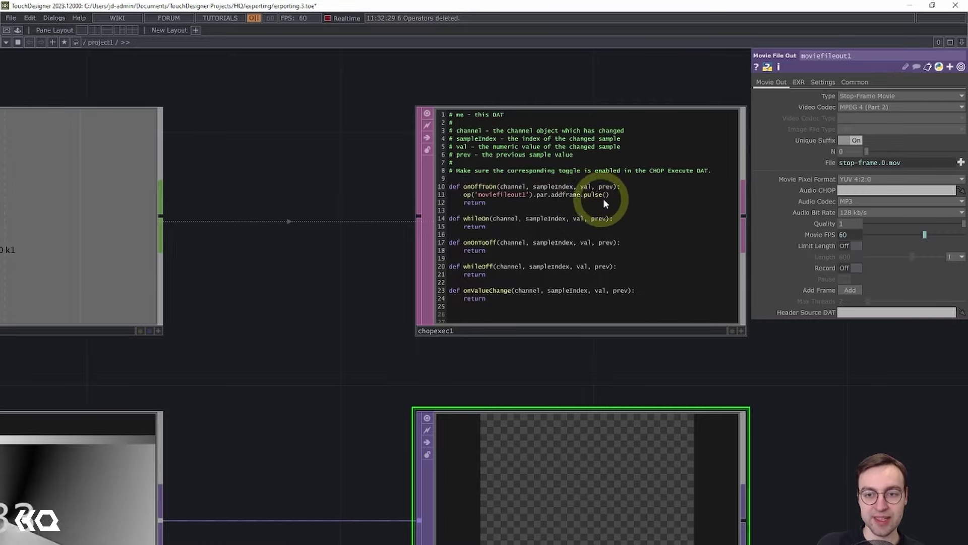
{"action": "scroll", "coordinate": [384, 295], "scroll_direction": "down", "scroll_amount": 2}
{"action": "left_click_drag", "start_coordinate": [382, 302], "coordinate": [449, 255]}
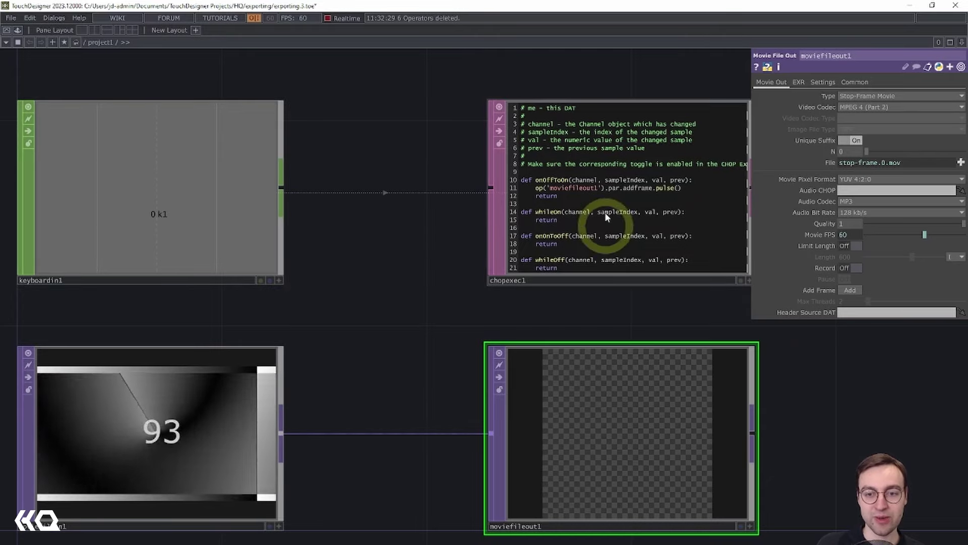
{"action": "left_click_drag", "start_coordinate": [580, 292], "coordinate": [564, 287]}
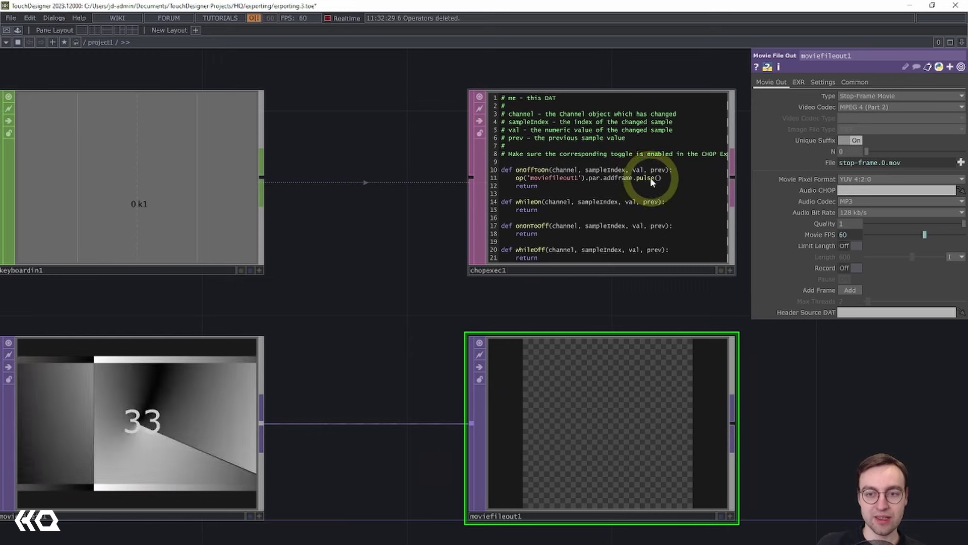
{"action": "left_click", "coordinate": [543, 232]}
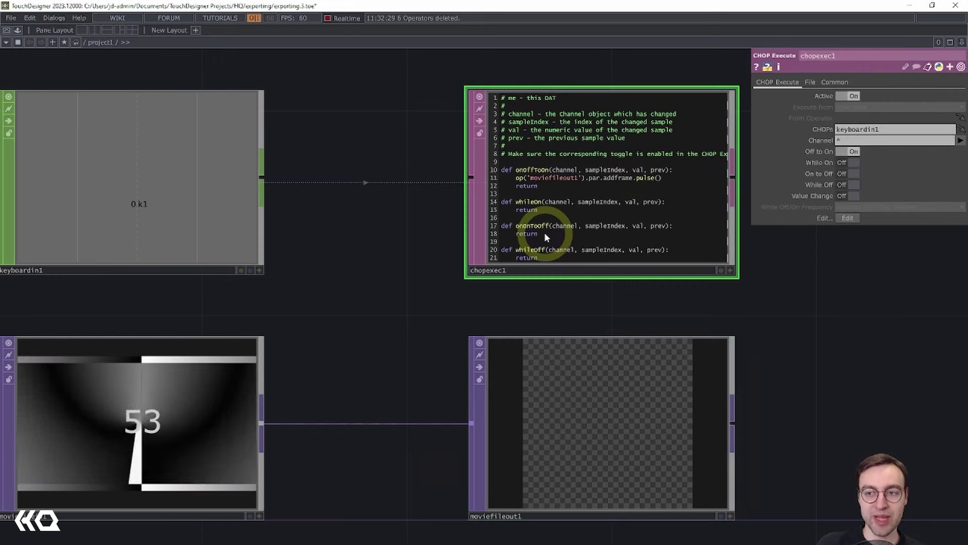
{"action": "left_click", "coordinate": [853, 152]}
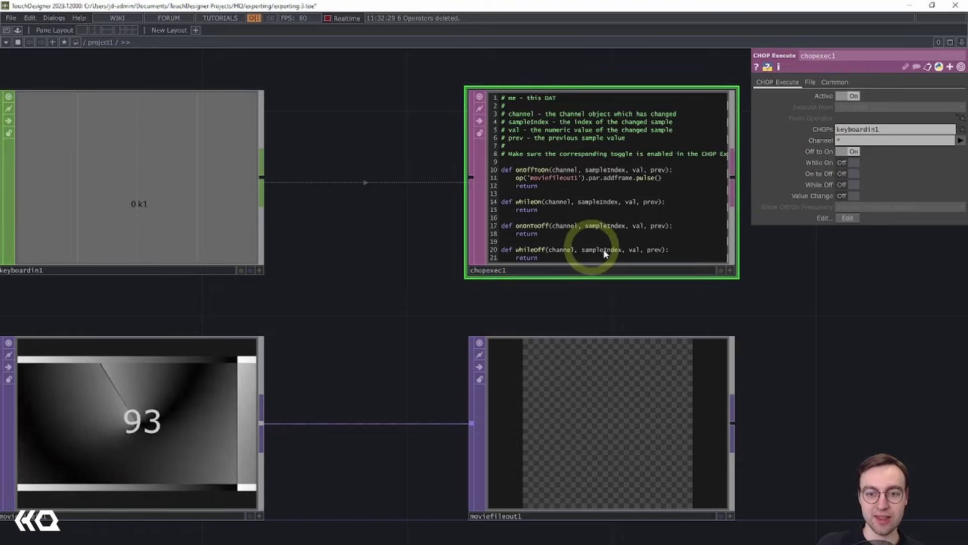
{"action": "scroll", "coordinate": [606, 297], "scroll_direction": "down", "scroll_amount": 2}
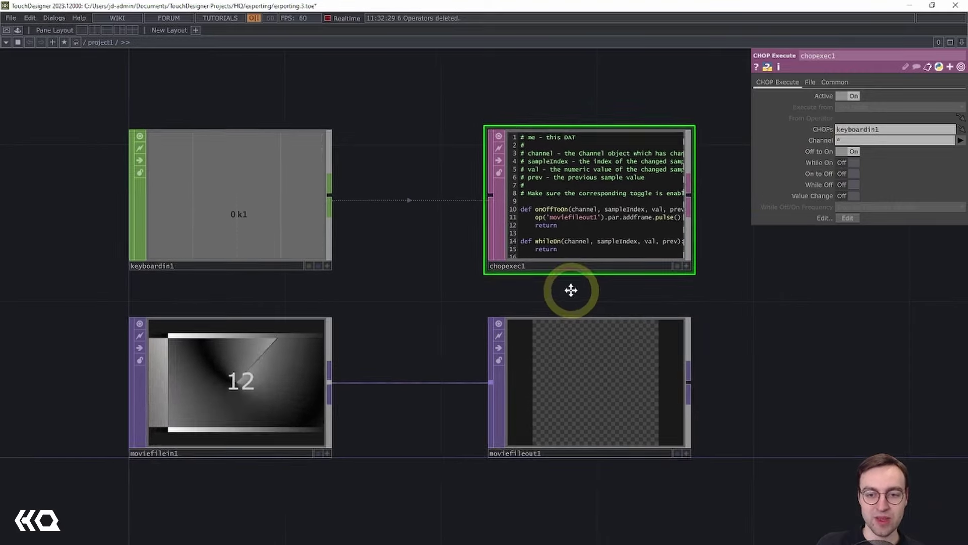
Step: Turn on Record for moviefileout1, enable Limit Length, and set the Length to 100
{"action": "left_click", "coordinate": [584, 351]}
{"action": "left_click_drag", "start_coordinate": [711, 331], "coordinate": [696, 324]}
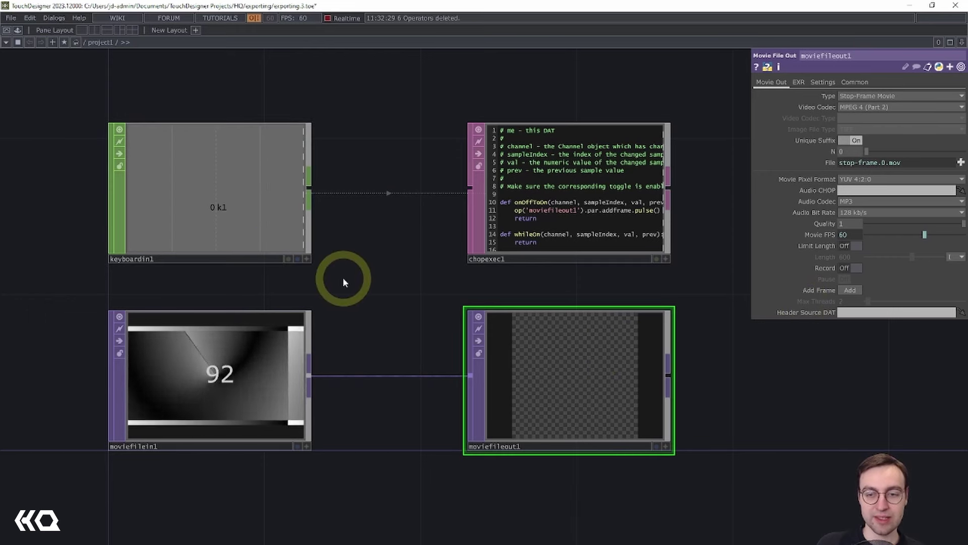
{"action": "left_click", "coordinate": [852, 267]}
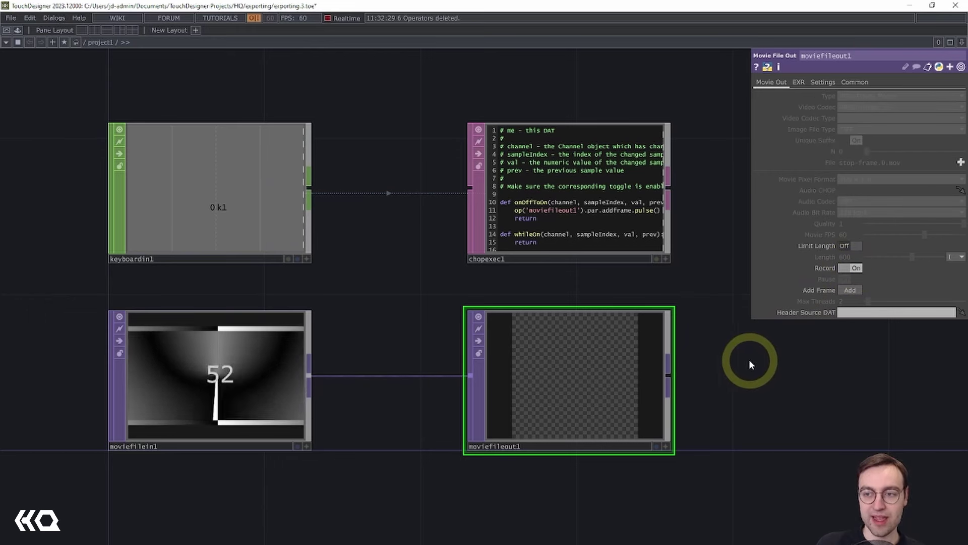
{"action": "left_click", "coordinate": [854, 245]}
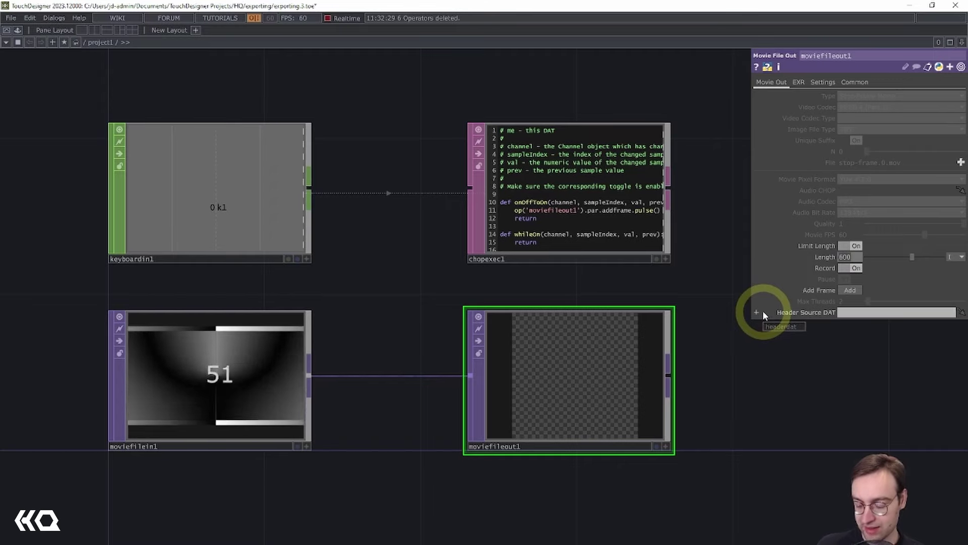
{"action": "type", "text": "100"}
{"action": "key", "text": "Return"}
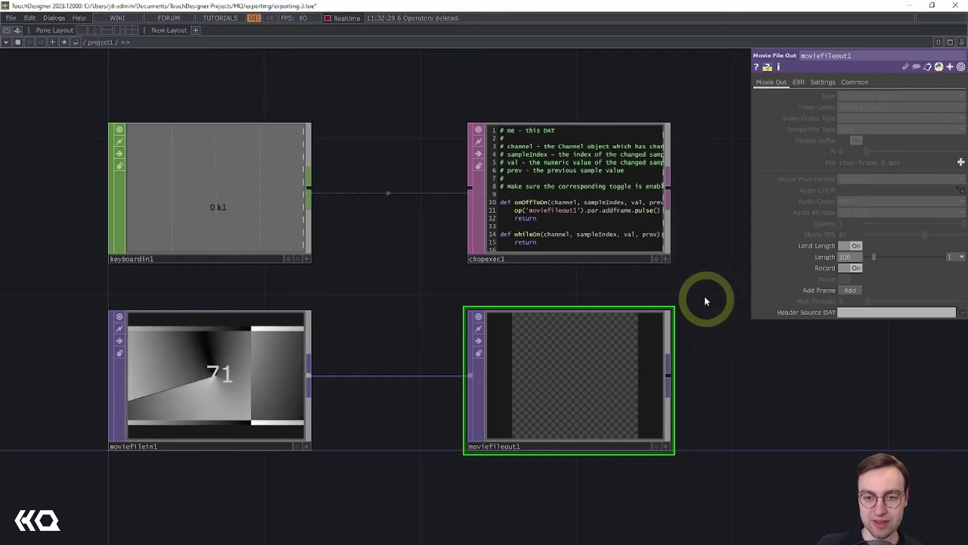
{"action": "mouse_move", "coordinate": [681, 281]}
{"action": "left_mouse_down"}
{"action": "mouse_move", "coordinate": [656, 277]}
{"action": "mouse_move", "coordinate": [676, 277]}
{"action": "mouse_move", "coordinate": [668, 275]}
{"action": "left_mouse_up"}
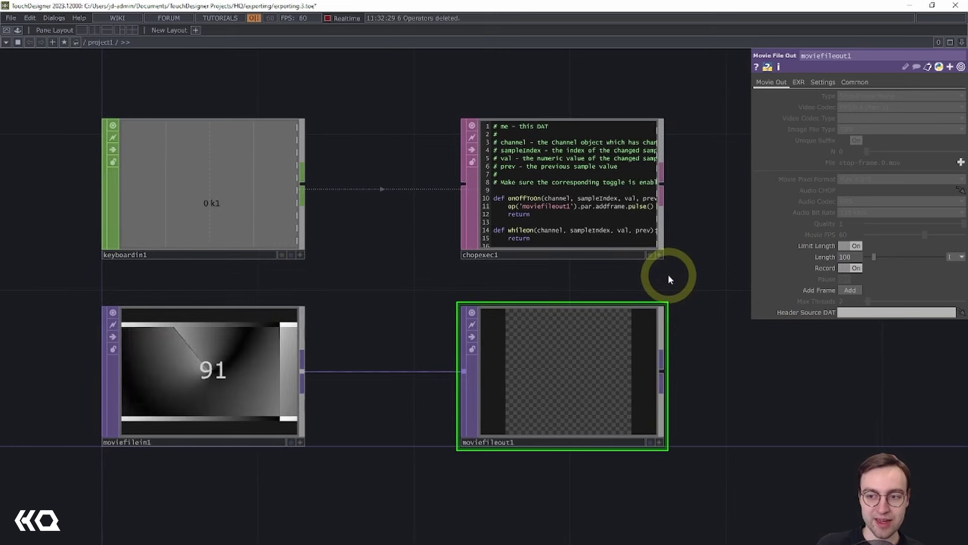
Step: Add individual frames to the stop-frame movie by repeatedly triggering keyboardin1's k1 channel, and stop the recording
{"action": "key", "text": "1"}
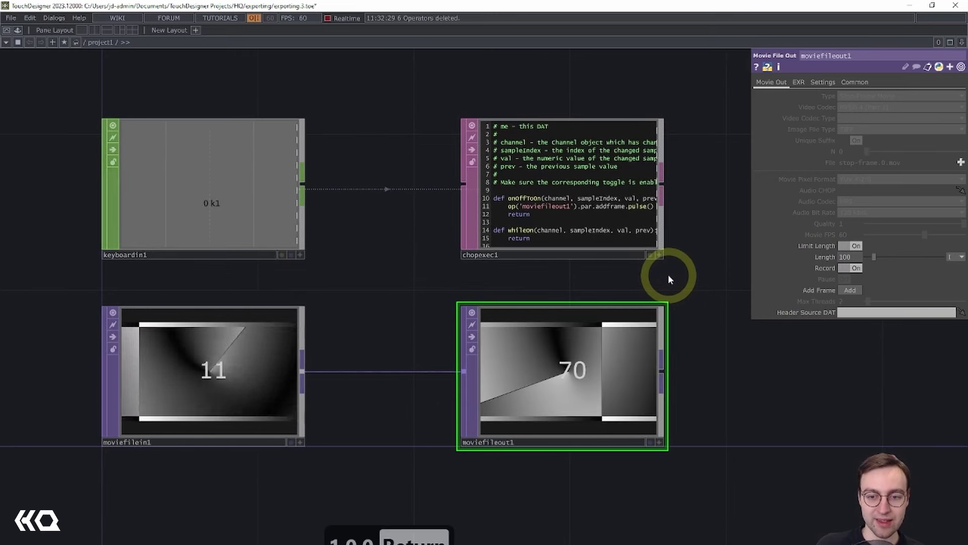
{"action": "key", "text": "1"}
{"action": "key", "text": "1"}
{"action": "key", "text": "1"}
{"action": "key", "text": "1"}
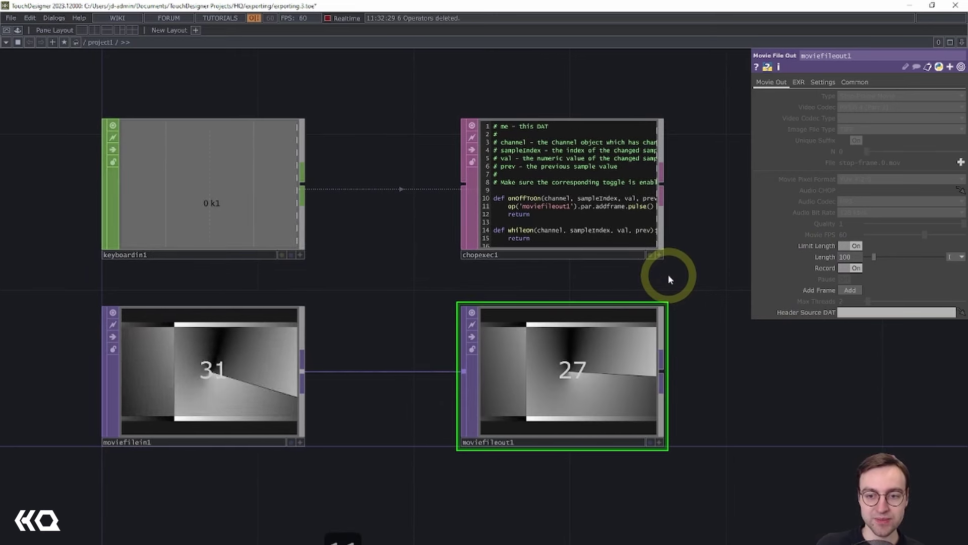
{"action": "key", "text": "1"}
{"action": "key", "text": "1"}
{"action": "key", "text": "1"}
{"action": "key", "text": "1"}
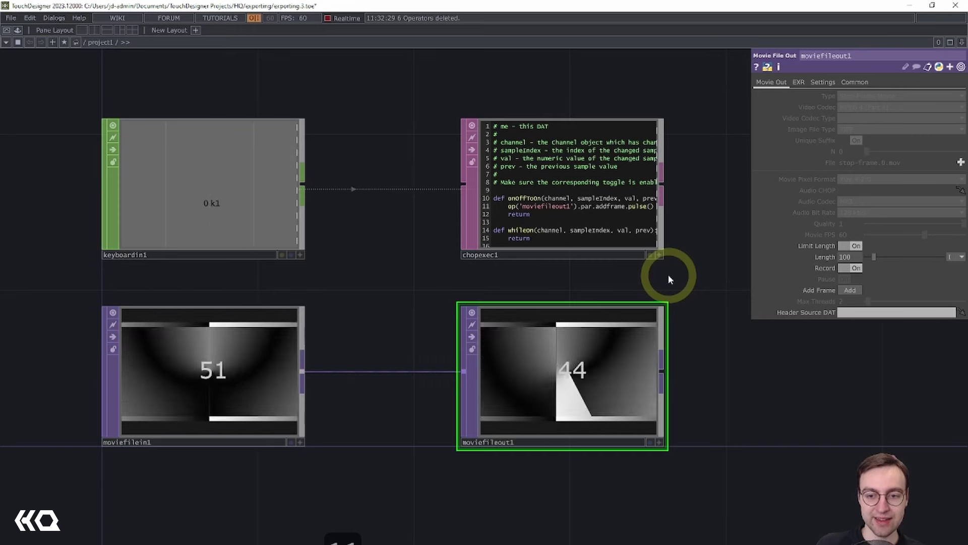
{"action": "key", "text": "1"}
{"action": "key", "text": "1"}
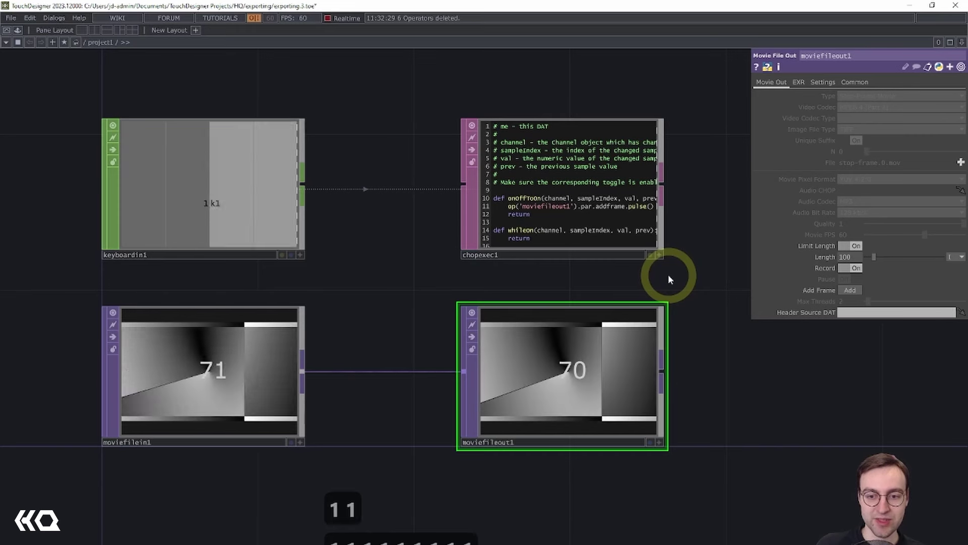
{"action": "key", "text": "1"}
{"action": "key", "text": "1"}
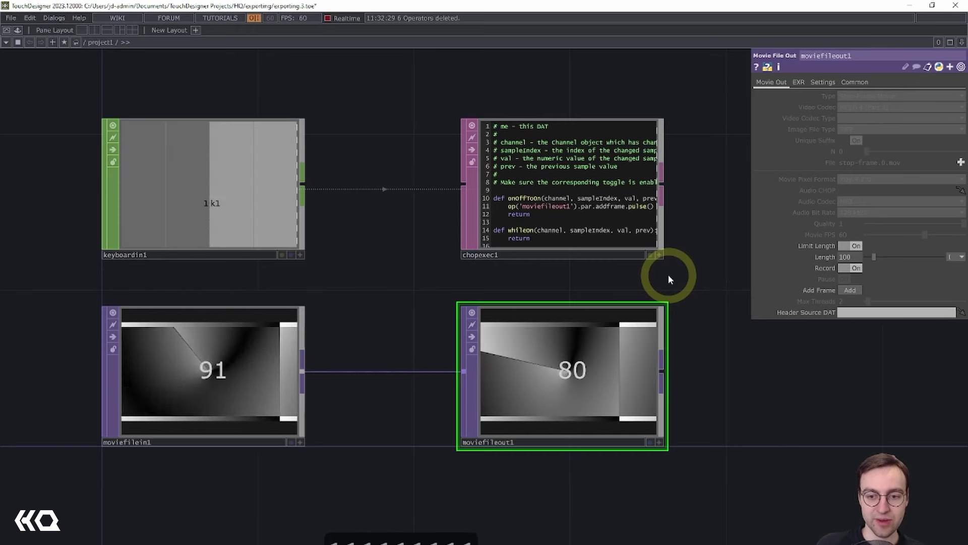
{"action": "key", "text": "1"}
{"action": "key", "text": "1"}
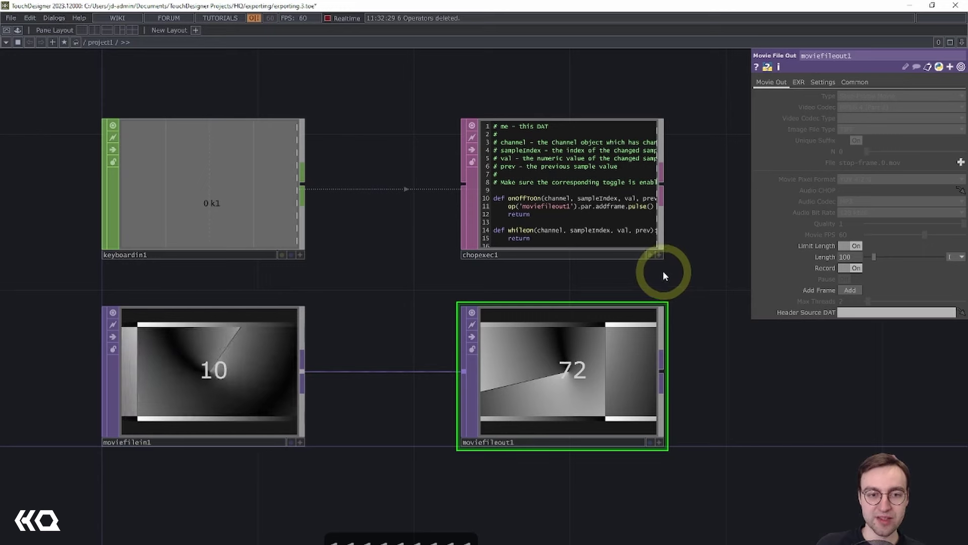
{"action": "key", "text": "1"}
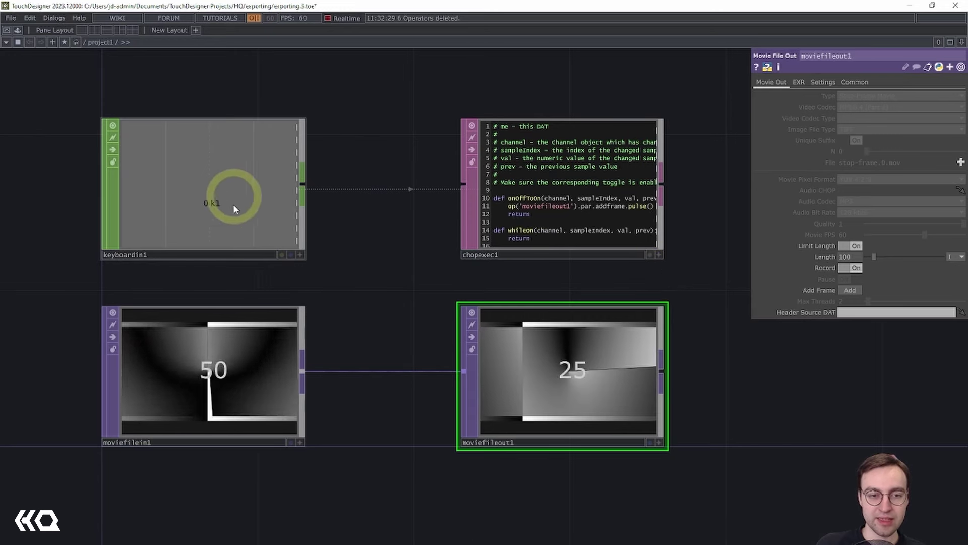
{"action": "key", "text": "1"}
{"action": "key", "text": "1"}
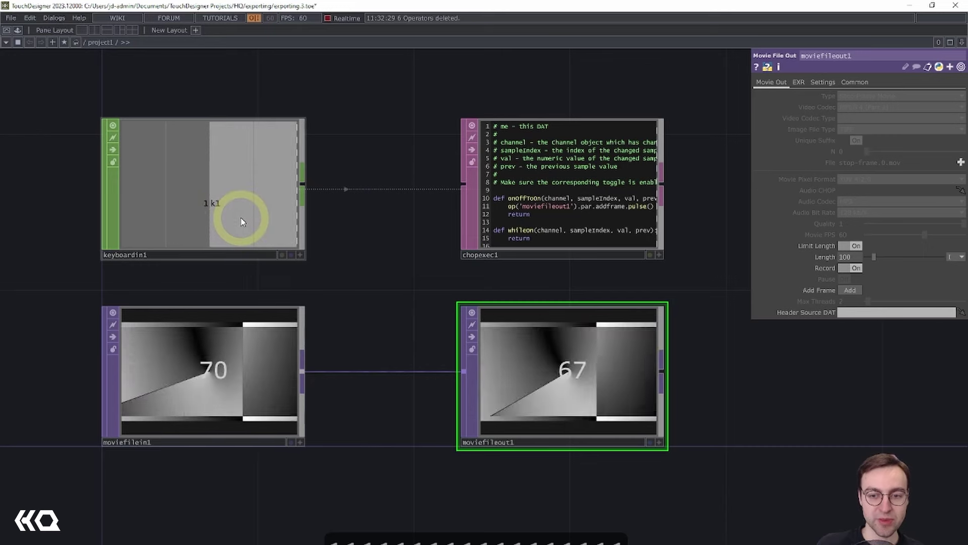
{"action": "key", "text": "1"}
{"action": "key", "text": "1"}
{"action": "key", "text": "1"}
{"action": "key", "text": "1"}
{"action": "key", "text": "1"}
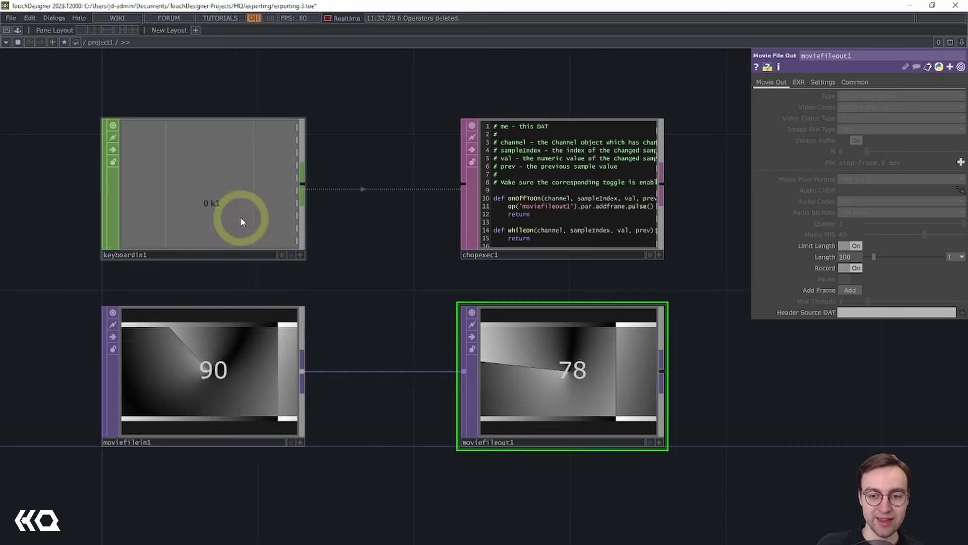
{"action": "key", "text": "1"}
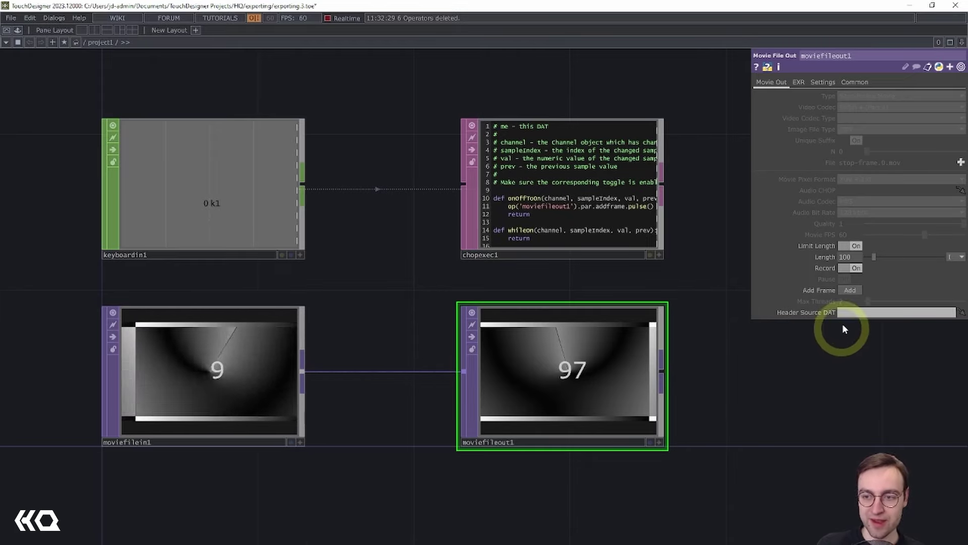
{"action": "left_click", "coordinate": [847, 271]}
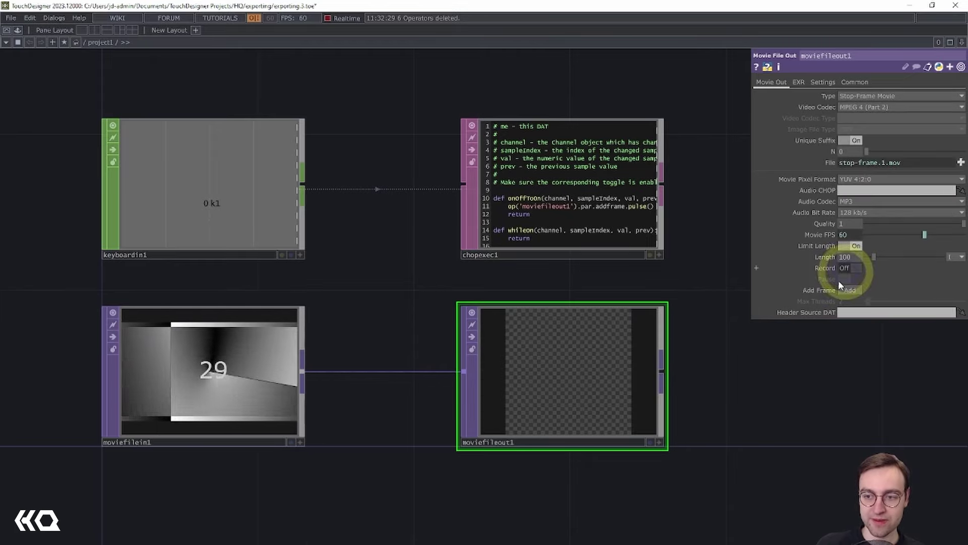
Step: Add a new Movie File In TOP to the network below moviefilein1
{"action": "scroll", "coordinate": [733, 423], "scroll_direction": "down", "scroll_amount": 3}
{"action": "left_click_drag", "start_coordinate": [716, 383], "coordinate": [663, 269]}
{"action": "key", "text": "Tab"}
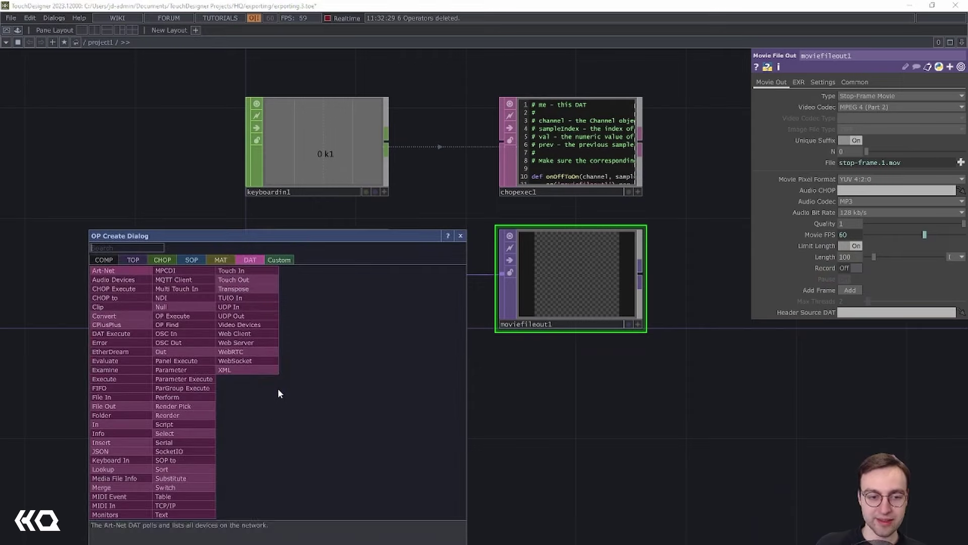
{"action": "key", "text": "shift+Tab"}
{"action": "key", "text": "shift+Tab"}
{"action": "key", "text": "shift+Tab"}
{"action": "key", "text": "shift+Tab"}
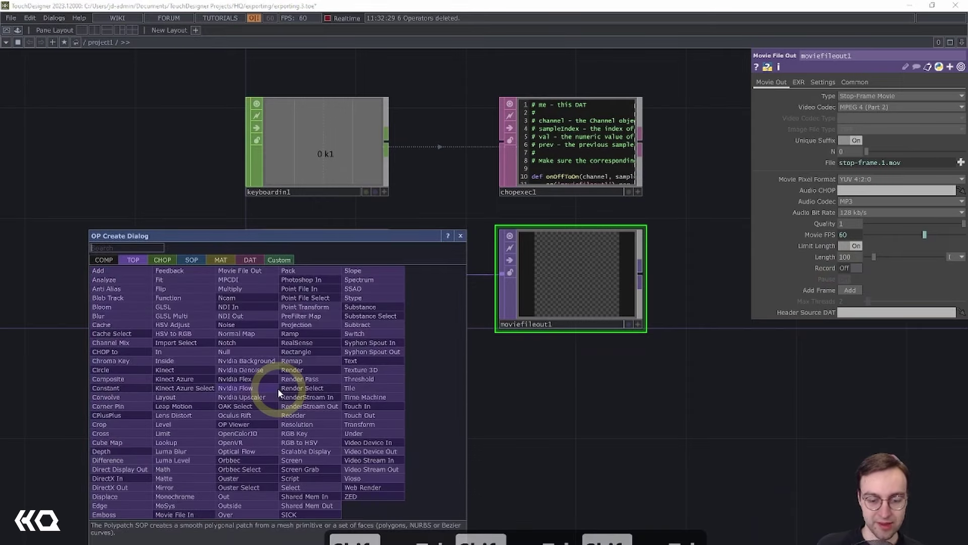
{"action": "type", "text": "mov"}
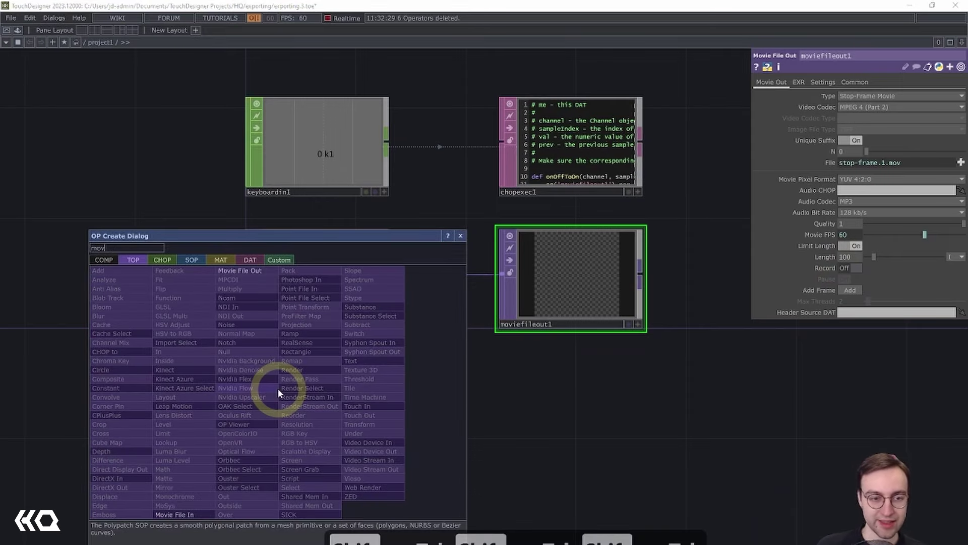
{"action": "left_click", "coordinate": [171, 514]}
{"action": "left_click", "coordinate": [328, 423]}
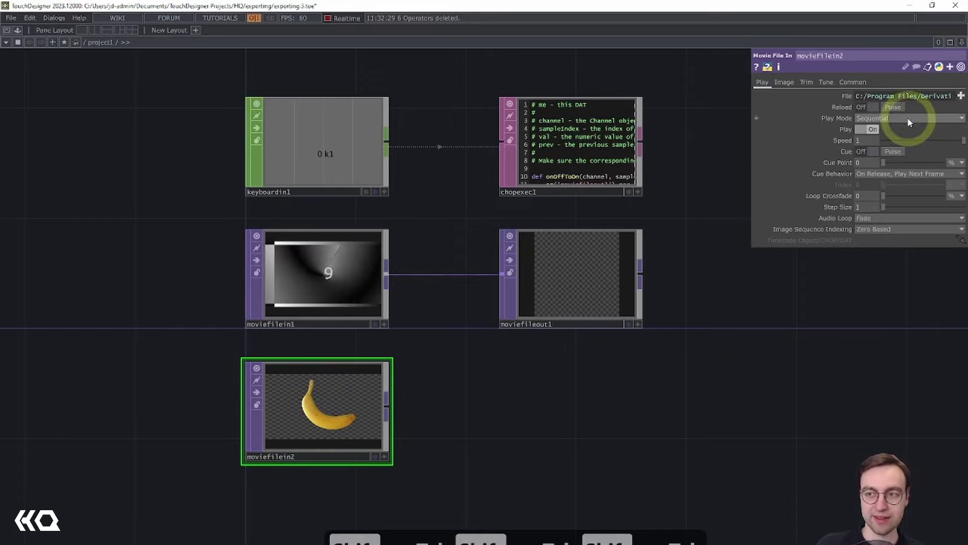
Step: Load stop-frame.0.mov from the exporting folder into moviefilein2
{"action": "left_click", "coordinate": [961, 95]}
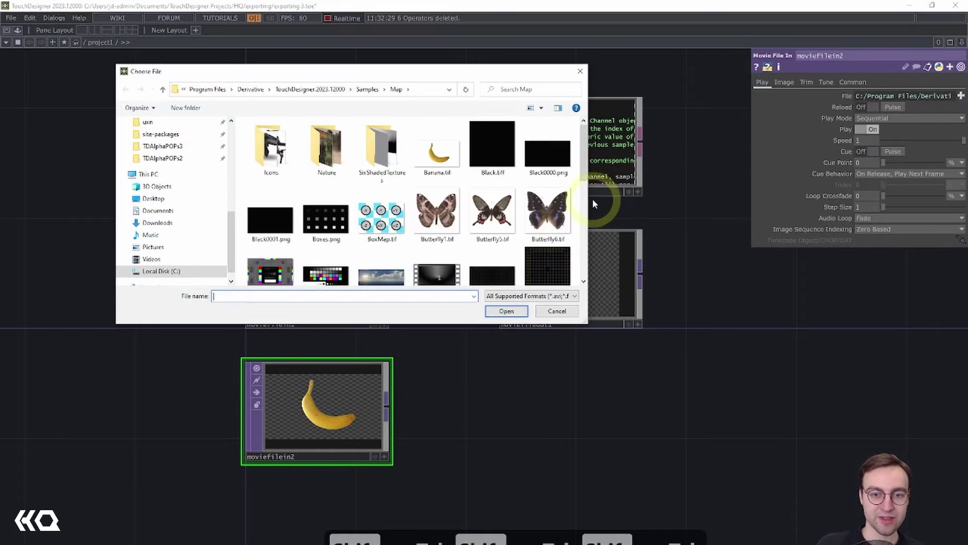
{"action": "scroll", "coordinate": [222, 207], "scroll_direction": "up", "scroll_amount": 1}
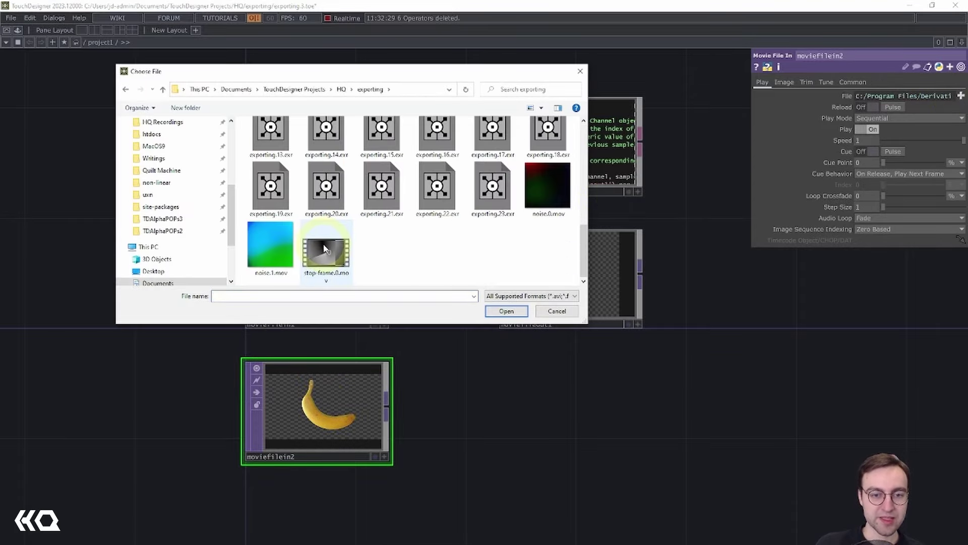
{"action": "double_click", "coordinate": [323, 247]}
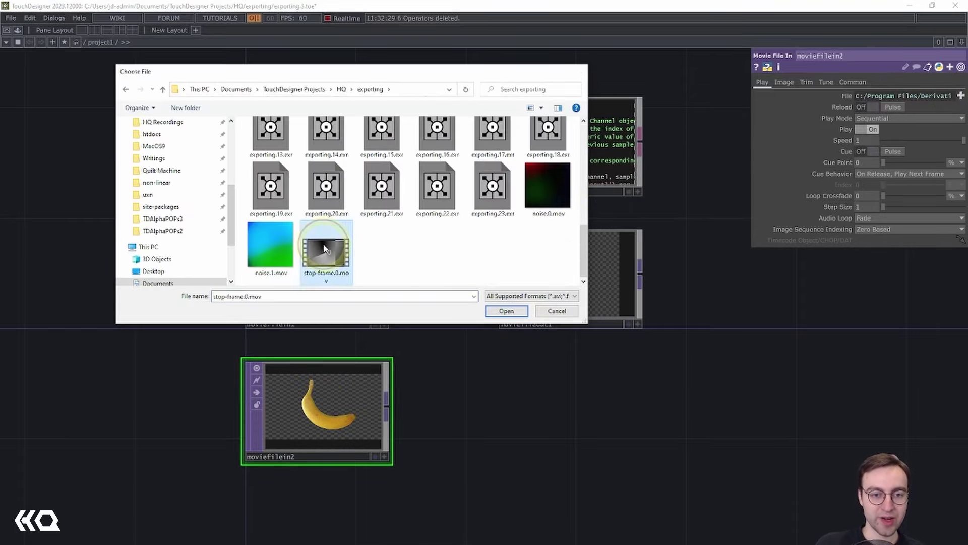
Step: Slow moviefilein2's playback Speed to about 0.075 to inspect the captured frames
{"action": "middle_click_drag", "start_coordinate": [330, 491], "coordinate": [545, 359]}
{"action": "left_click_drag", "start_coordinate": [546, 360], "coordinate": [546, 369]}
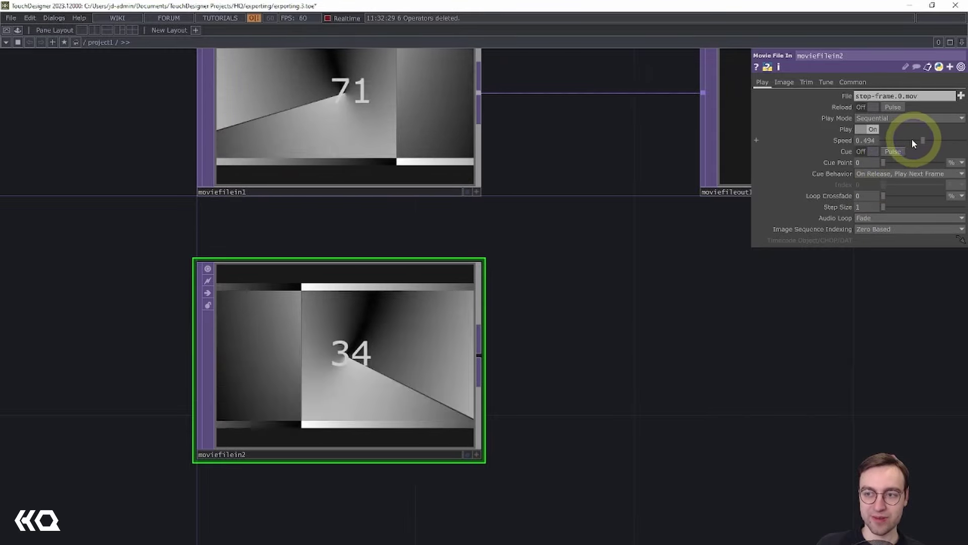
{"action": "left_click_drag", "start_coordinate": [910, 140], "coordinate": [890, 143]}
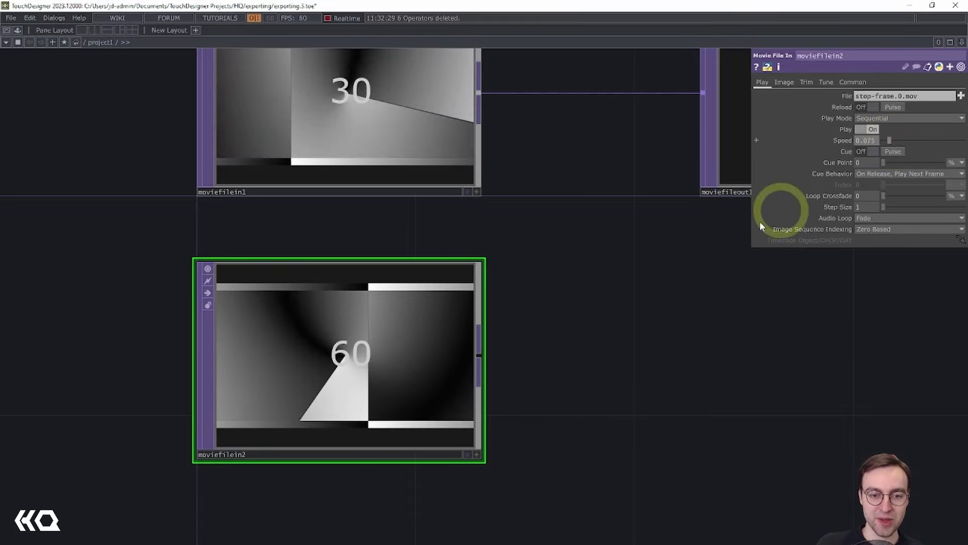
{"action": "scroll", "coordinate": [629, 283], "scroll_direction": "down", "scroll_amount": 3}
{"action": "left_click_drag", "start_coordinate": [605, 303], "coordinate": [475, 368]}
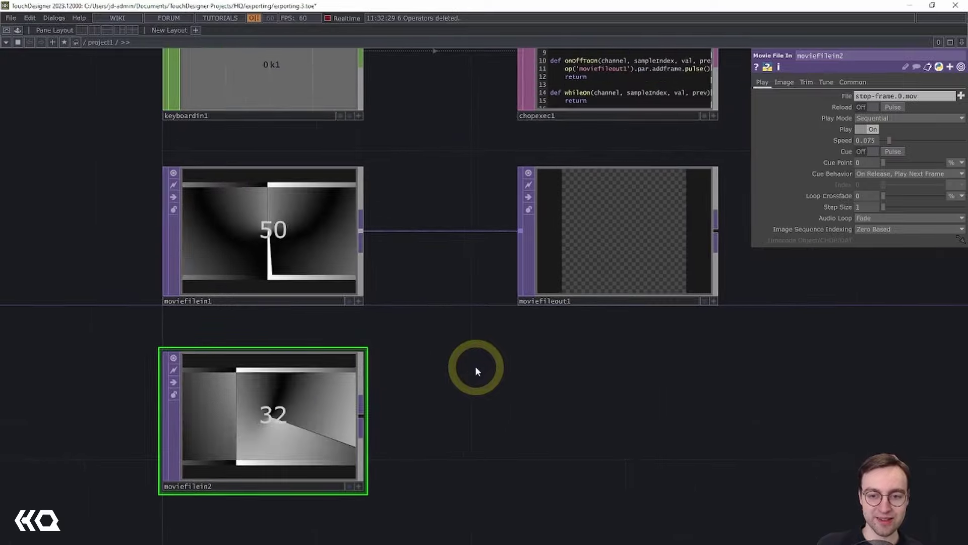
{"action": "scroll", "coordinate": [459, 371], "scroll_direction": "down", "scroll_amount": 1}
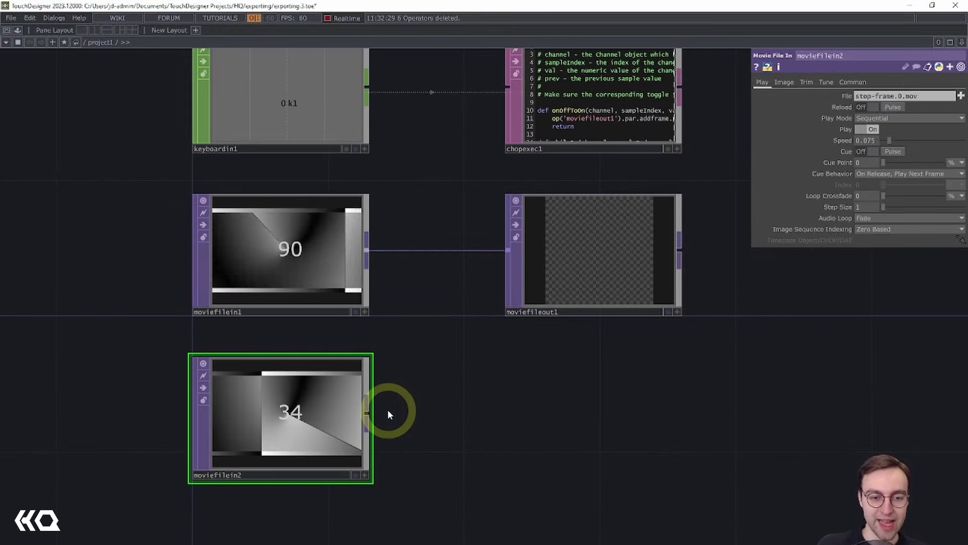
{"action": "left_click_drag", "start_coordinate": [439, 399], "coordinate": [391, 458]}
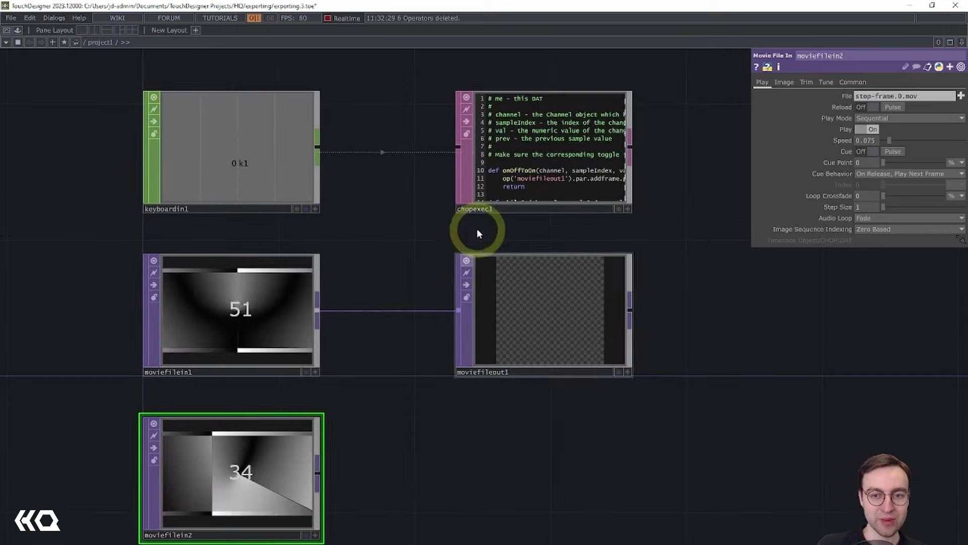
Step: Reset all parameters of the moviefileout1 TOP connected to limit1 to their defaults
{"action": "left_click", "coordinate": [557, 297]}
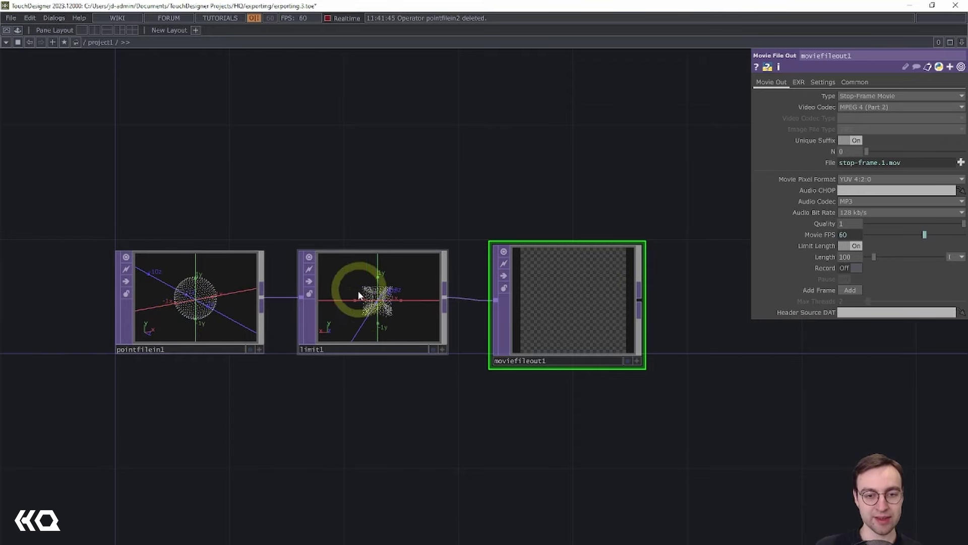
{"action": "scroll", "coordinate": [384, 379], "scroll_direction": "up", "scroll_amount": 3}
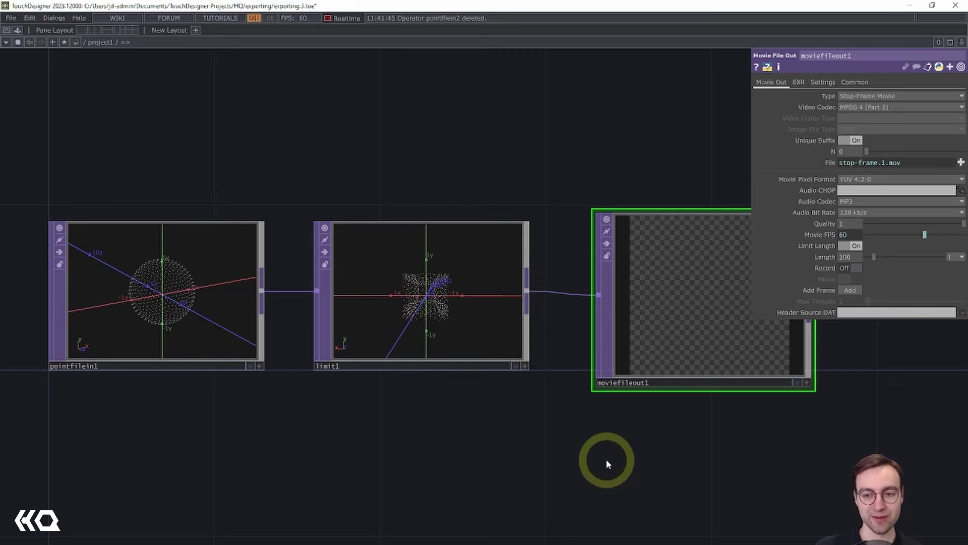
{"action": "left_click_drag", "start_coordinate": [606, 460], "coordinate": [549, 458]}
{"action": "left_click_drag", "start_coordinate": [615, 425], "coordinate": [549, 422]}
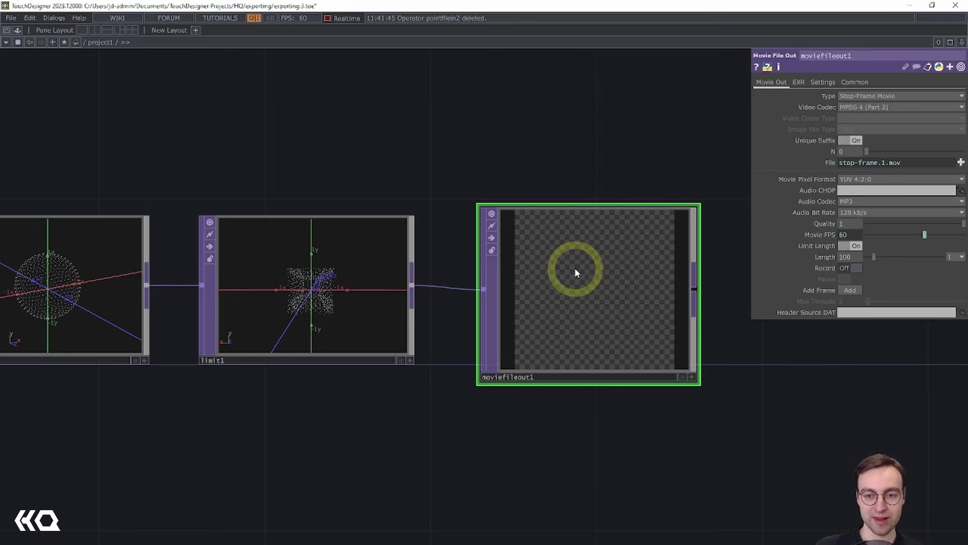
{"action": "right_click", "coordinate": [563, 275]}
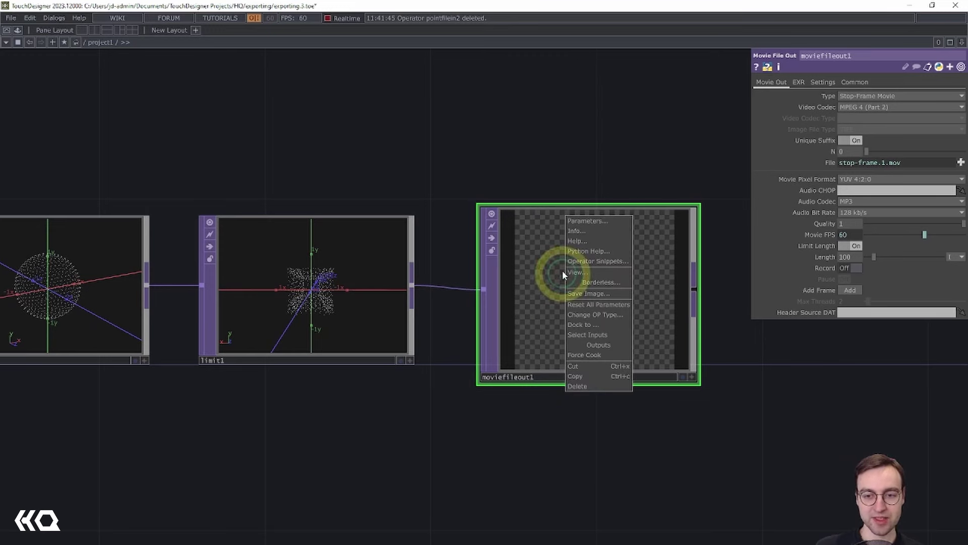
{"action": "left_click", "coordinate": [590, 305]}
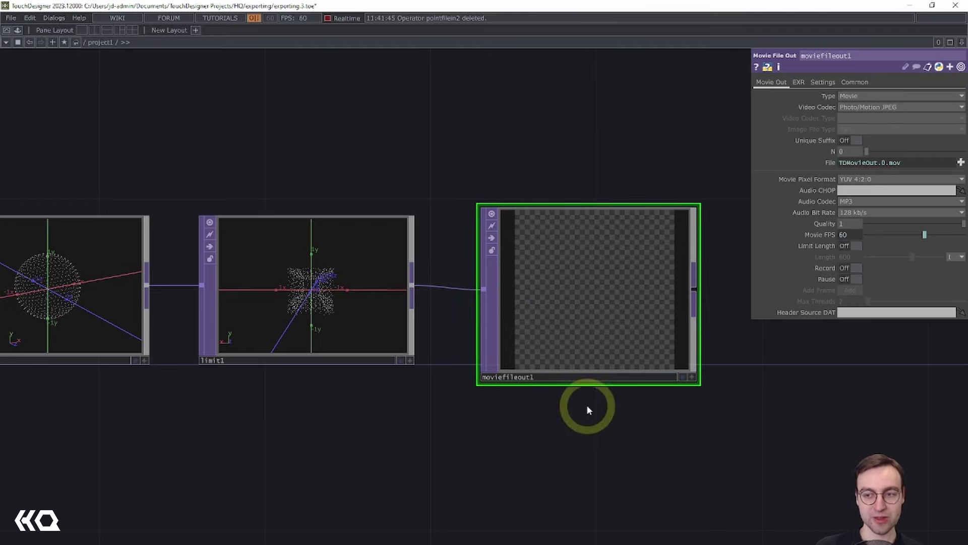
Step: Set moviefileout1's output Type to Image and its Image File Type to OpenEXR
{"action": "scroll", "coordinate": [586, 404], "scroll_direction": "down", "scroll_amount": 2}
{"action": "left_click_drag", "start_coordinate": [571, 403], "coordinate": [584, 415]}
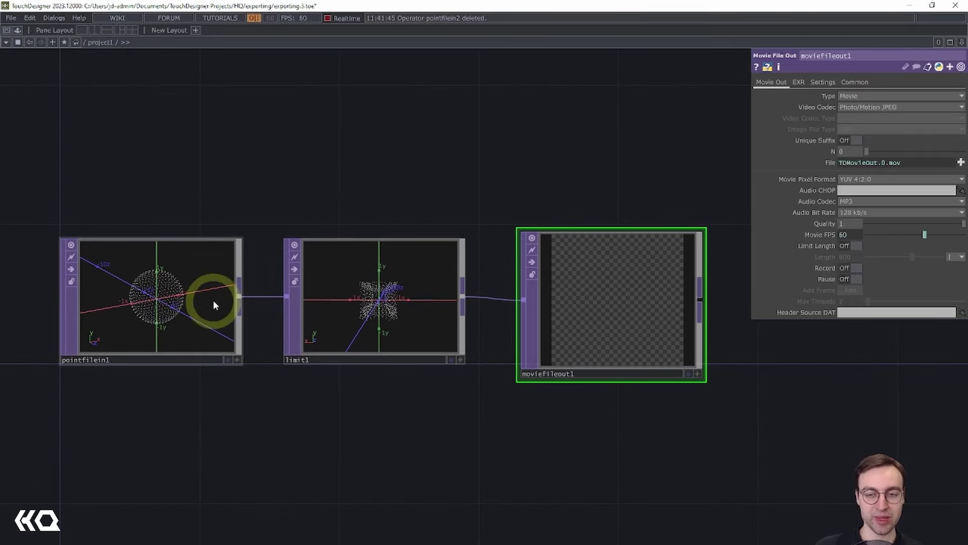
{"action": "left_click", "coordinate": [852, 99]}
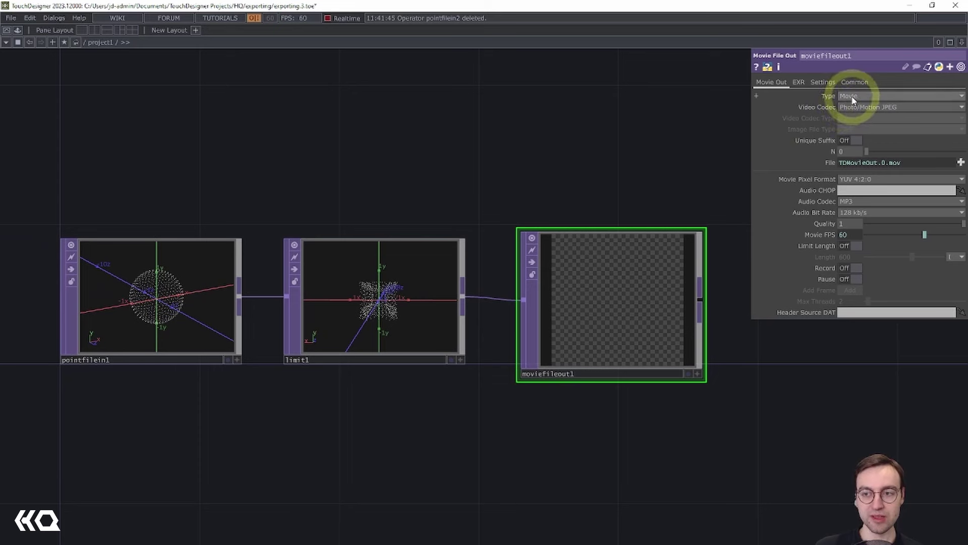
{"action": "left_click", "coordinate": [849, 113]}
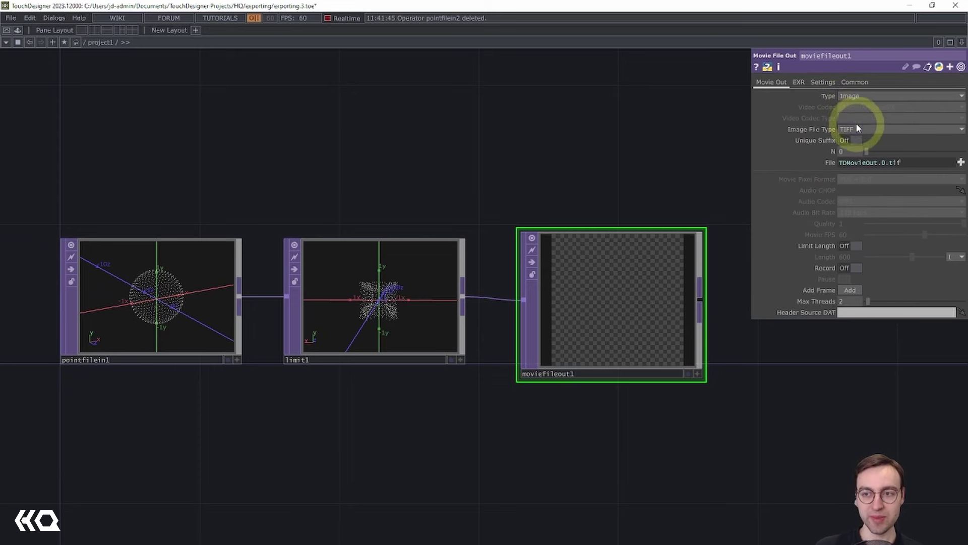
{"action": "left_click", "coordinate": [856, 130]}
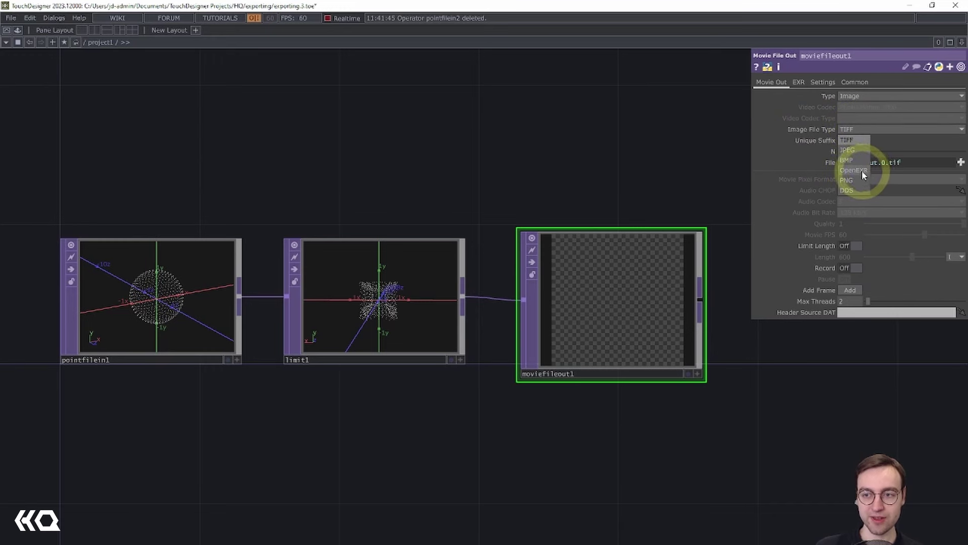
{"action": "left_click", "coordinate": [861, 171]}
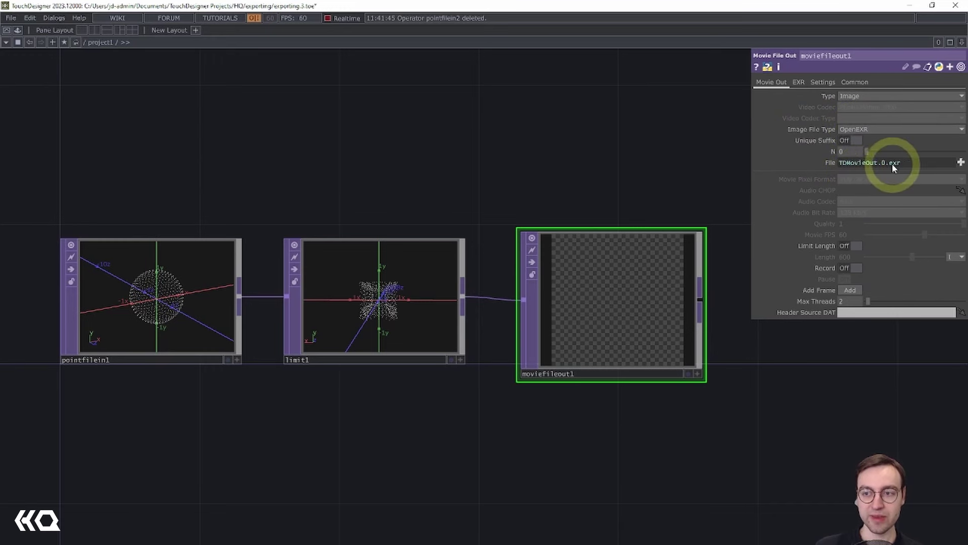
Step: Change the base name in moviefileout1's File expression to 'pointcloud', keeping the me.fileSuffix part
{"action": "left_click", "coordinate": [875, 164]}
{"action": "left_click_drag", "start_coordinate": [878, 163], "coordinate": [832, 174]}
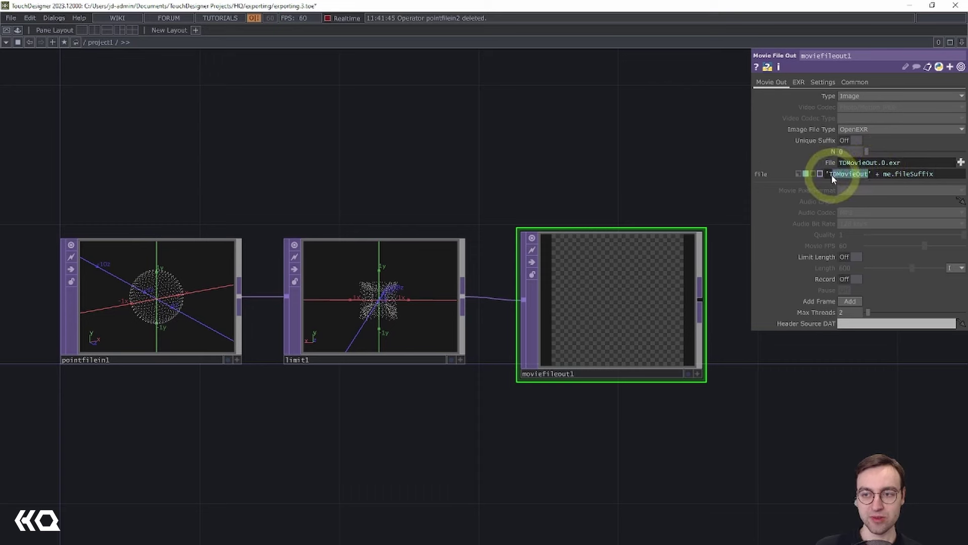
{"action": "type", "text": "pointcl"}
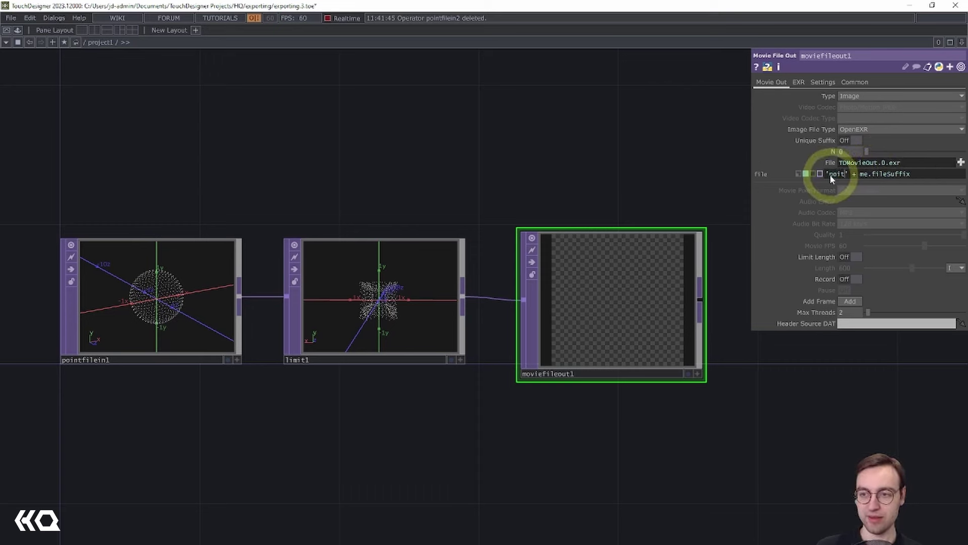
{"action": "type", "text": "oud"}
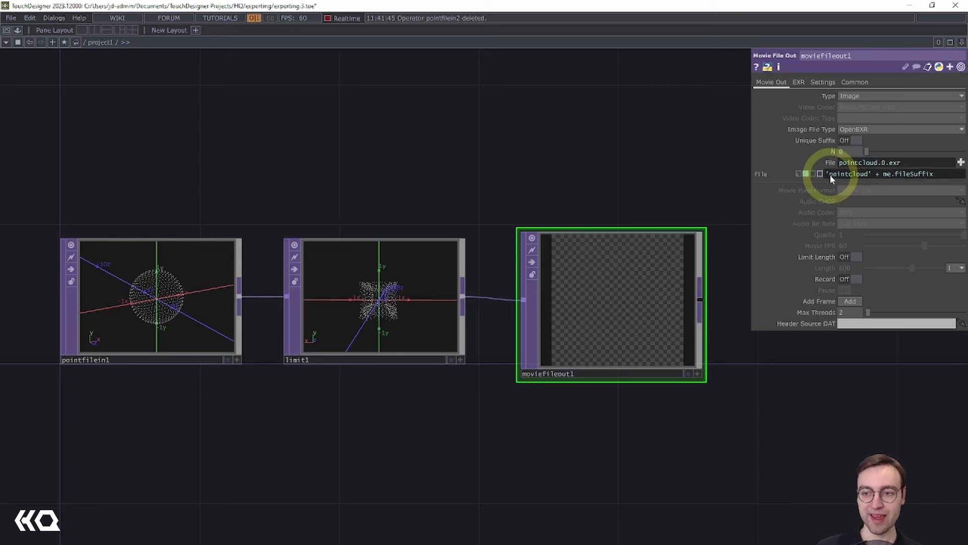
{"action": "left_click", "coordinate": [701, 111]}
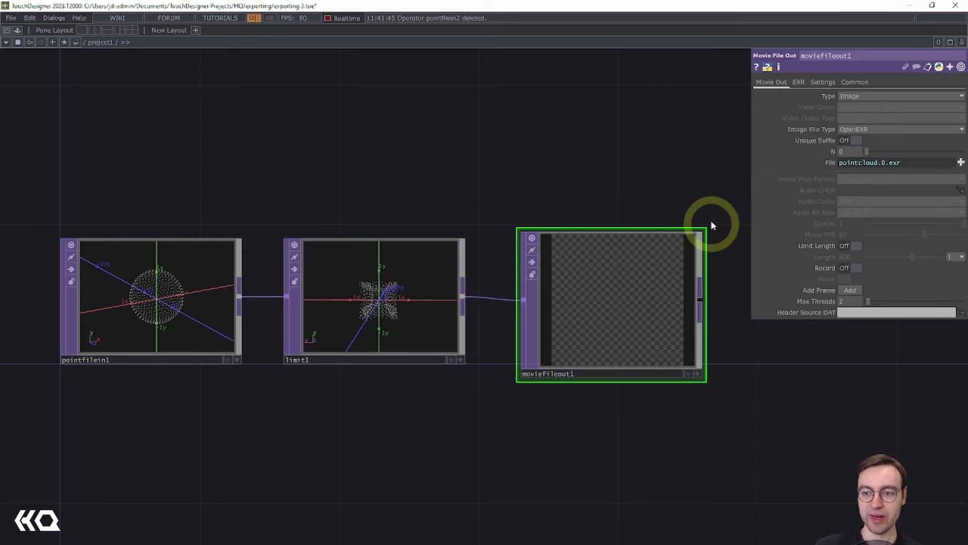
Step: Add an Additional Input TOP entry in moviefileout1's EXR settings, and remove it again
{"action": "left_click", "coordinate": [797, 85]}
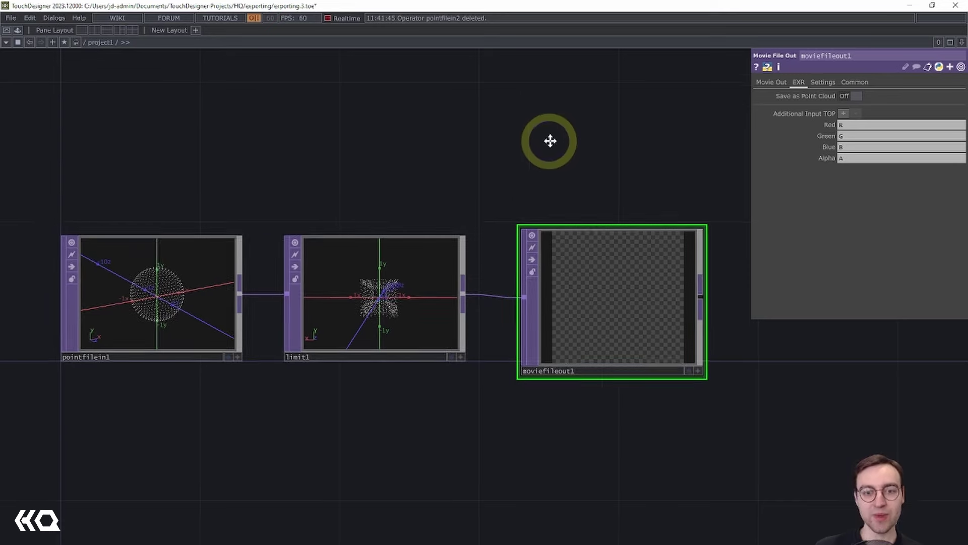
{"action": "left_click_drag", "start_coordinate": [552, 140], "coordinate": [579, 129]}
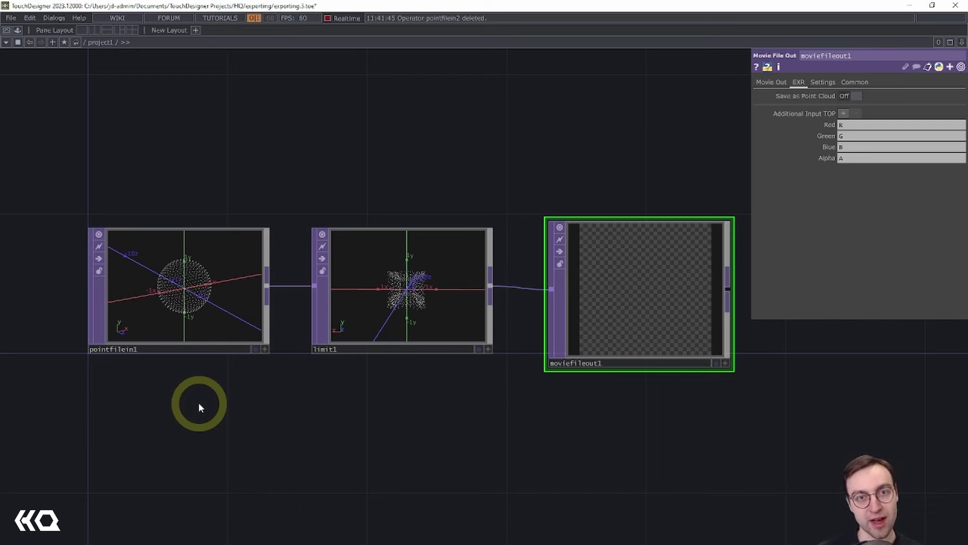
{"action": "left_click", "coordinate": [844, 113]}
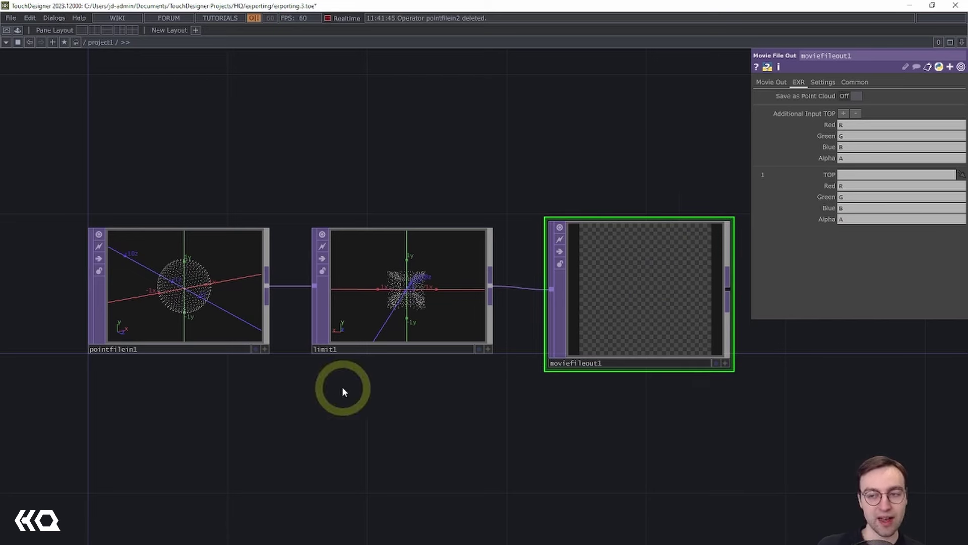
{"action": "left_click", "coordinate": [857, 113]}
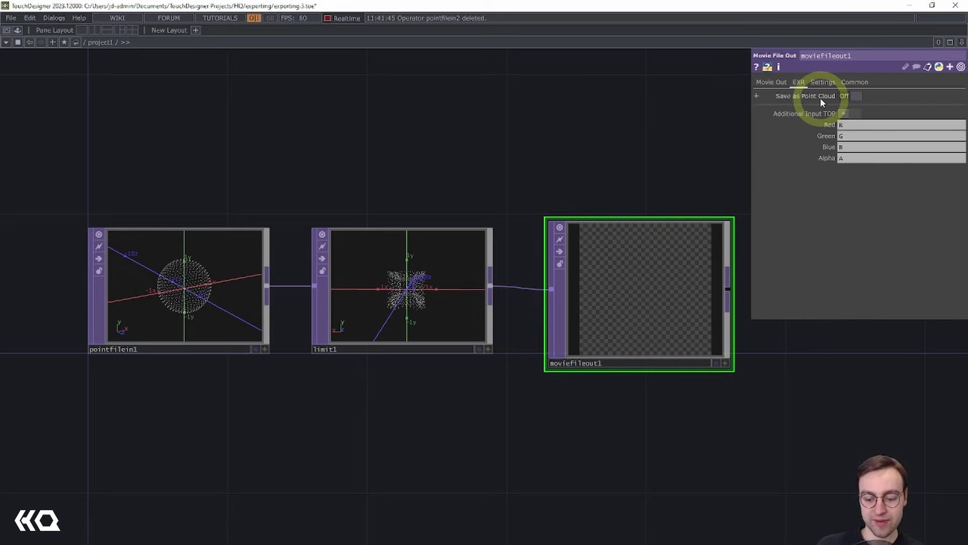
Step: Turn on Save as Point Cloud for moviefileout1 and export a single frame to pointcloud.0.exr
{"action": "mouse_move", "coordinate": [804, 96]}
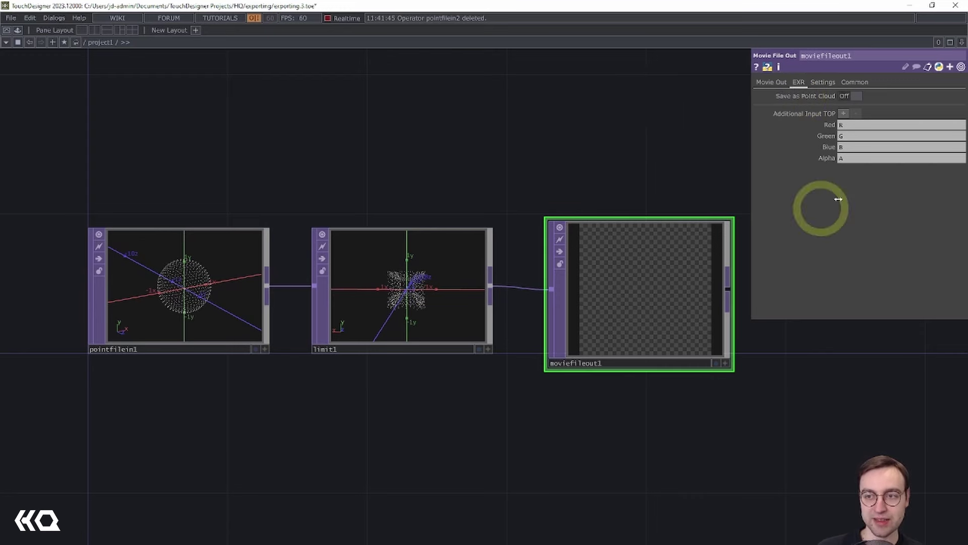
{"action": "left_click", "coordinate": [852, 96]}
{"action": "left_click", "coordinate": [771, 81]}
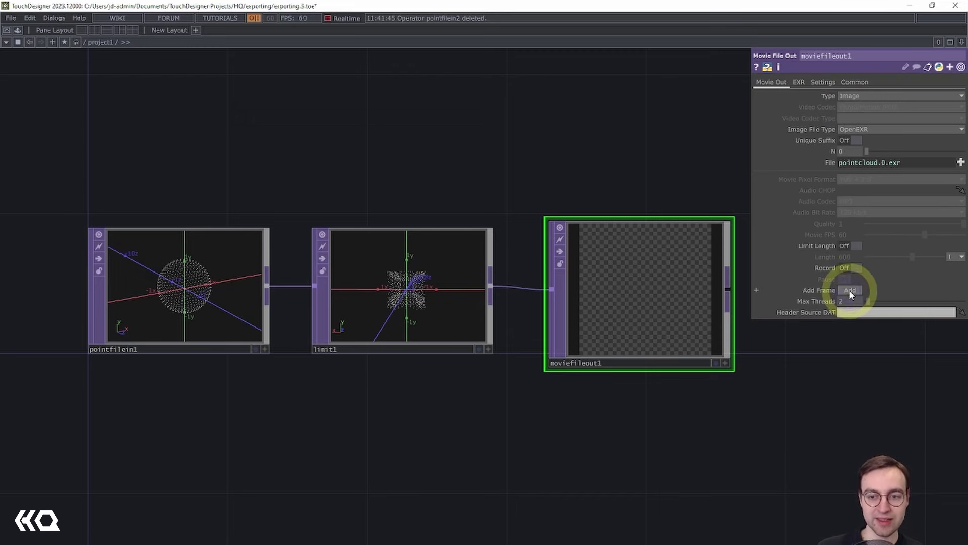
Step: Add a new Point File In TOP to the network below pointfilein1
{"action": "scroll", "coordinate": [599, 415], "scroll_direction": "down", "scroll_amount": 2}
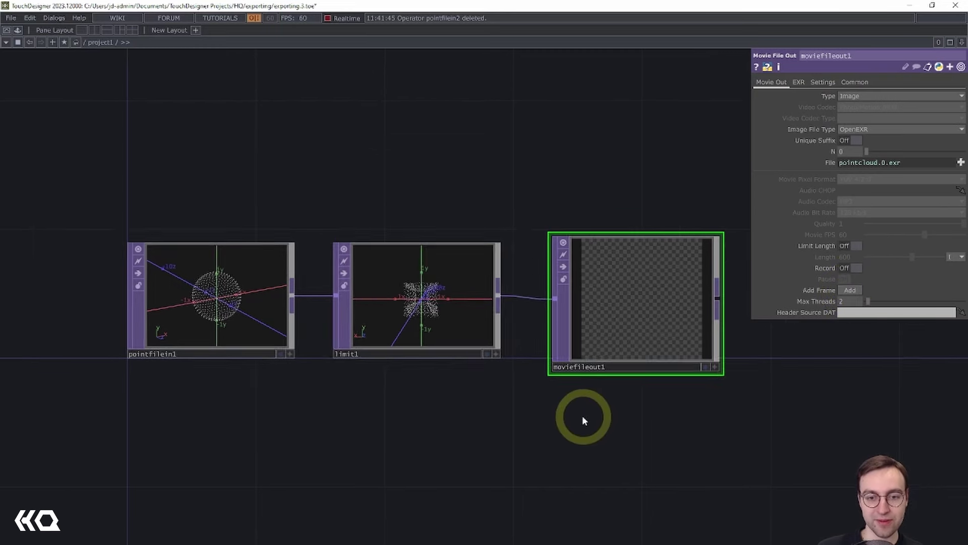
{"action": "key", "text": "Tab"}
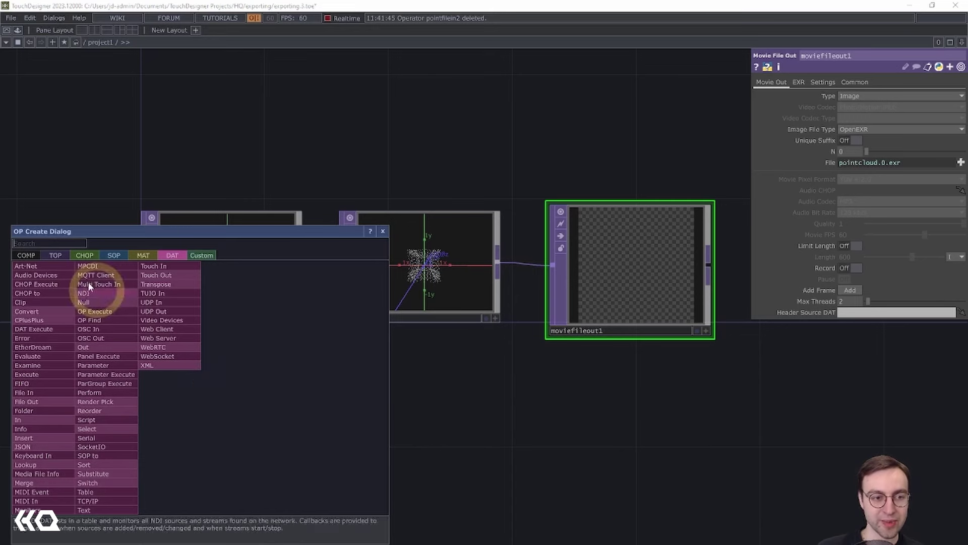
{"action": "left_click", "coordinate": [56, 255]}
{"action": "type", "text": "point"}
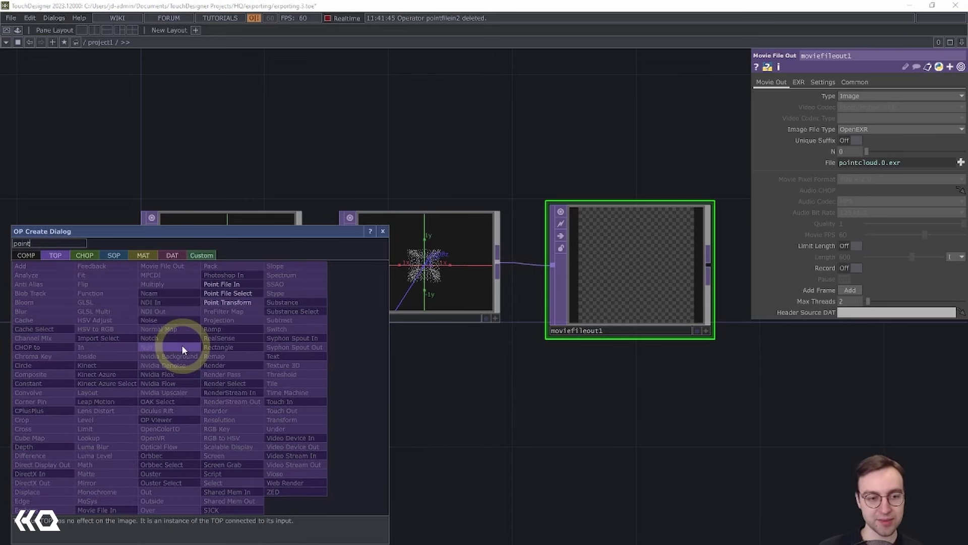
{"action": "left_click", "coordinate": [237, 283]}
{"action": "left_click", "coordinate": [215, 407]}
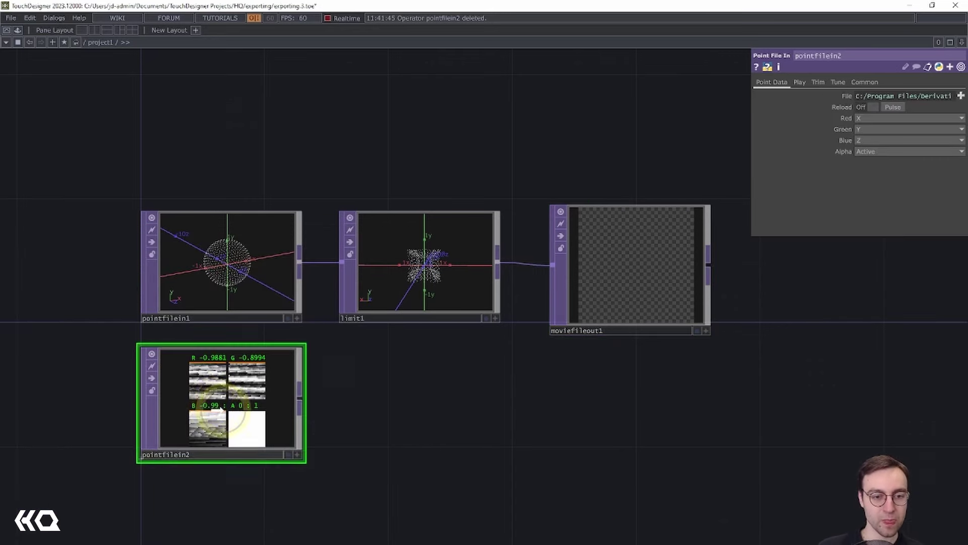
Step: Load pointcloud.0.exr from the exporting folder into pointfilein2
{"action": "left_click", "coordinate": [960, 96]}
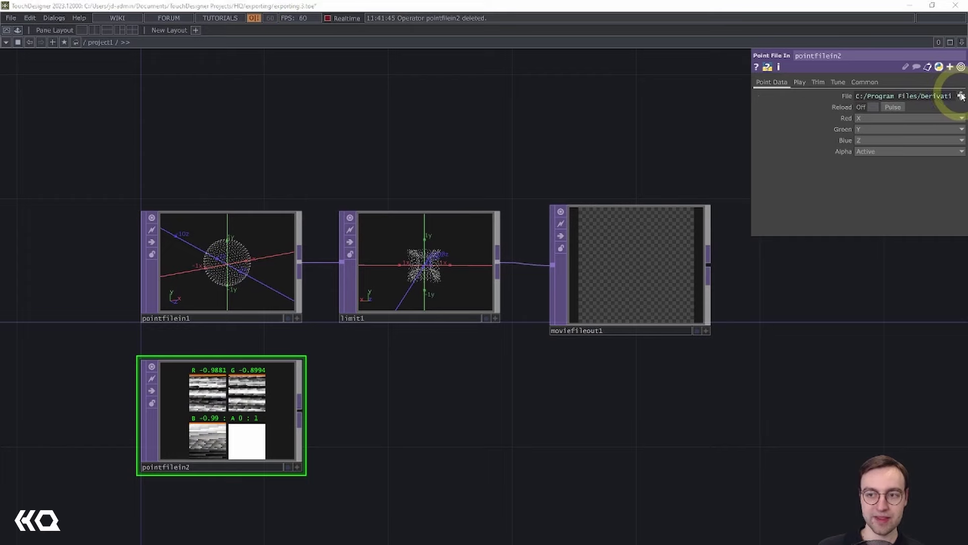
{"action": "scroll", "coordinate": [401, 202], "scroll_direction": "down", "scroll_amount": 2}
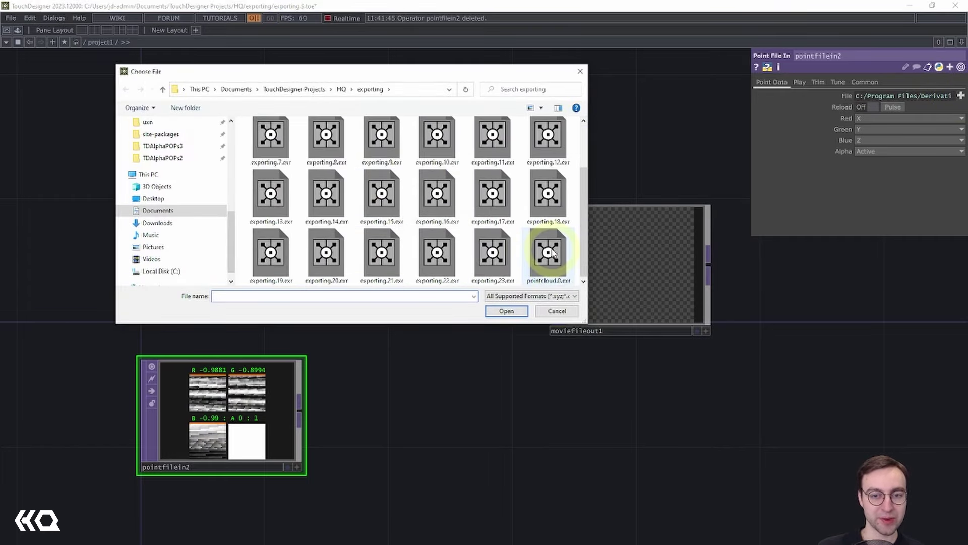
{"action": "left_click", "coordinate": [545, 255]}
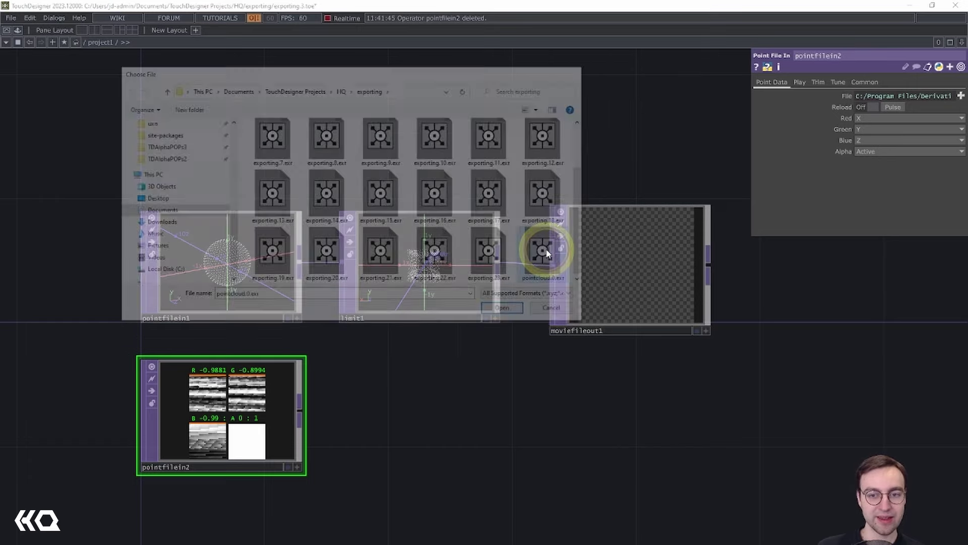
Step: Read the warning details on pointfilein2 to check how the exported point cloud was loaded
{"action": "scroll", "coordinate": [482, 280], "scroll_direction": "up", "scroll_amount": 4}
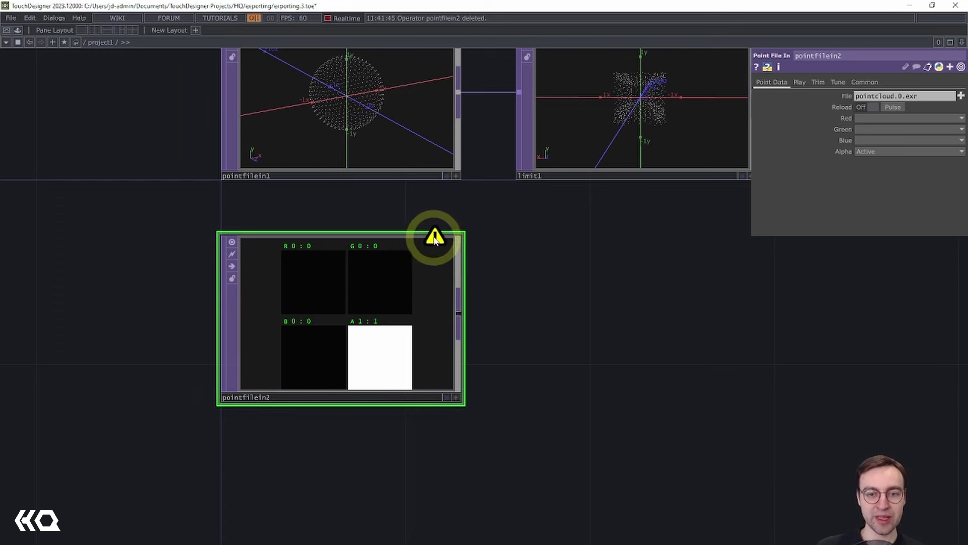
{"action": "mouse_move", "coordinate": [439, 241]}
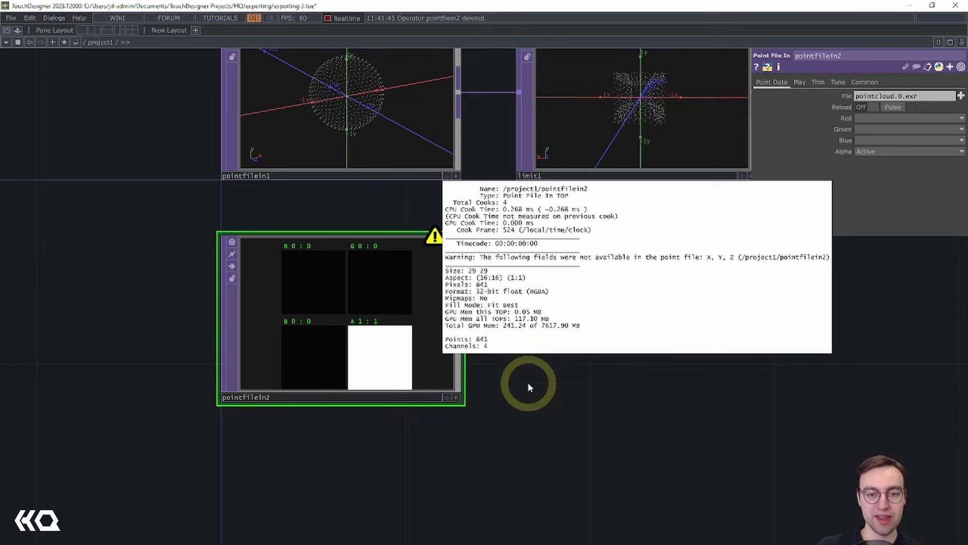
{"action": "left_click_drag", "start_coordinate": [492, 386], "coordinate": [486, 388]}
Step: Check which channel names moviefileout1 uses for its EXR point cloud export
{"action": "key", "text": "h"}
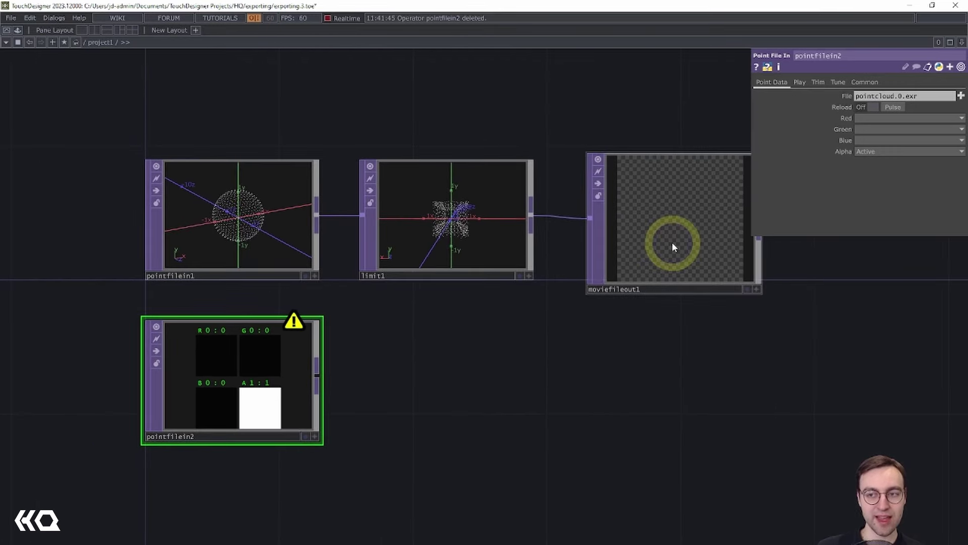
{"action": "left_click", "coordinate": [672, 241]}
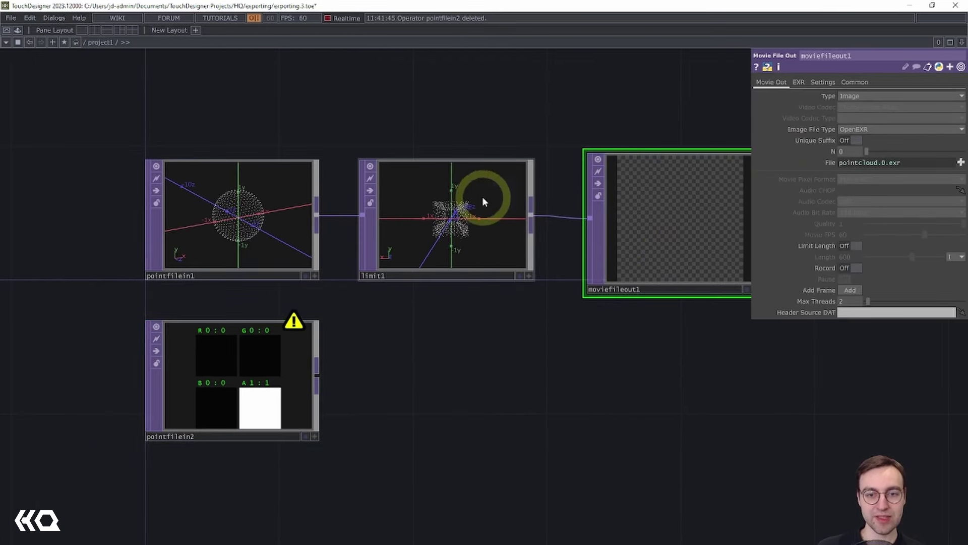
{"action": "left_click", "coordinate": [797, 83]}
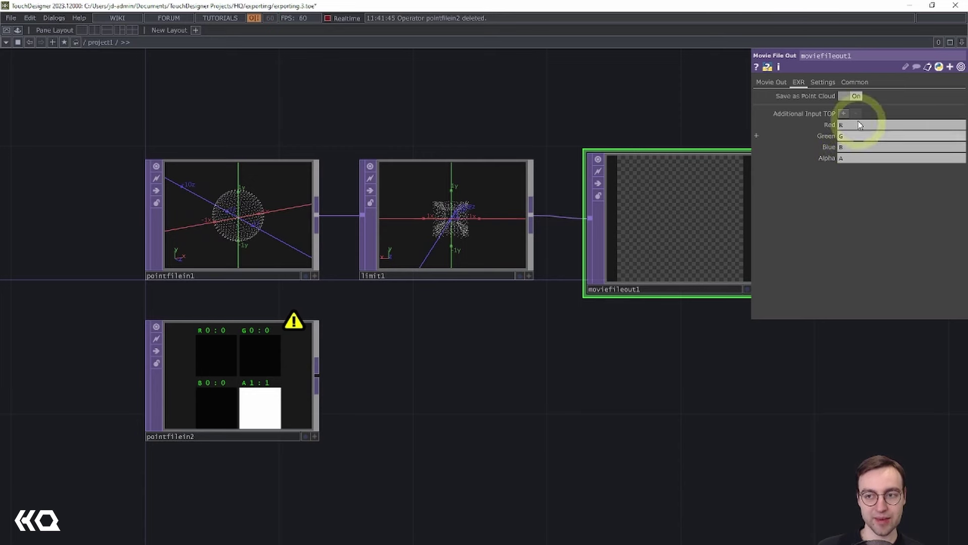
Step: Map the Red, Green and Blue channels of pointfilein2 to R, G and B
{"action": "left_click", "coordinate": [279, 372]}
{"action": "left_click_drag", "start_coordinate": [335, 381], "coordinate": [432, 331]}
{"action": "scroll", "coordinate": [343, 376], "scroll_direction": "up", "scroll_amount": 1}
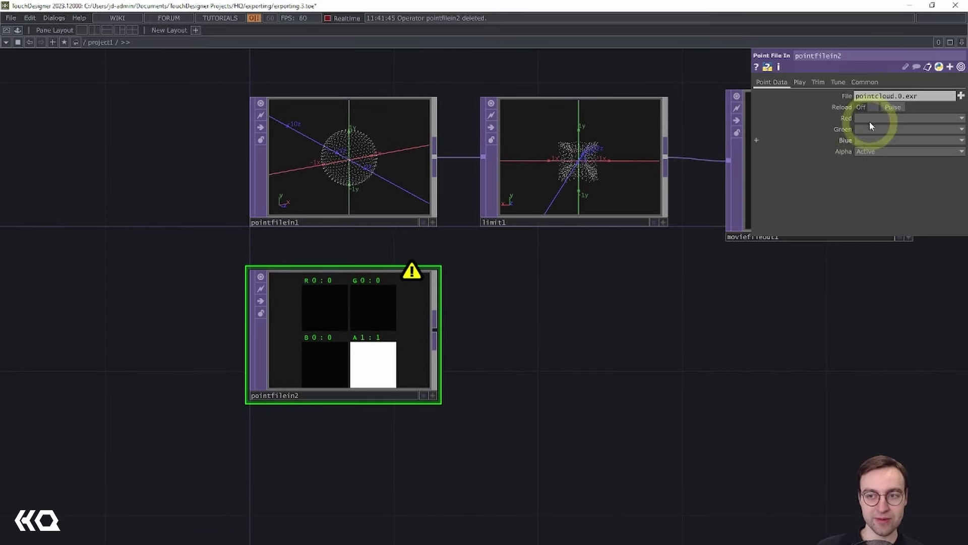
{"action": "left_click", "coordinate": [863, 118]}
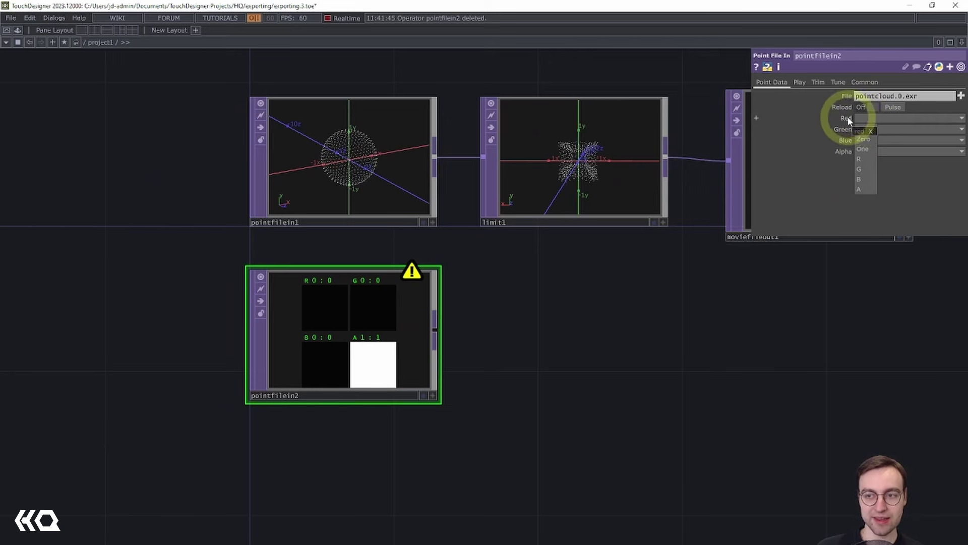
{"action": "left_click", "coordinate": [864, 158]}
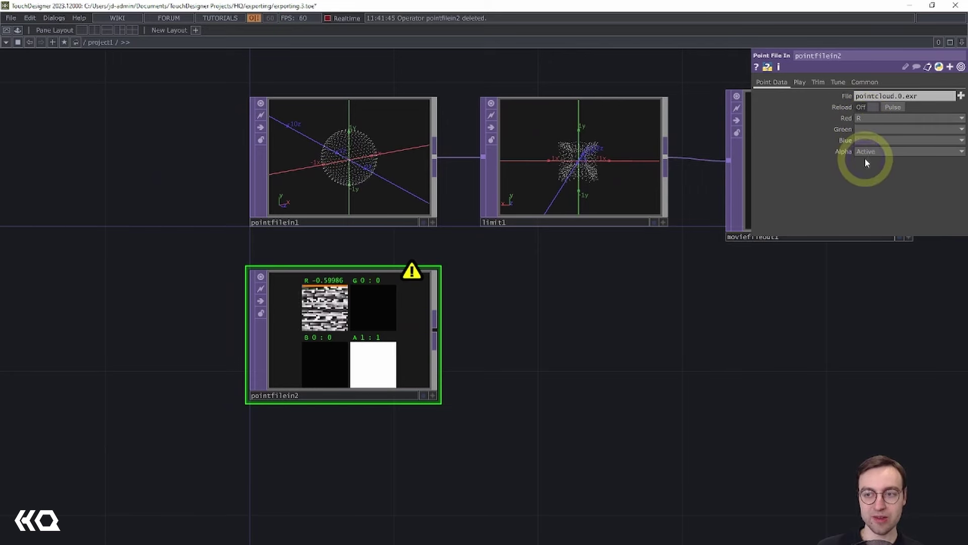
{"action": "left_click", "coordinate": [864, 127]}
{"action": "left_click", "coordinate": [861, 181]}
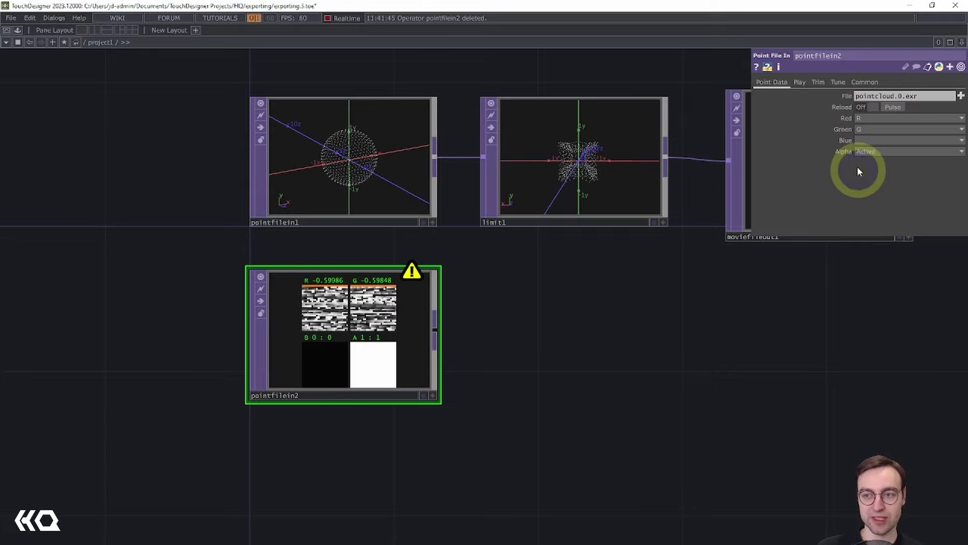
{"action": "left_click", "coordinate": [863, 140]}
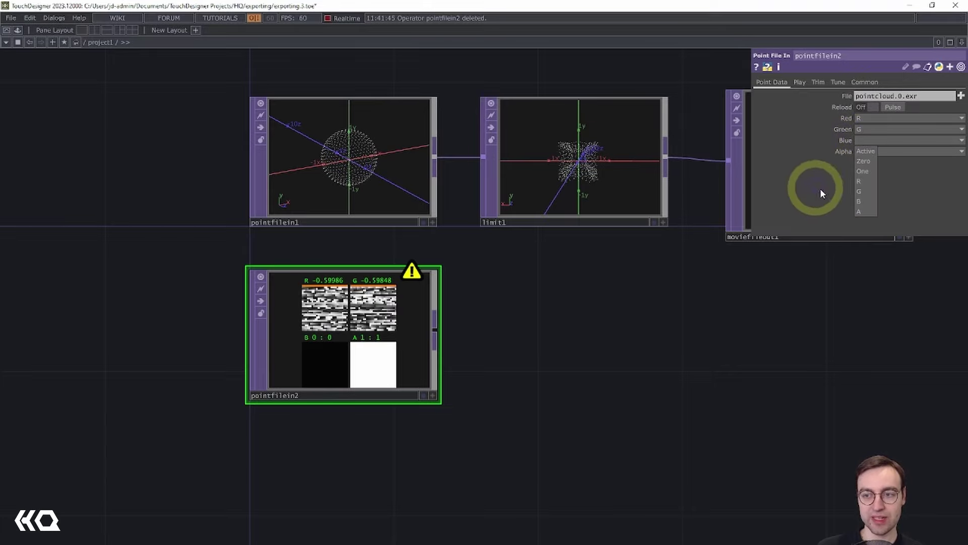
{"action": "left_click", "coordinate": [865, 200]}
Step: Show pointfilein2's viewer as points and orbit around the cloud to inspect the exported shape
{"action": "left_click_drag", "start_coordinate": [476, 333], "coordinate": [500, 324]}
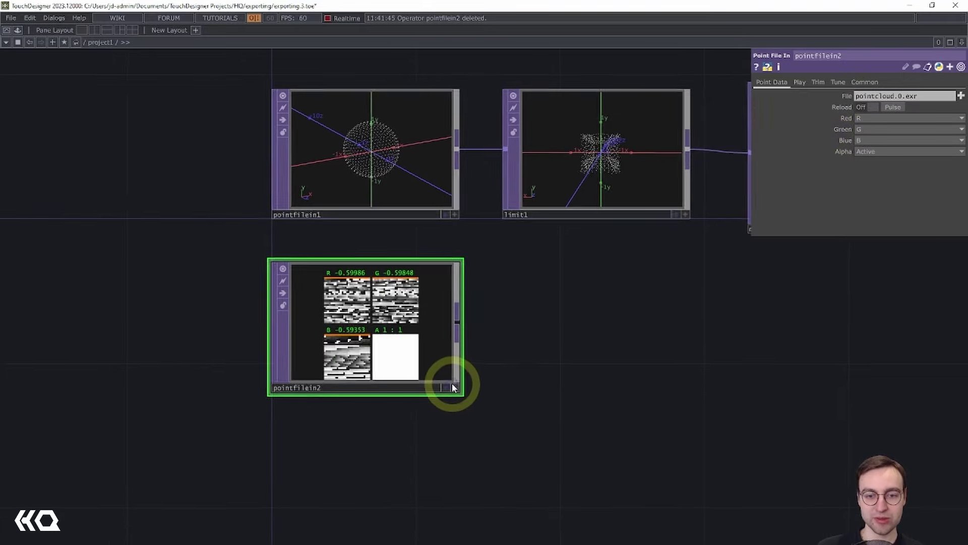
{"action": "left_click", "coordinate": [455, 387]}
{"action": "middle_click_drag", "start_coordinate": [414, 418], "coordinate": [391, 275]}
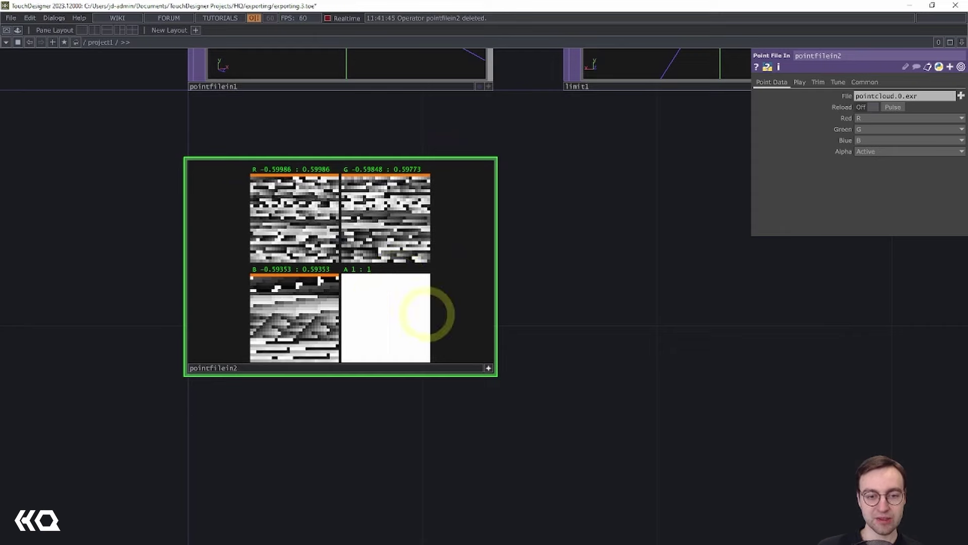
{"action": "left_click_drag", "start_coordinate": [404, 422], "coordinate": [457, 448]}
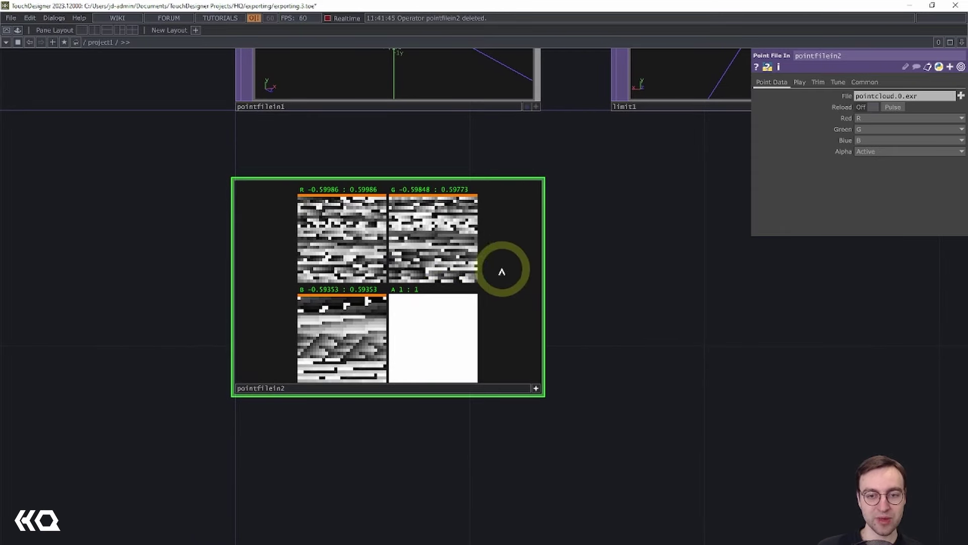
{"action": "right_click", "coordinate": [502, 266]}
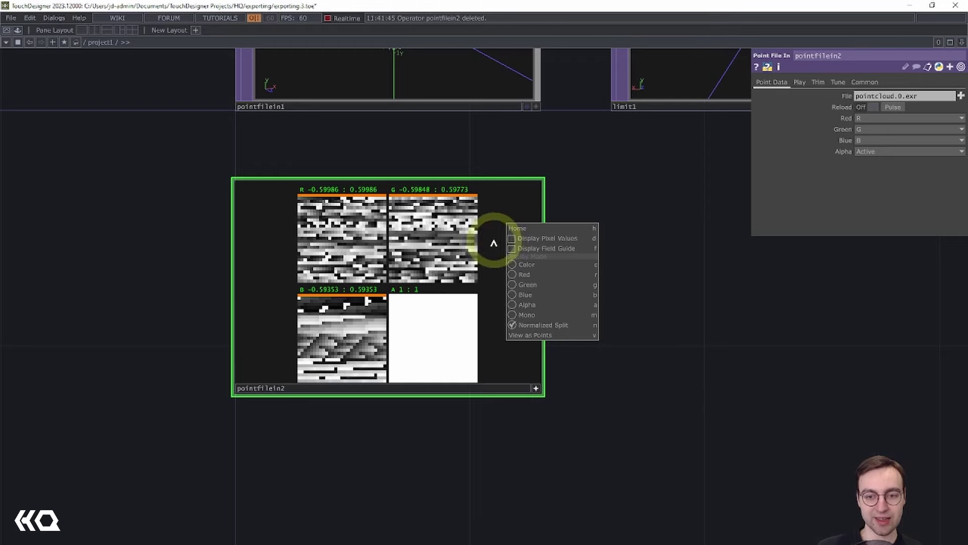
{"action": "left_click", "coordinate": [526, 339]}
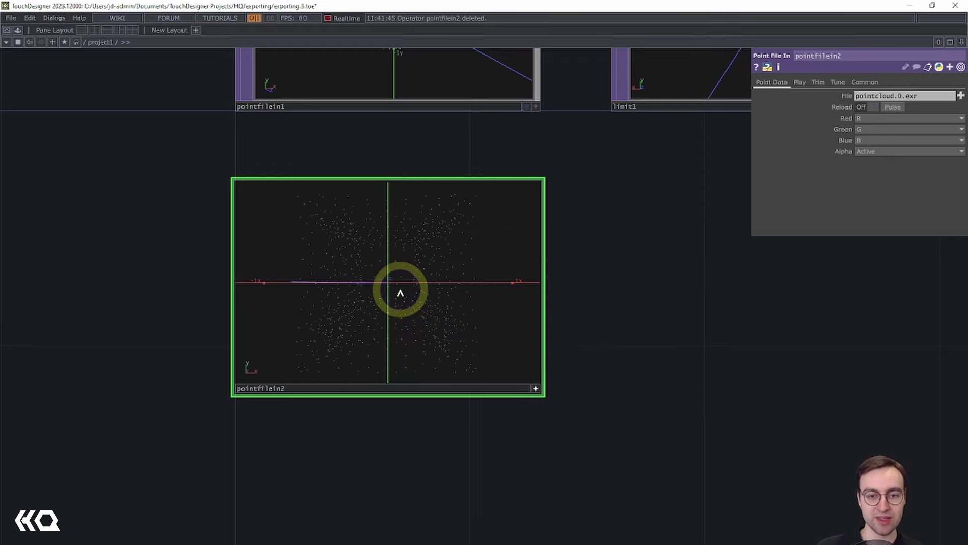
{"action": "middle_click_drag", "start_coordinate": [399, 292], "coordinate": [306, 320]}
{"action": "left_click_drag", "start_coordinate": [305, 321], "coordinate": [438, 335]}
{"action": "middle_click_drag", "start_coordinate": [507, 310], "coordinate": [486, 336]}
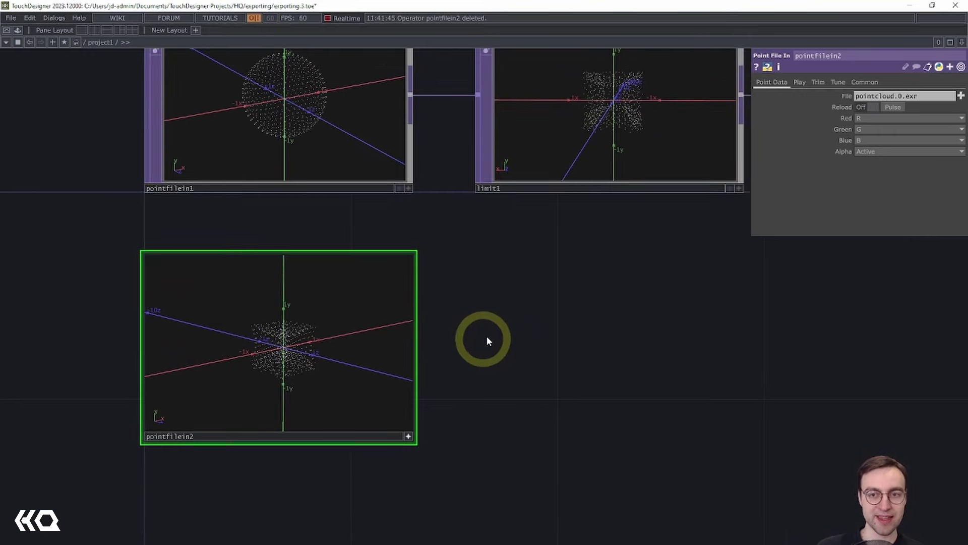
{"action": "left_click", "coordinate": [407, 436]}
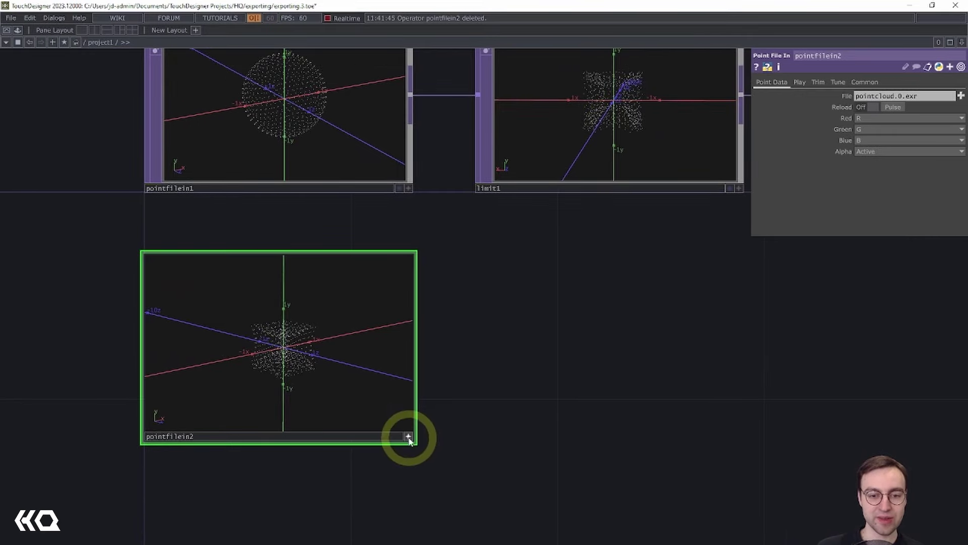
{"action": "scroll", "coordinate": [529, 382], "scroll_direction": "down", "scroll_amount": 3}
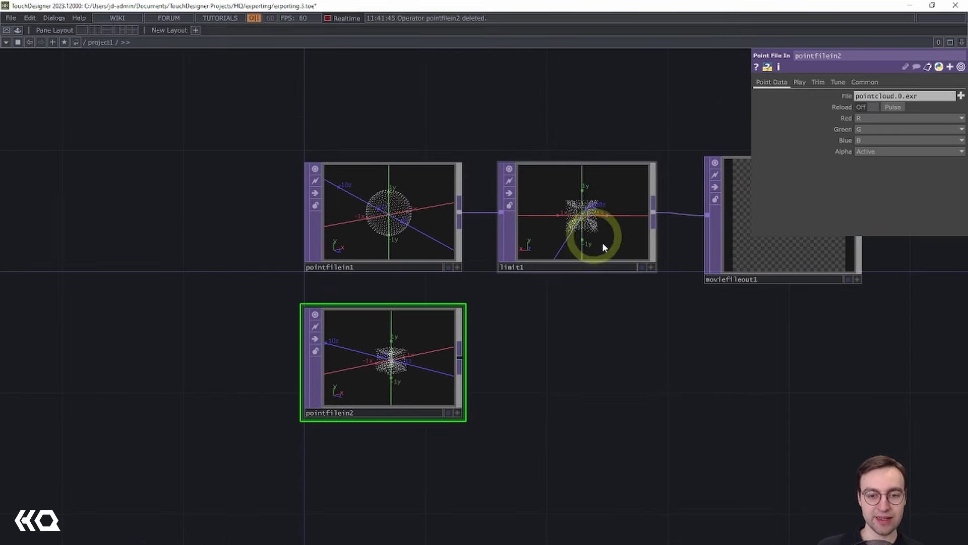
{"action": "middle_click_drag", "start_coordinate": [512, 316], "coordinate": [456, 341]}
{"action": "left_click_drag", "start_coordinate": [272, 323], "coordinate": [280, 350]}
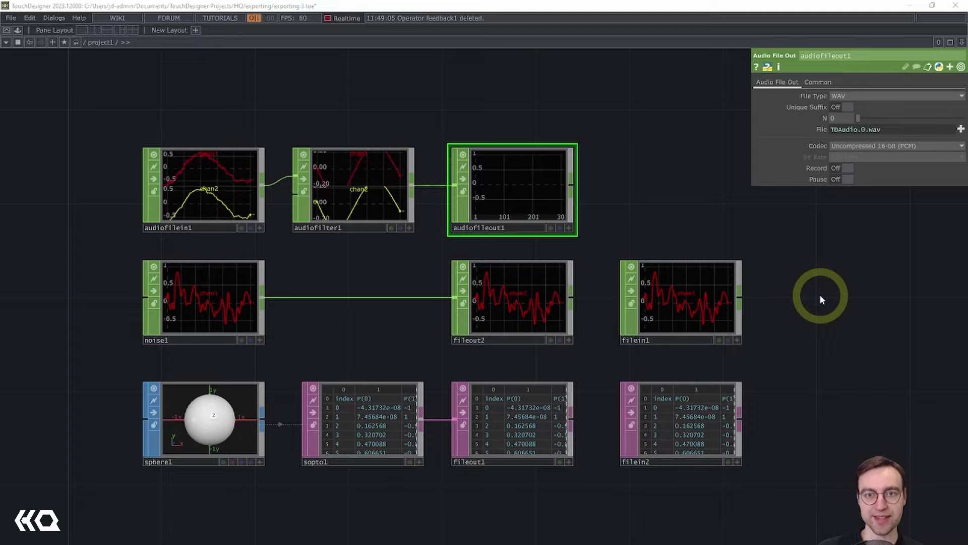
Step: Record a short stretch of the filtered audio to TDAudio.0.wav with audiofileout1, and stop the recording
{"action": "left_click_drag", "start_coordinate": [828, 292], "coordinate": [818, 294]}
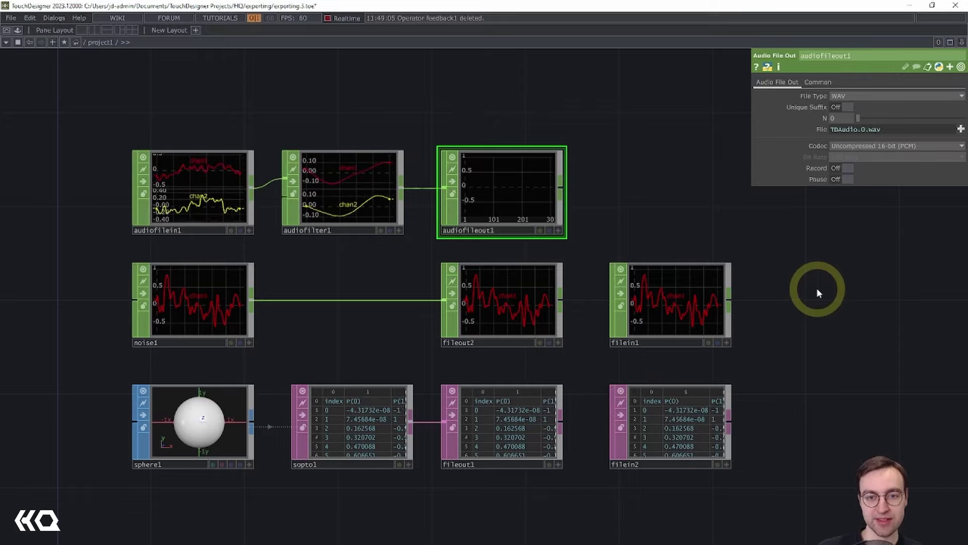
{"action": "left_click_drag", "start_coordinate": [804, 246], "coordinate": [788, 250]}
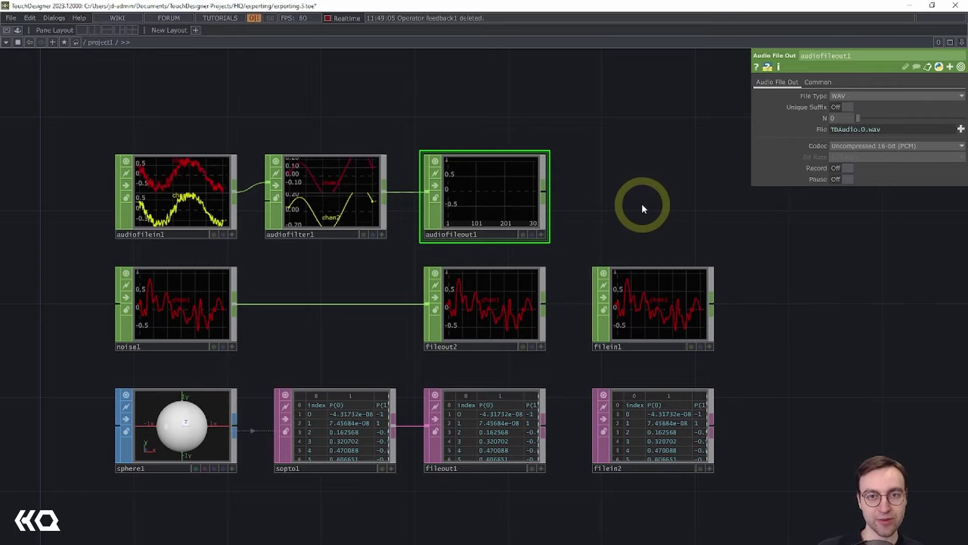
{"action": "left_click_drag", "start_coordinate": [642, 207], "coordinate": [630, 204]}
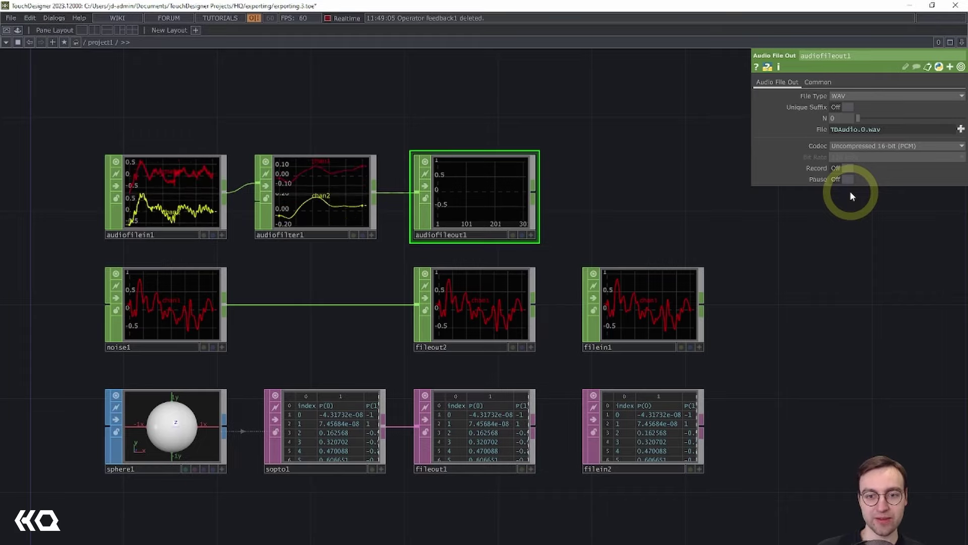
{"action": "left_click", "coordinate": [844, 165]}
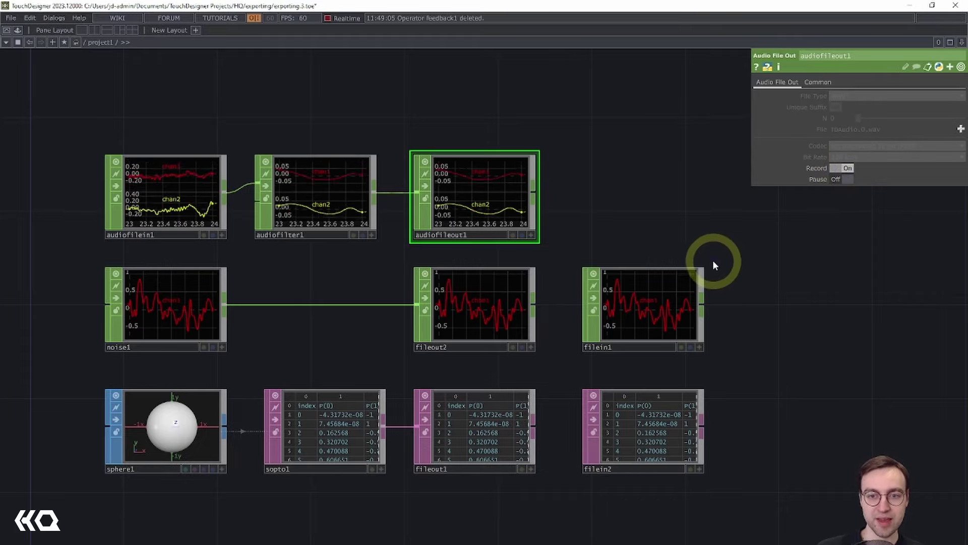
{"action": "left_click", "coordinate": [846, 167]}
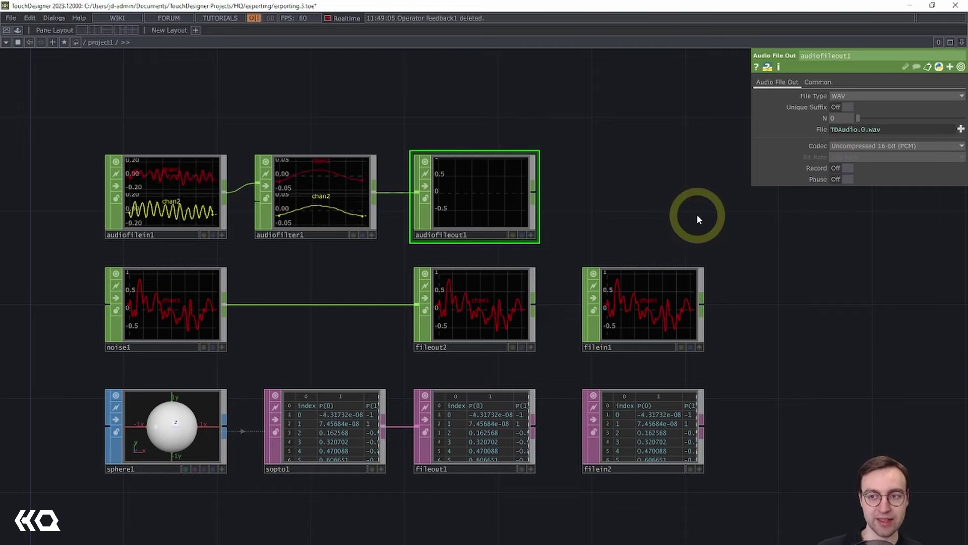
Step: Review the audio file types offered by audiofileout1, keeping WAV
{"action": "left_click", "coordinate": [853, 96]}
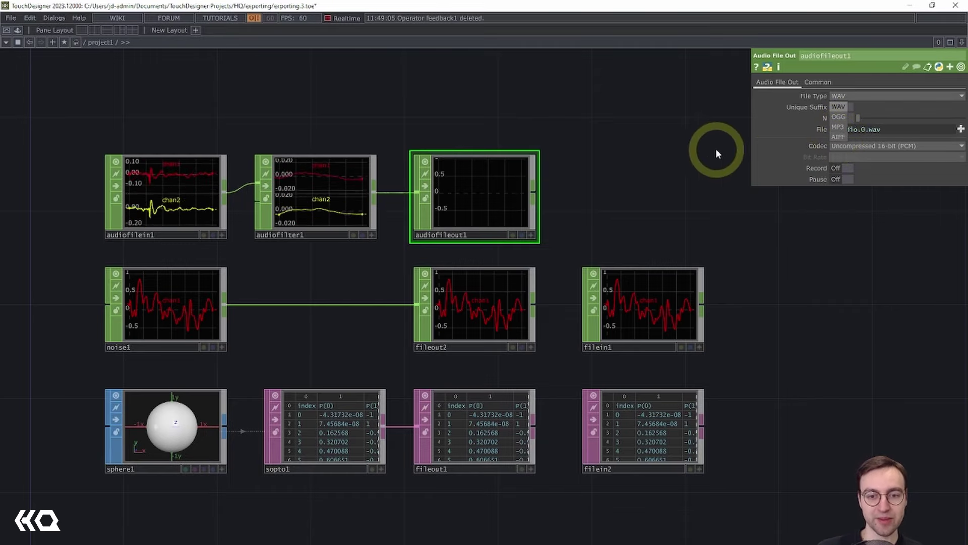
{"action": "left_click", "coordinate": [692, 156]}
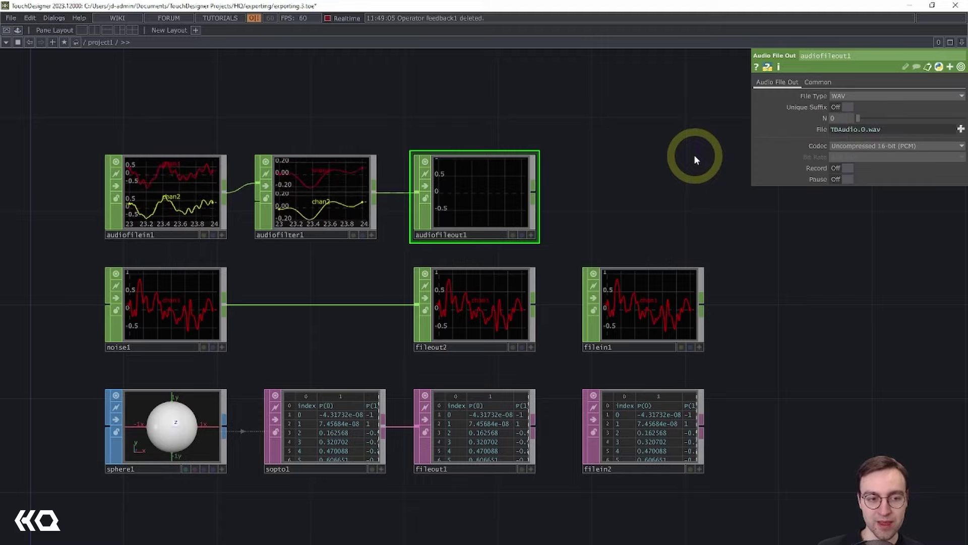
{"action": "left_click_drag", "start_coordinate": [672, 158], "coordinate": [666, 145]}
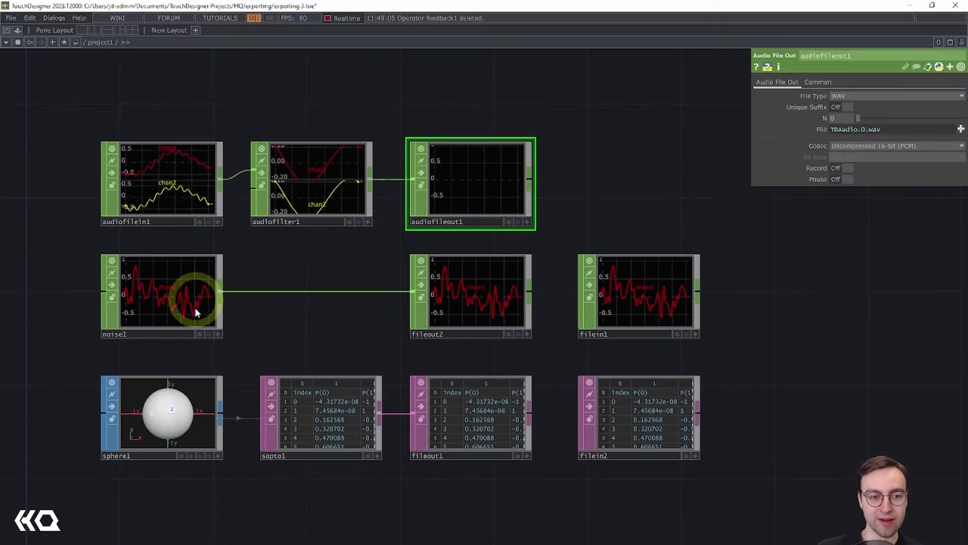
Step: Examine the export parameters of the fileout2 CHOP and the fileout1 DAT
{"action": "left_click", "coordinate": [481, 295]}
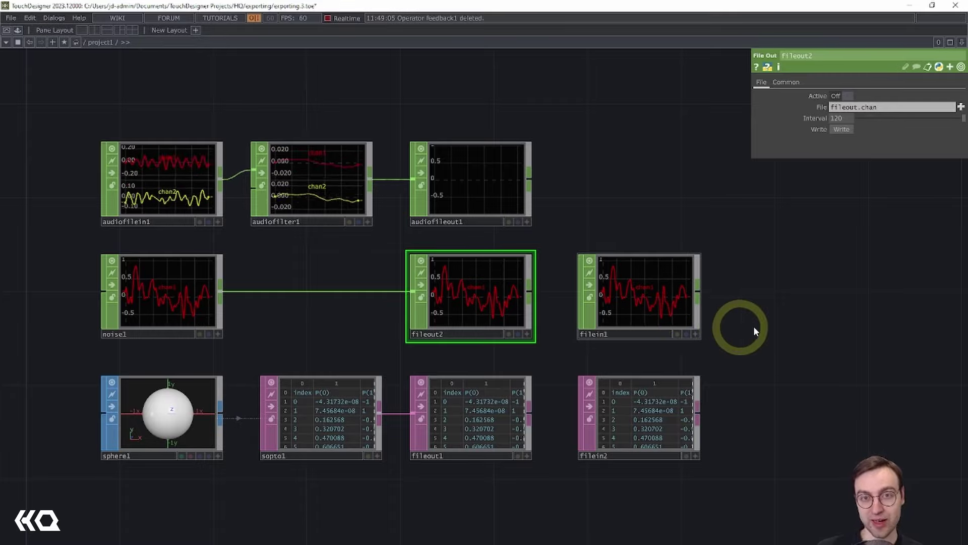
{"action": "left_click_drag", "start_coordinate": [765, 320], "coordinate": [753, 316]}
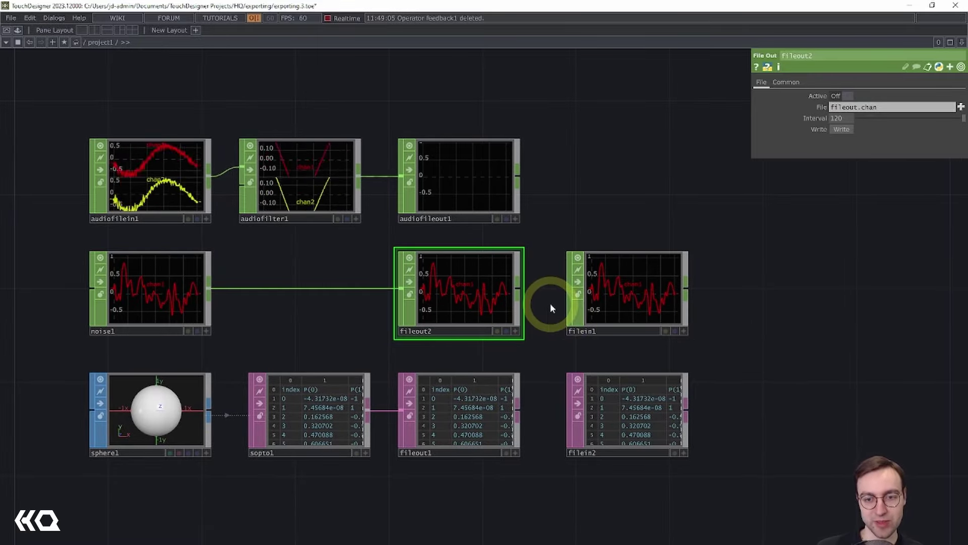
{"action": "left_click_drag", "start_coordinate": [547, 292], "coordinate": [539, 272]}
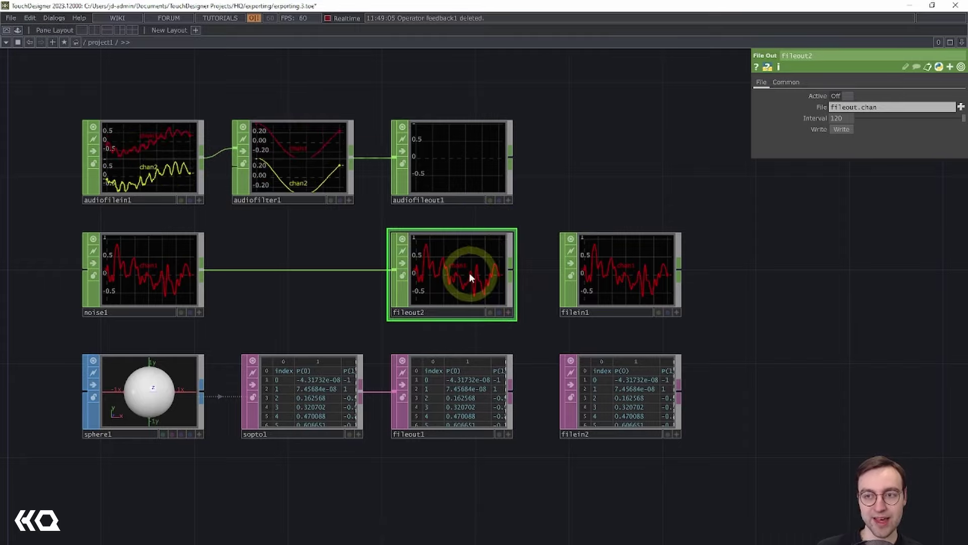
{"action": "left_click_drag", "start_coordinate": [535, 308], "coordinate": [534, 295]}
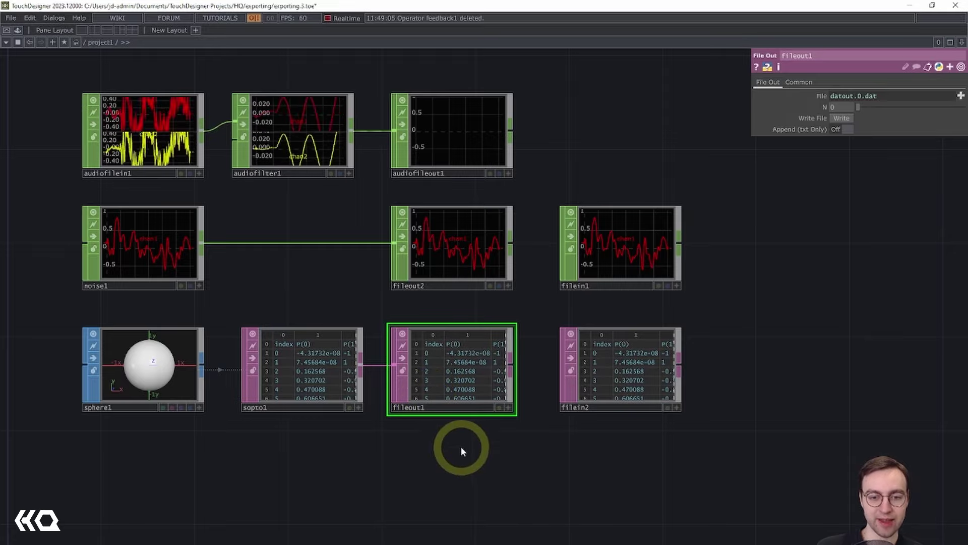
{"action": "left_click_drag", "start_coordinate": [464, 455], "coordinate": [442, 457]}
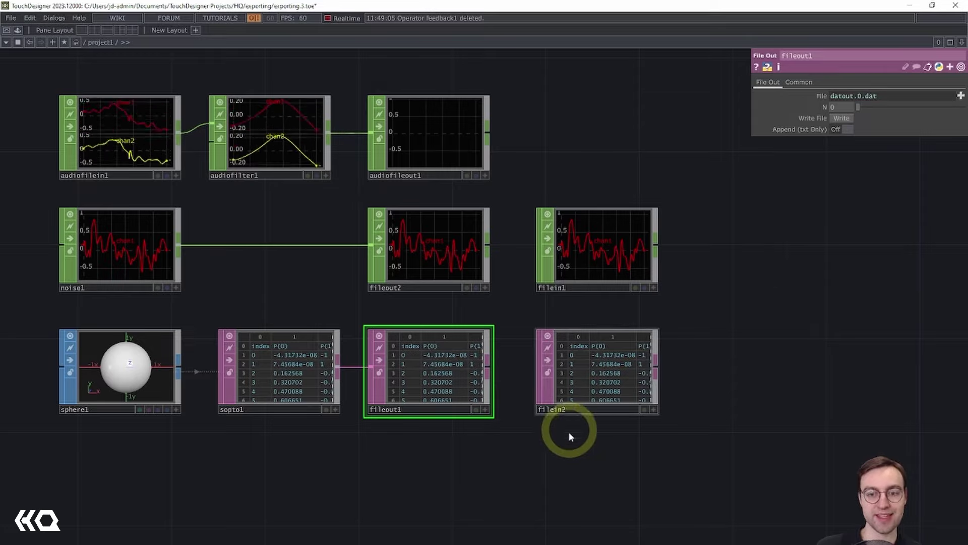
{"action": "scroll", "coordinate": [411, 306], "scroll_direction": "down", "scroll_amount": 1}
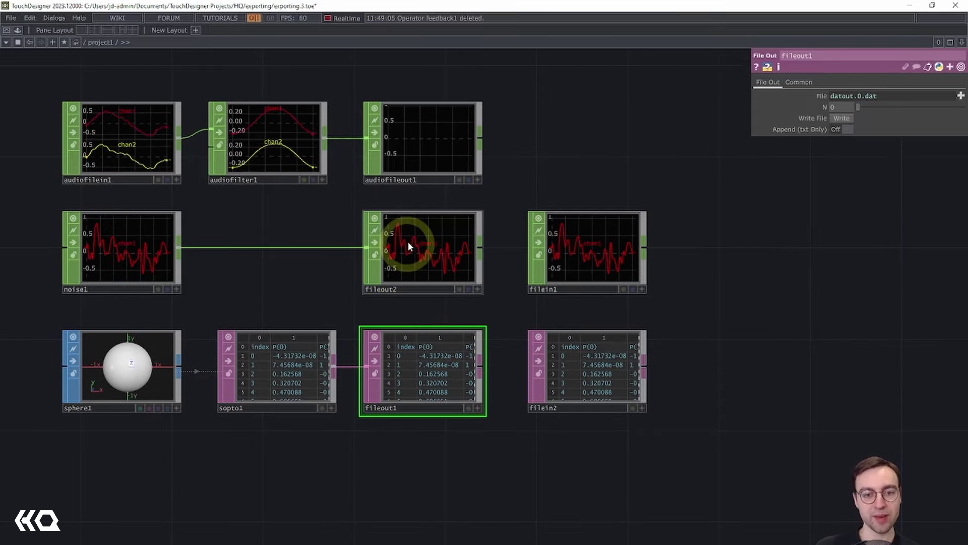
Step: Start saving the contents of the fileout1 DAT to disk and review the available file formats, keeping tsv
{"action": "right_click", "coordinate": [406, 364]}
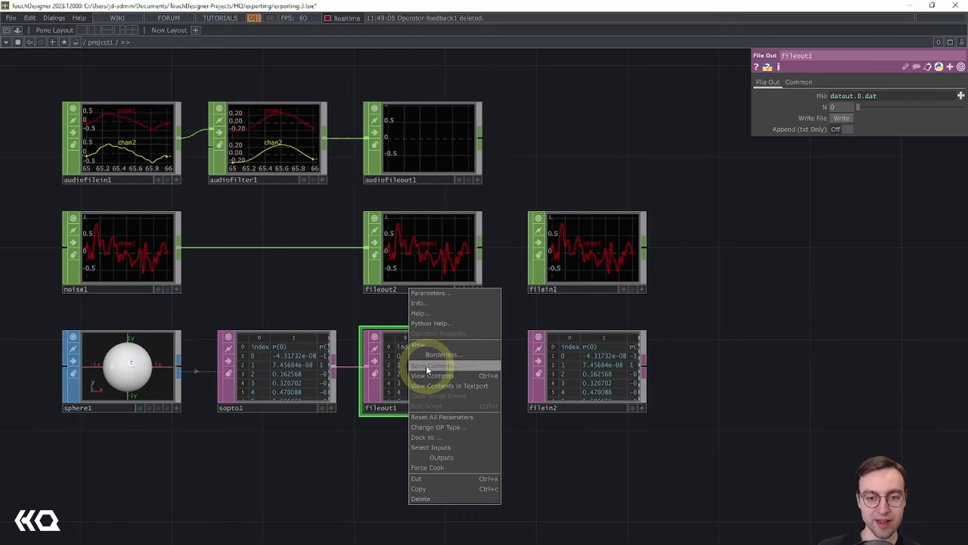
{"action": "left_click", "coordinate": [428, 367]}
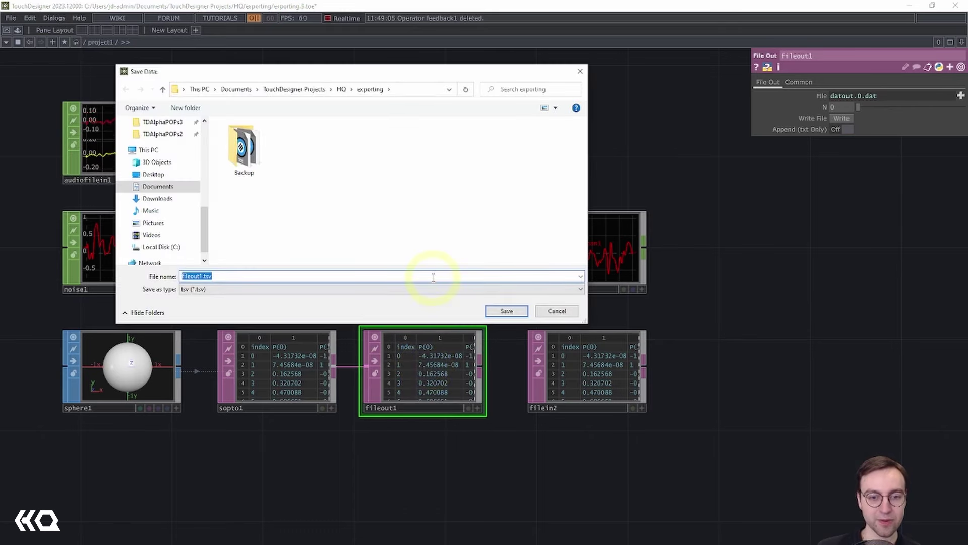
{"action": "left_click", "coordinate": [312, 289]}
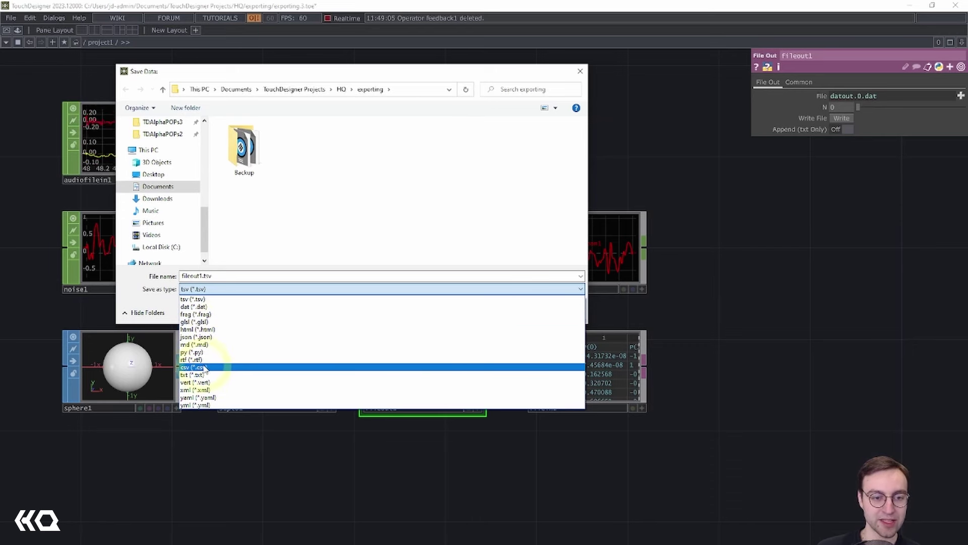
{"action": "left_click", "coordinate": [418, 212]}
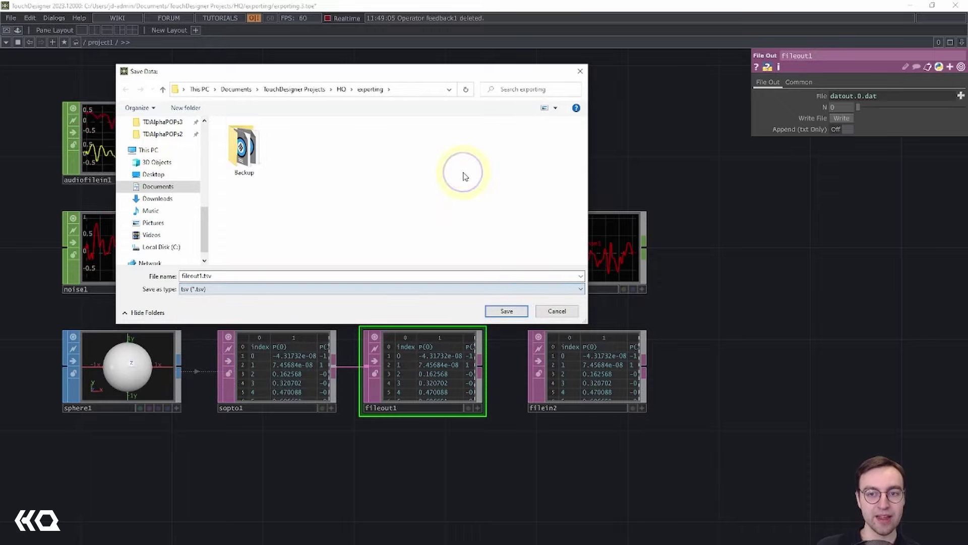
Step: Cancel saving the fileout1 DAT, and review the file formats available for saving the fileout2 CHOP's channels without saving
{"action": "left_click", "coordinate": [580, 70]}
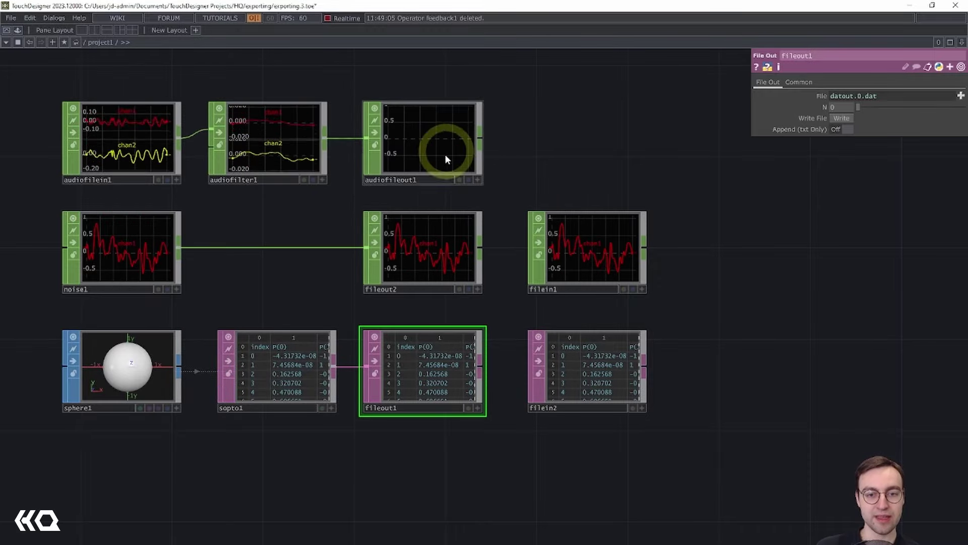
{"action": "left_click", "coordinate": [432, 234]}
{"action": "right_click", "coordinate": [432, 234]}
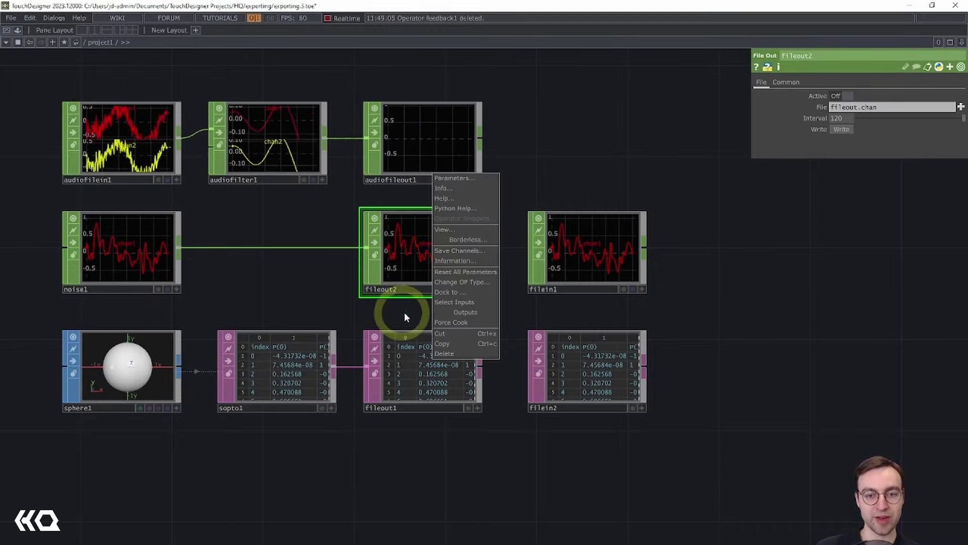
{"action": "left_click", "coordinate": [464, 251]}
{"action": "left_click", "coordinate": [320, 289]}
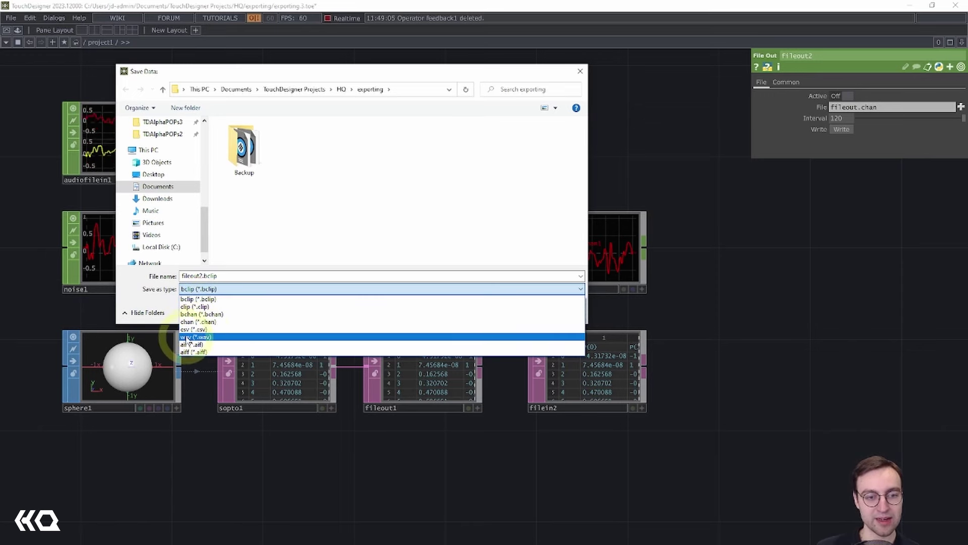
{"action": "left_click", "coordinate": [580, 72]}
{"action": "left_click", "coordinate": [580, 71]}
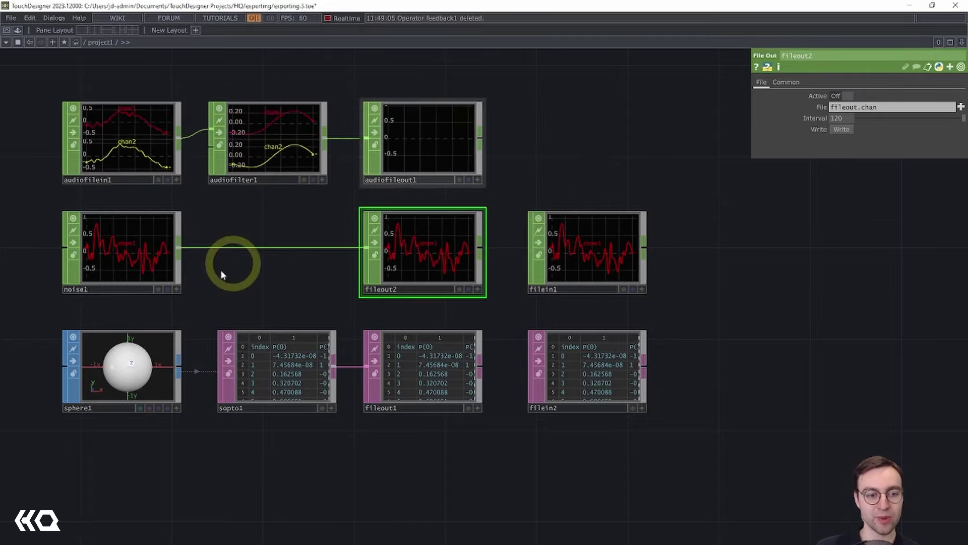
Step: Review the file formats available for saving the sphere1 SOP's geometry, and cancel without saving
{"action": "right_click", "coordinate": [132, 353]}
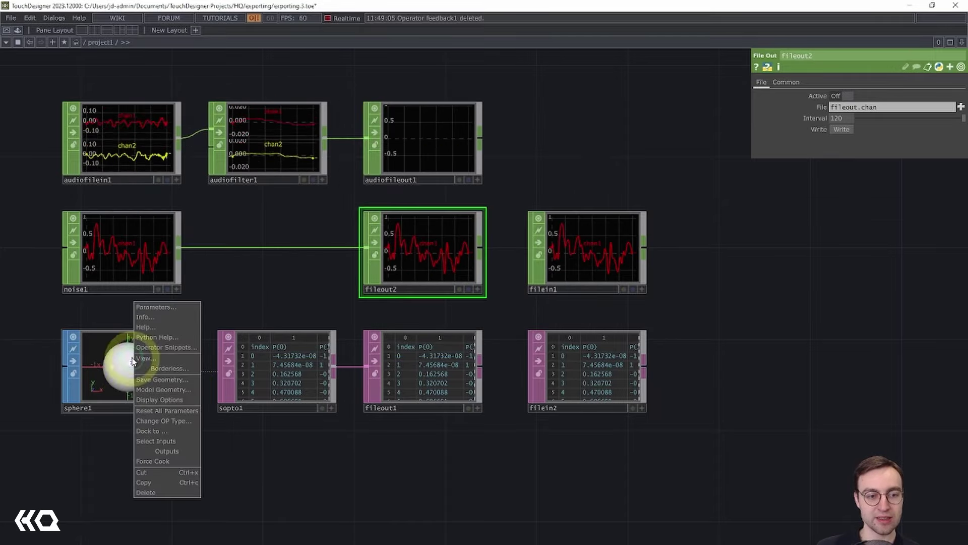
{"action": "left_click", "coordinate": [162, 380]}
{"action": "left_click", "coordinate": [207, 289]}
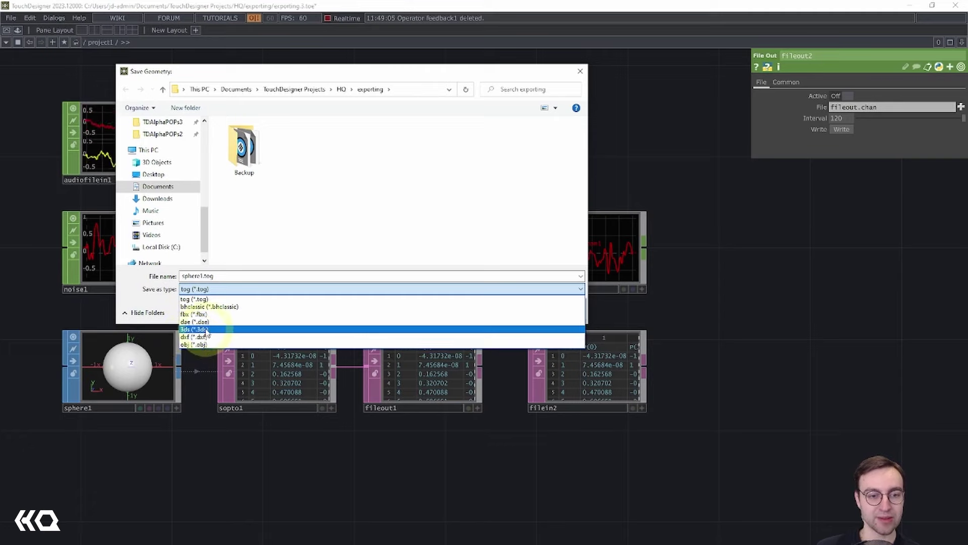
{"action": "left_click", "coordinate": [363, 216]}
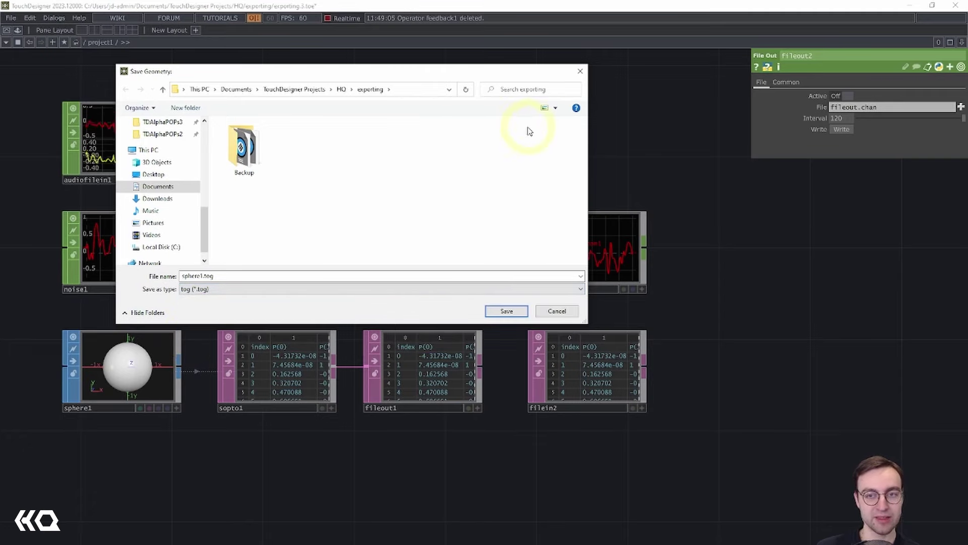
{"action": "left_click", "coordinate": [581, 72]}
{"action": "left_click", "coordinate": [580, 74]}
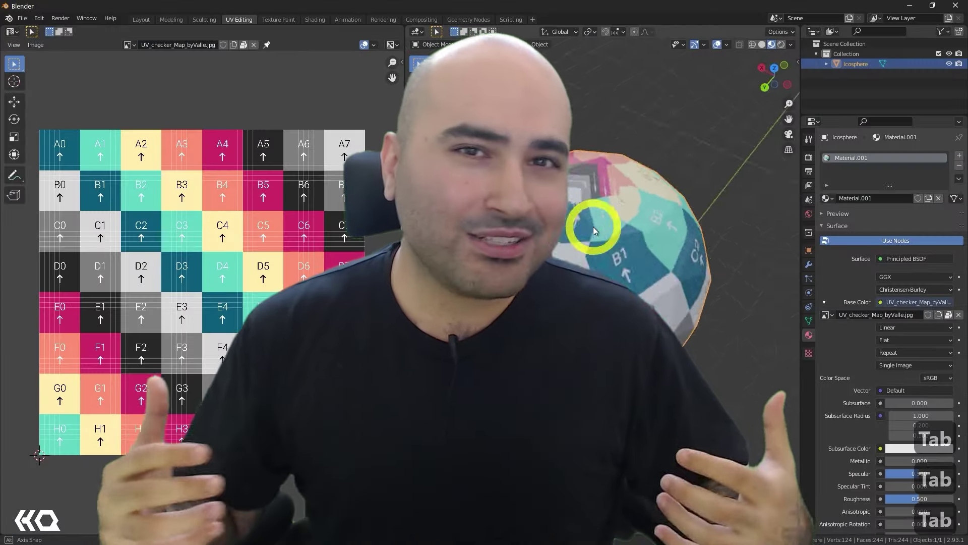
{"action": "middle_click_drag", "start_coordinate": [593, 225], "coordinate": [560, 166]}
{"action": "key", "text": "Tab"}
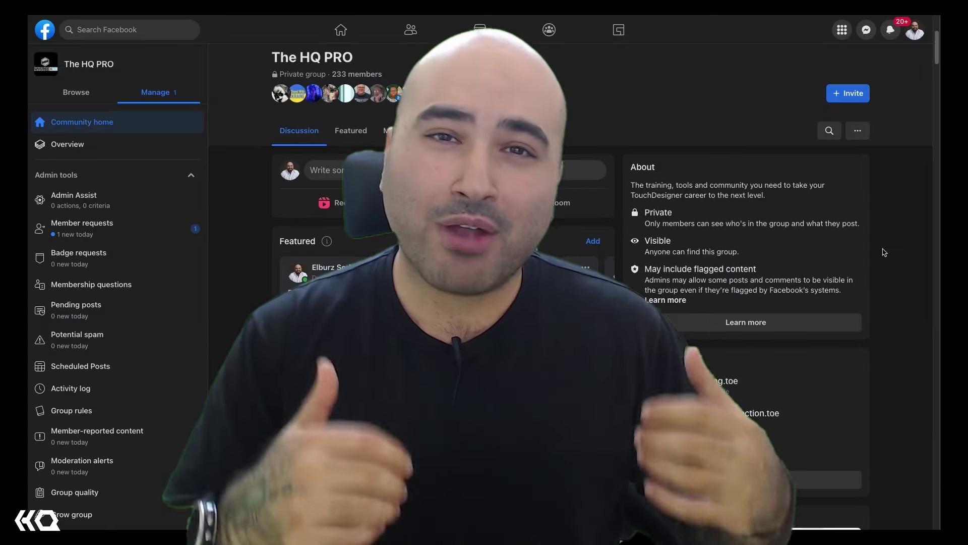
{"action": "scroll", "coordinate": [885, 252], "scroll_direction": "down", "scroll_amount": 3}
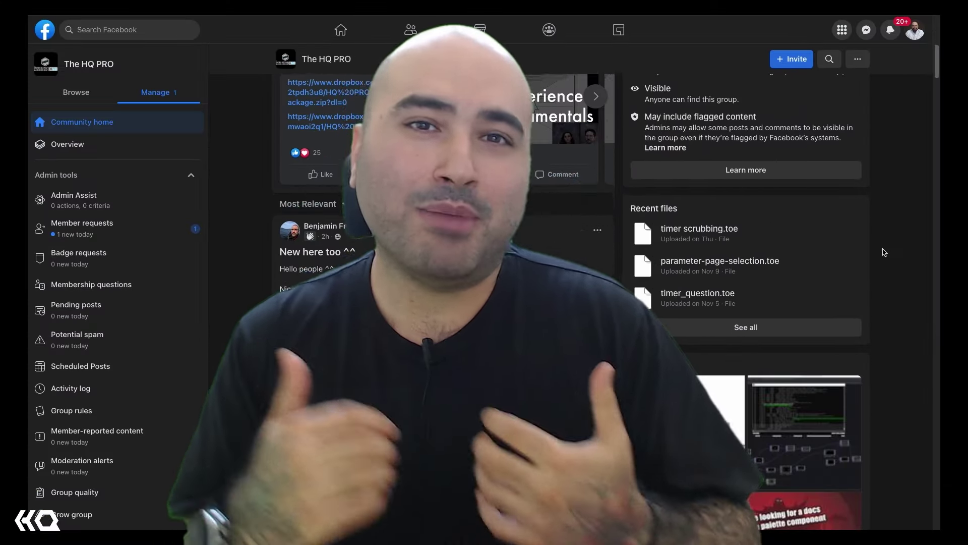